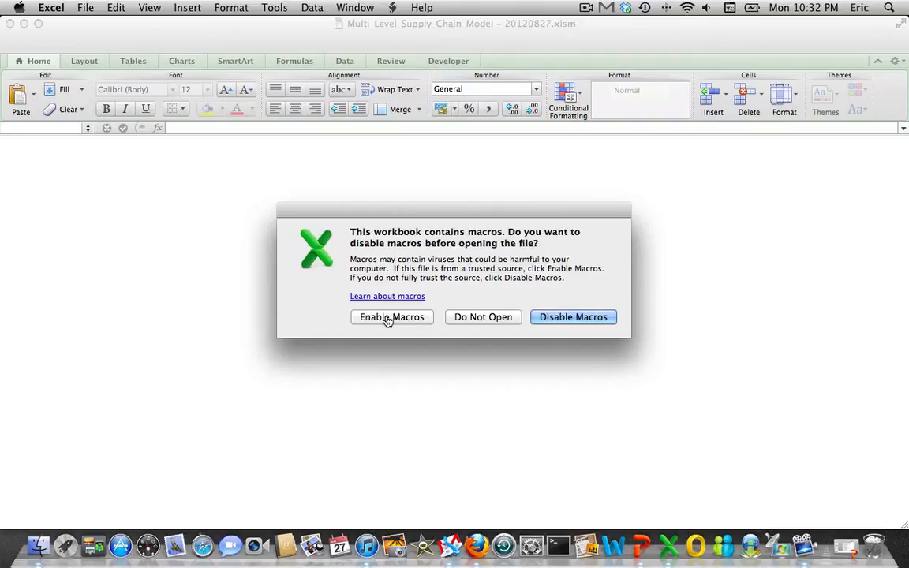
Open the workbook with macros enabled and fill the entire sheet with white.
click(389, 317)
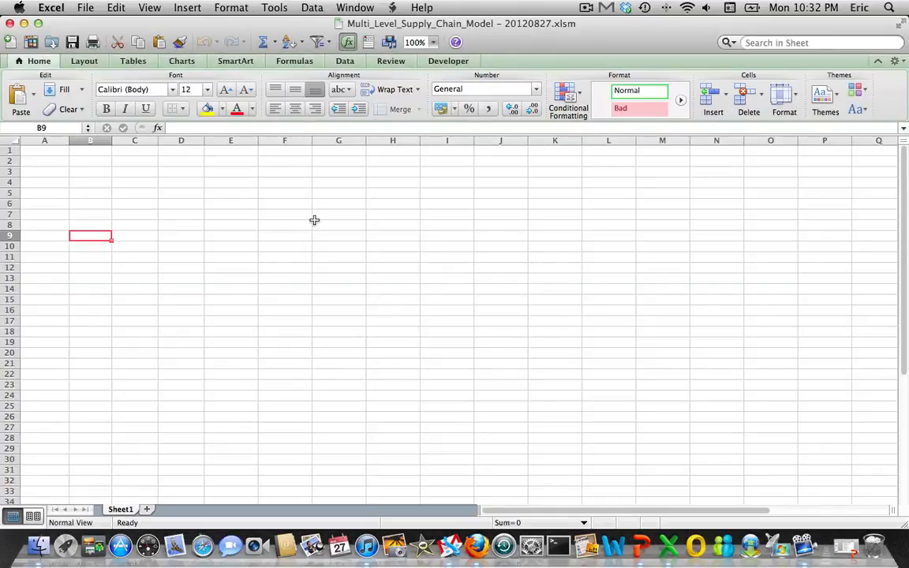
click(10, 140)
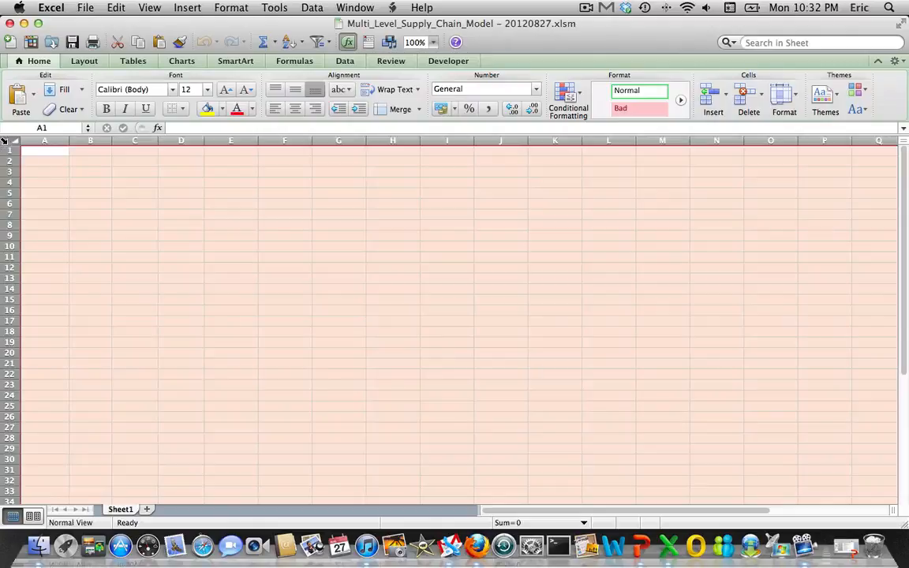
click(222, 110)
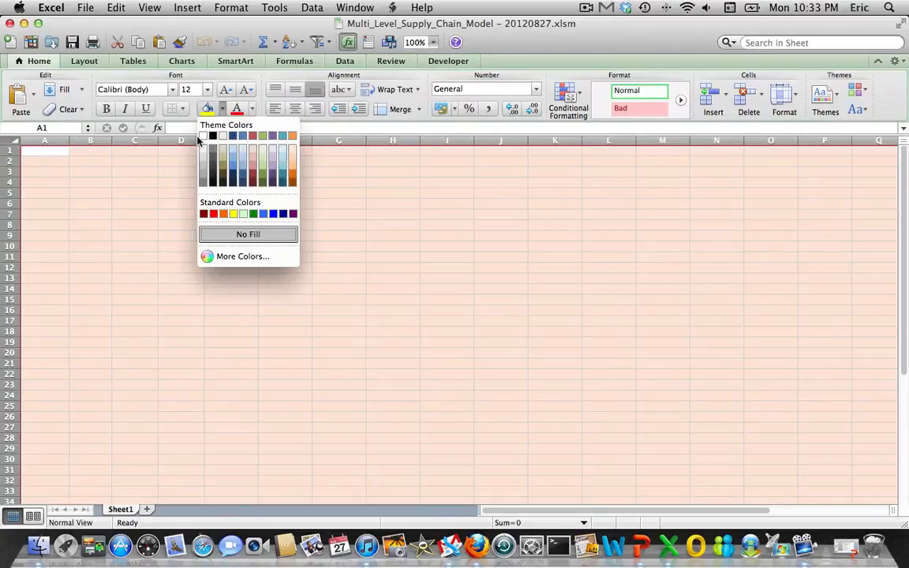
click(201, 140)
click(101, 202)
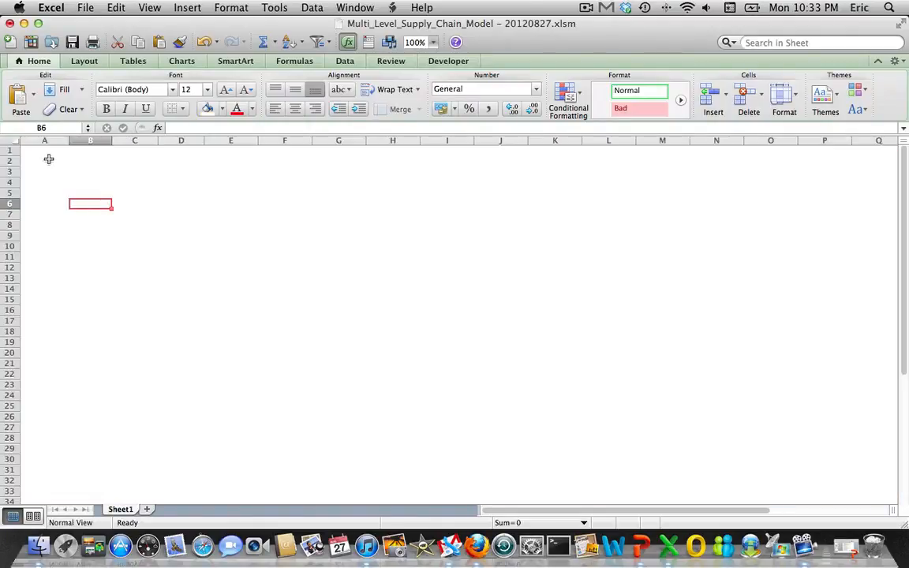
Narrow column A to about half its width and enter the title "Supply Chain Model" in cell B2.
click(43, 148)
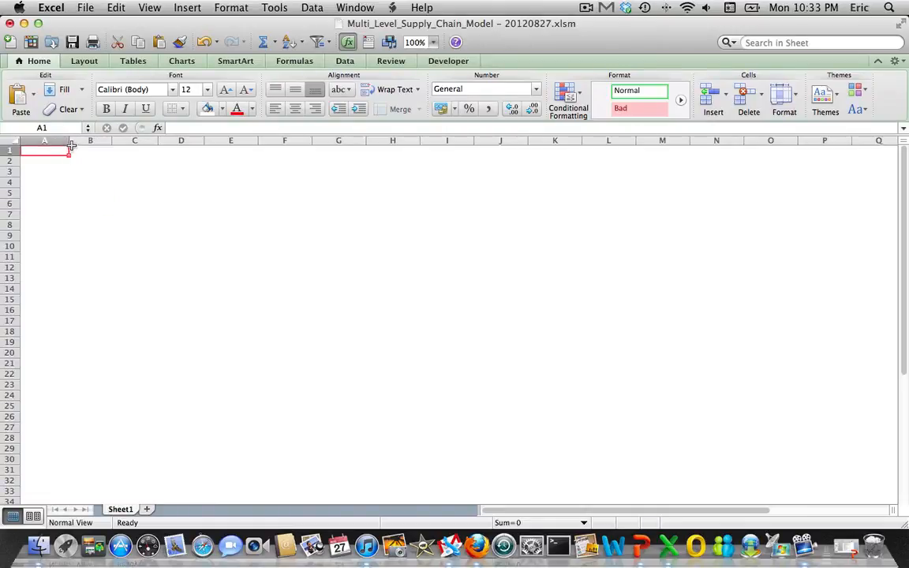
drag(69, 142, 46, 143)
click(71, 168)
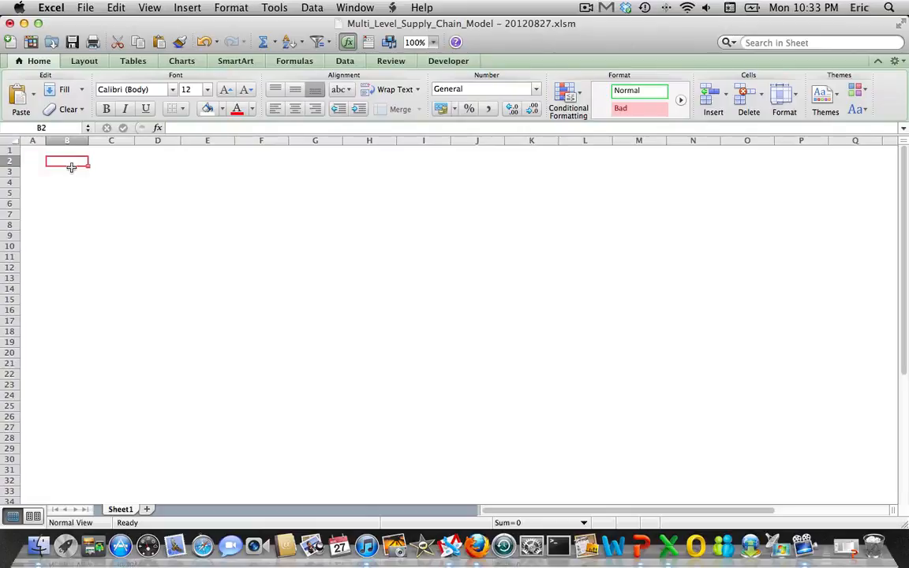
text(Supply)
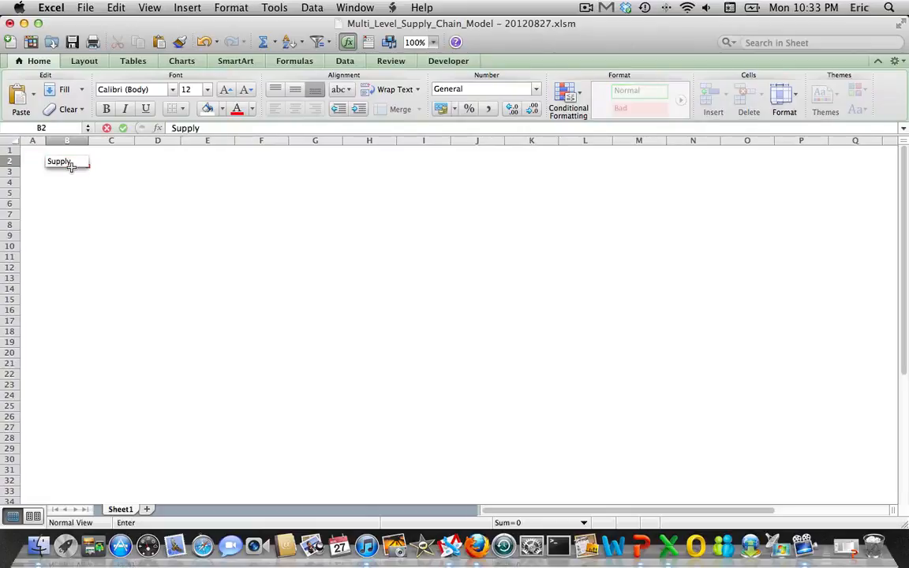
text( Chain Model)
key(Return)
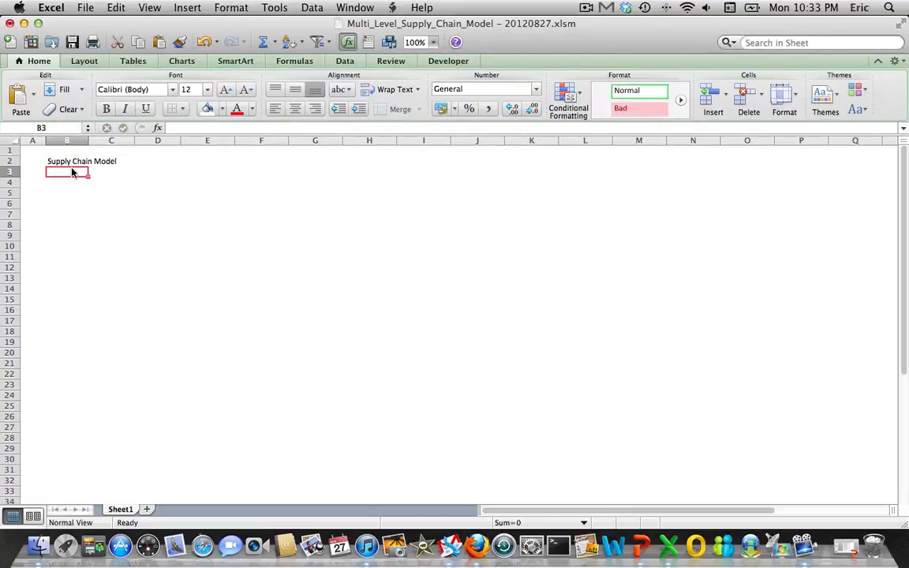
Format the title in B2 as bold with font size 16.
key(Up)
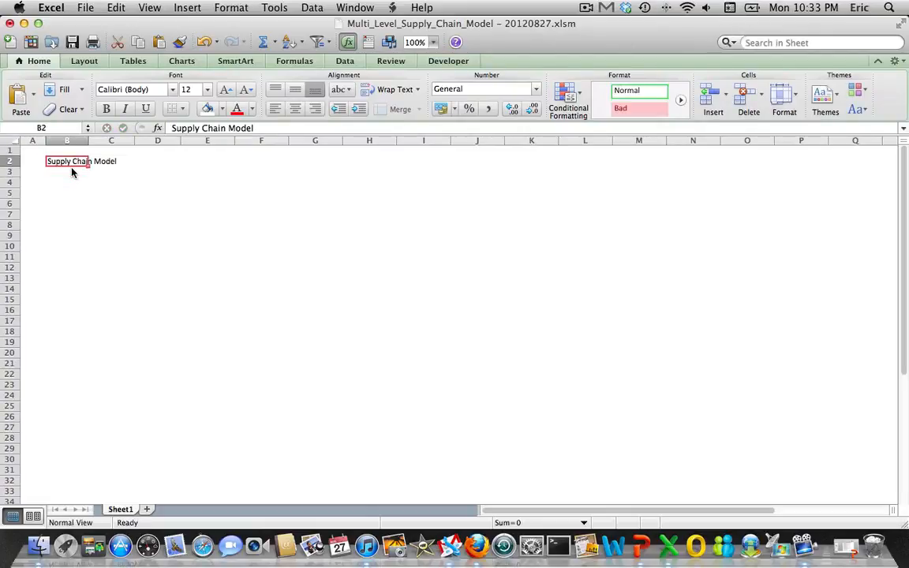
click(228, 91)
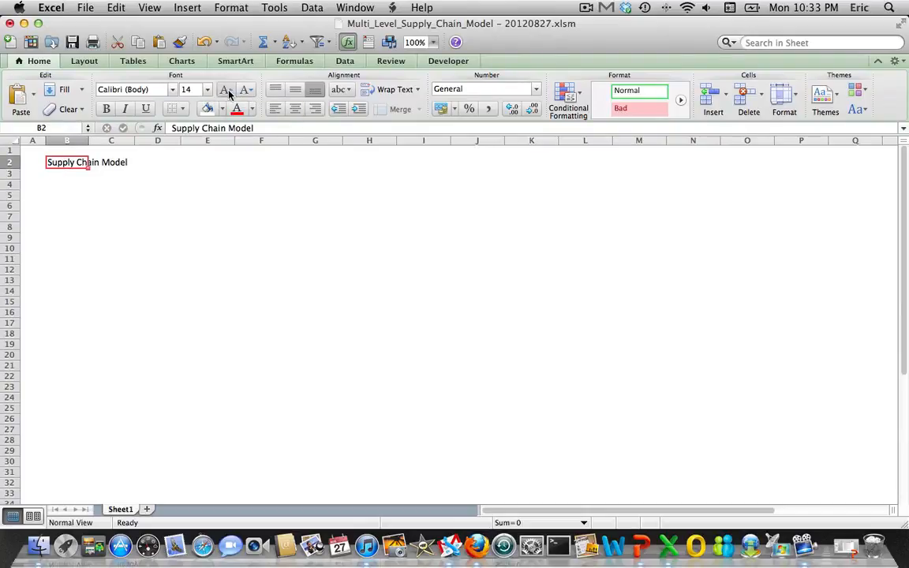
click(229, 91)
click(106, 109)
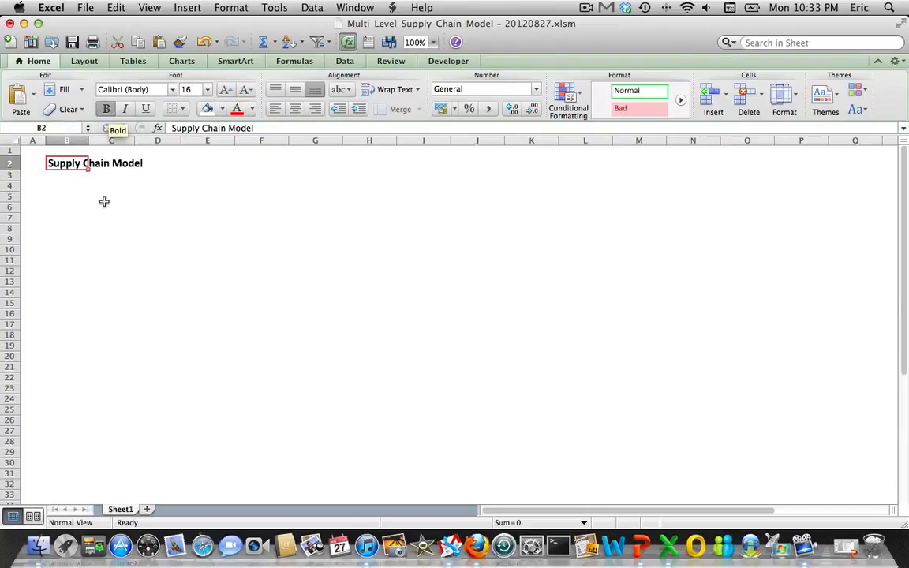
Merge cells B8:D8 and enter the heading "Finished Goods - United States" in the merged cell.
click(71, 225)
key(Up)
key(Up)
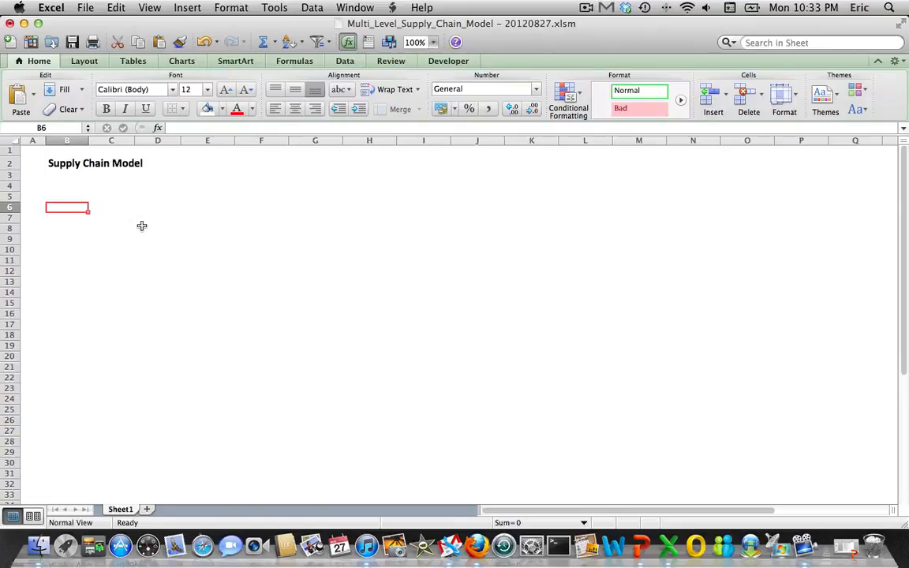
key(Down)
key(Down)
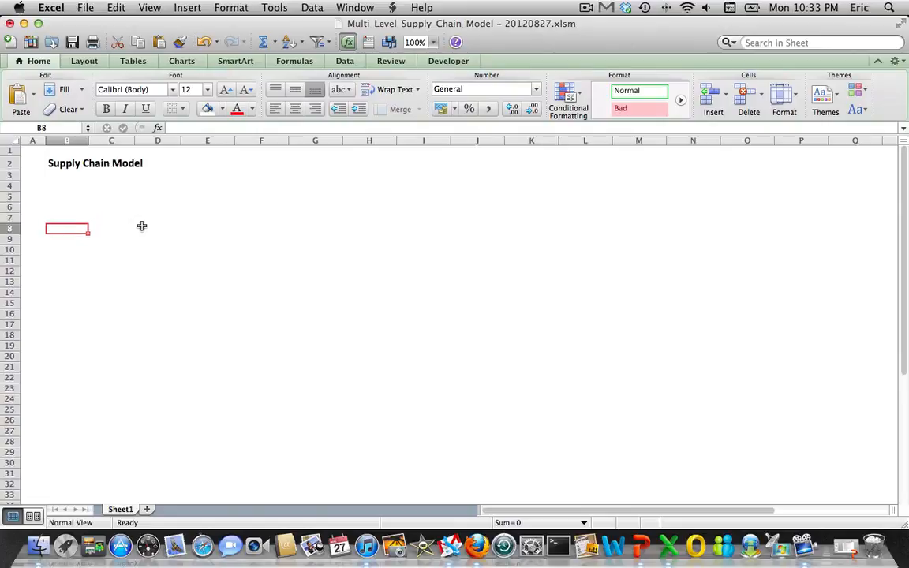
key(shift+Right)
key(shift+Right)
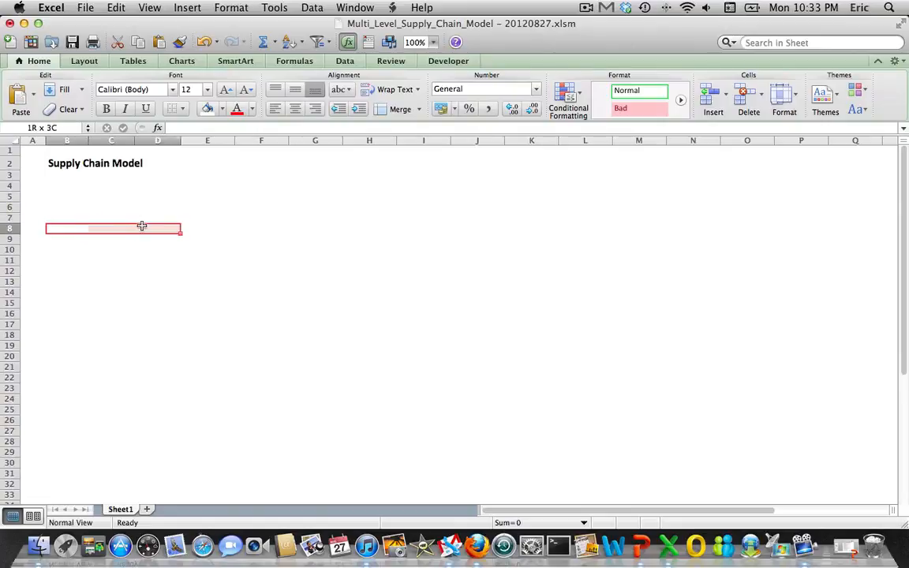
click(395, 112)
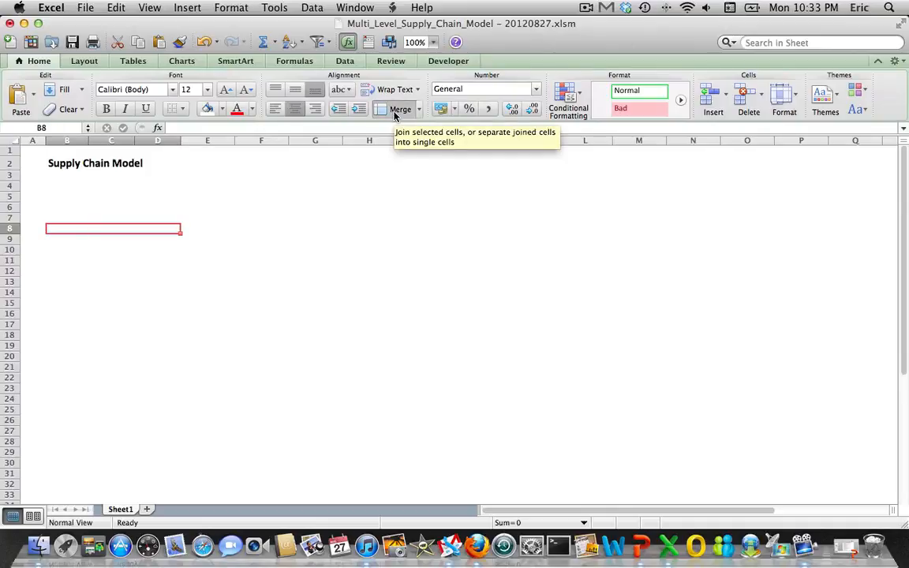
text(Finished Goo)
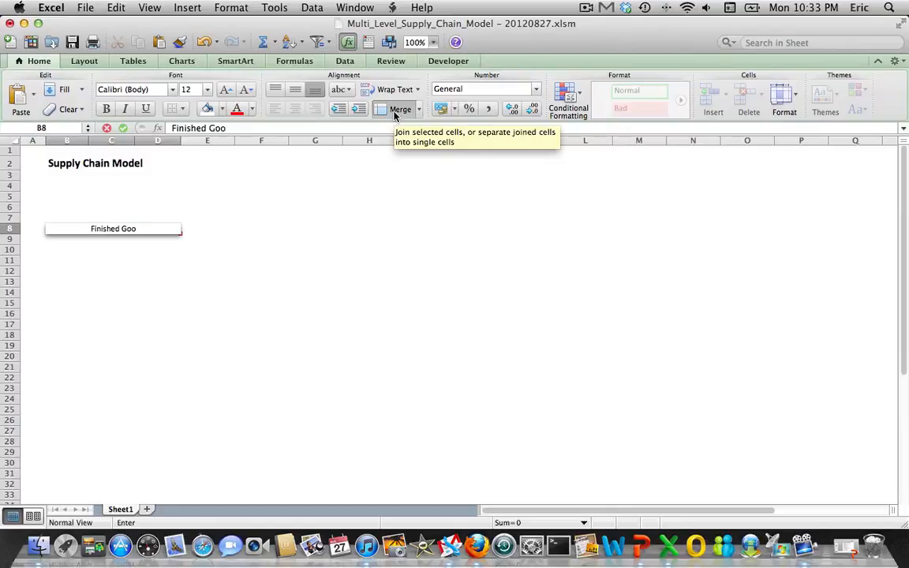
text(ds - United)
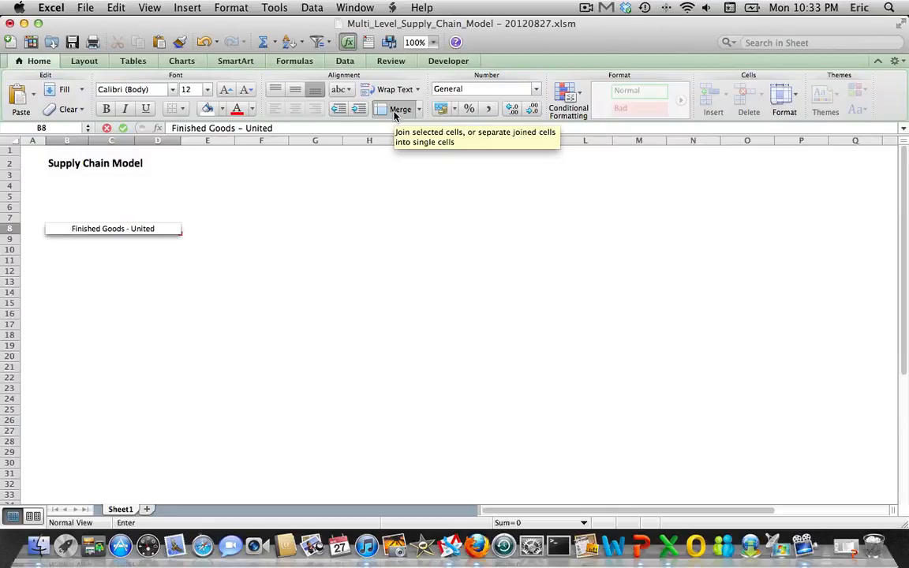
text( States)
key(Return)
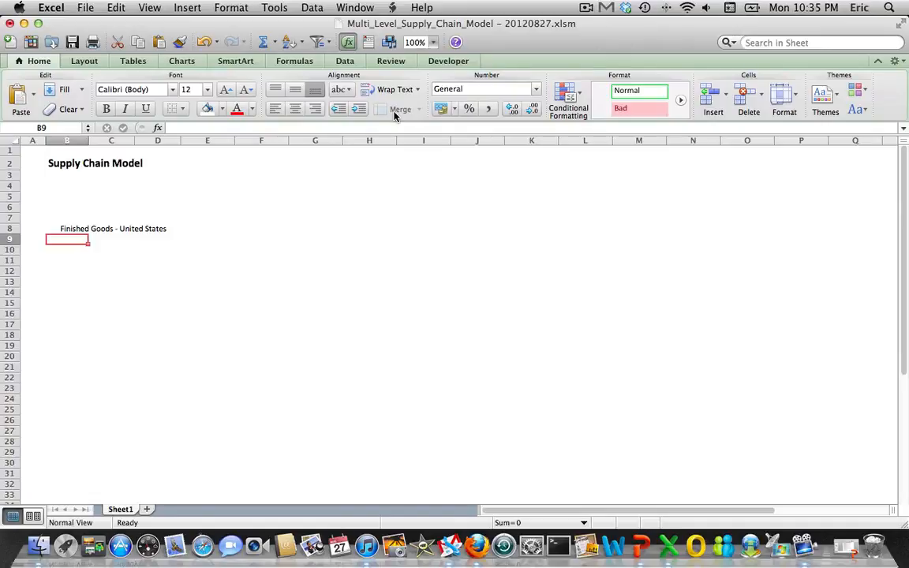
Enter the label "Receipts" in cell B9, directly below the Finished Goods heading.
key(Down)
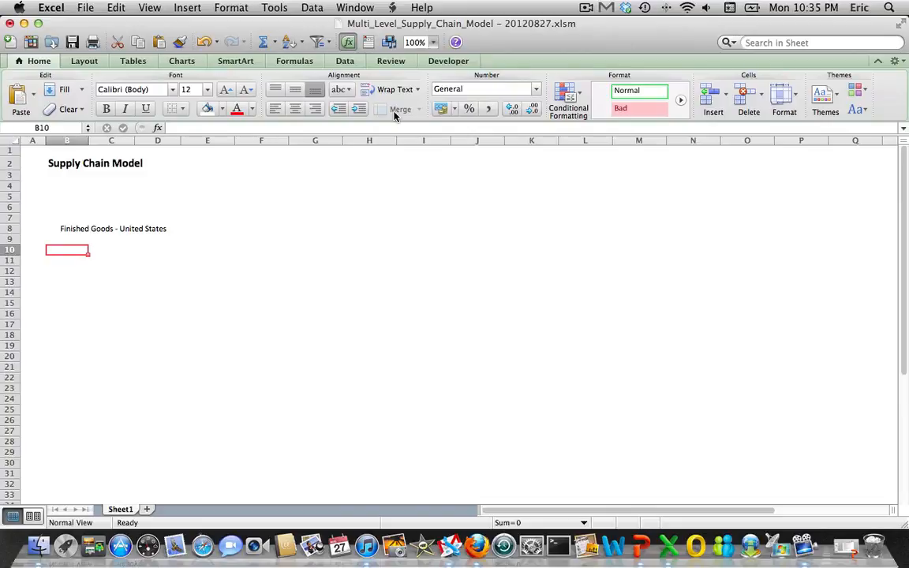
key(Up)
text(Receit)
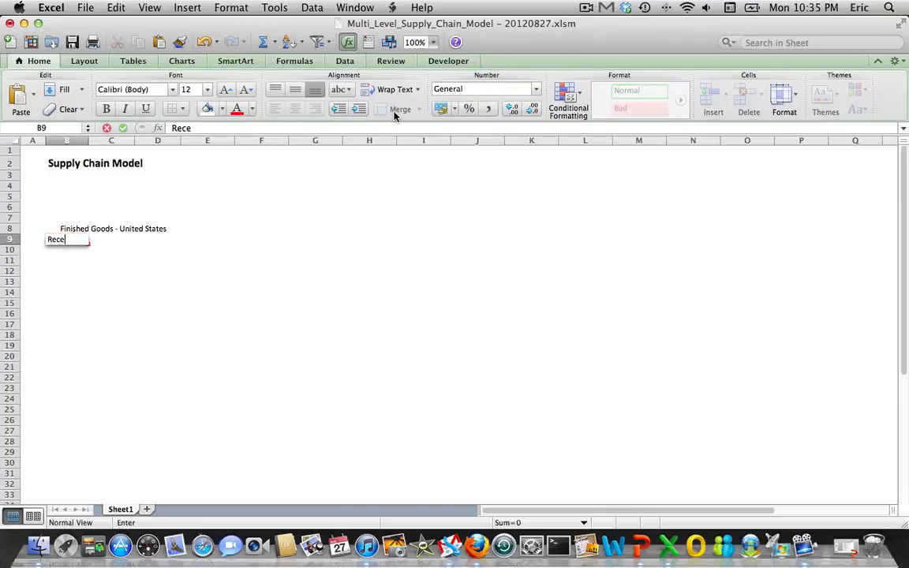
key(BackSpace)
text(pt)
key(BackSpace)
key(BackSpace)
key(BackSpace)
key(BackSpace)
text(eipts)
key(Return)
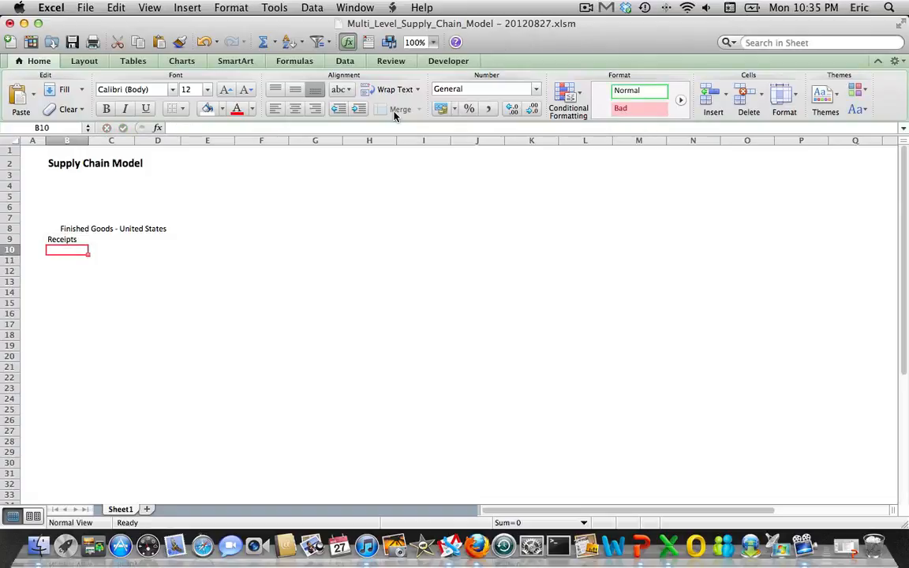
Enter the labels "Forecast", "Inventory", "Inventory" and "Value" in cells B10 to B13.
text(Forecast)
key(Return)
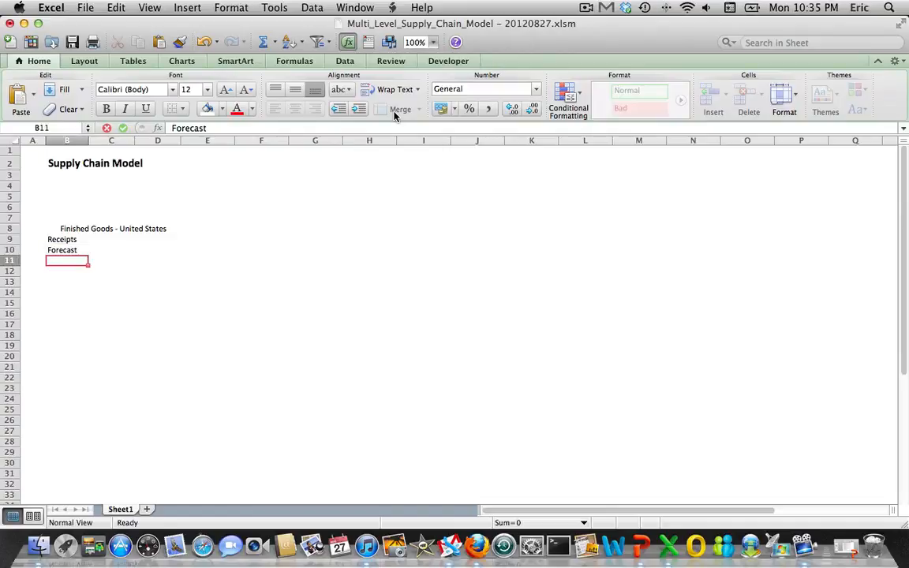
text(Inventory)
key(Return)
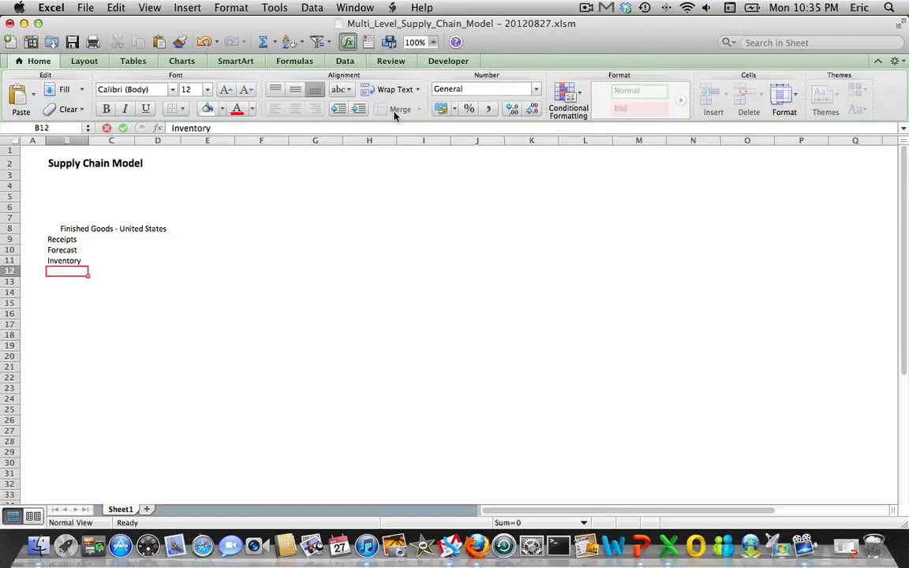
text(Inventory)
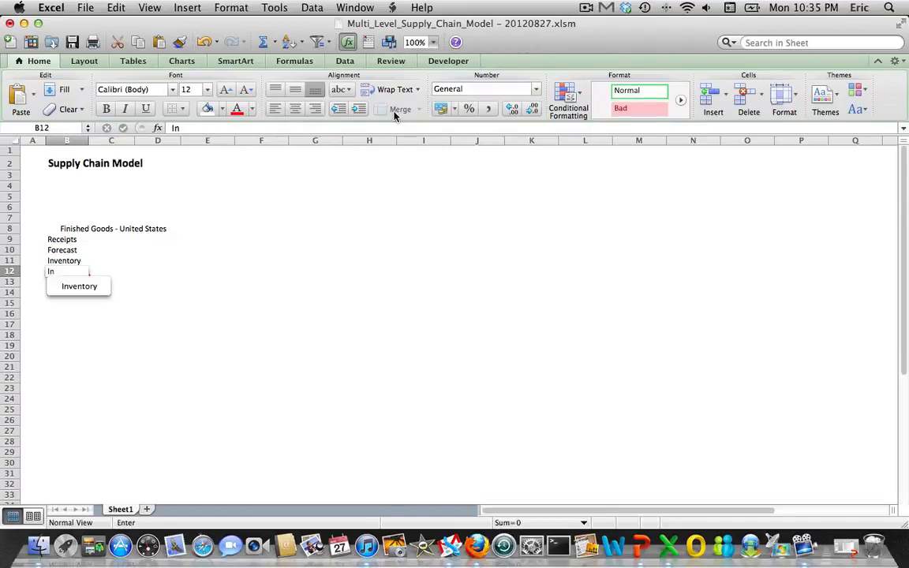
key(Return)
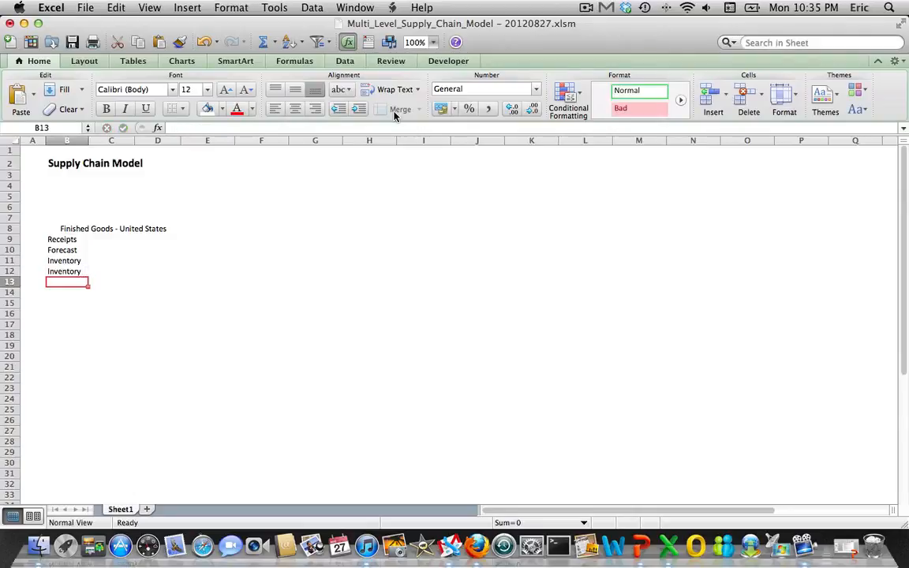
text(Value)
key(Return)
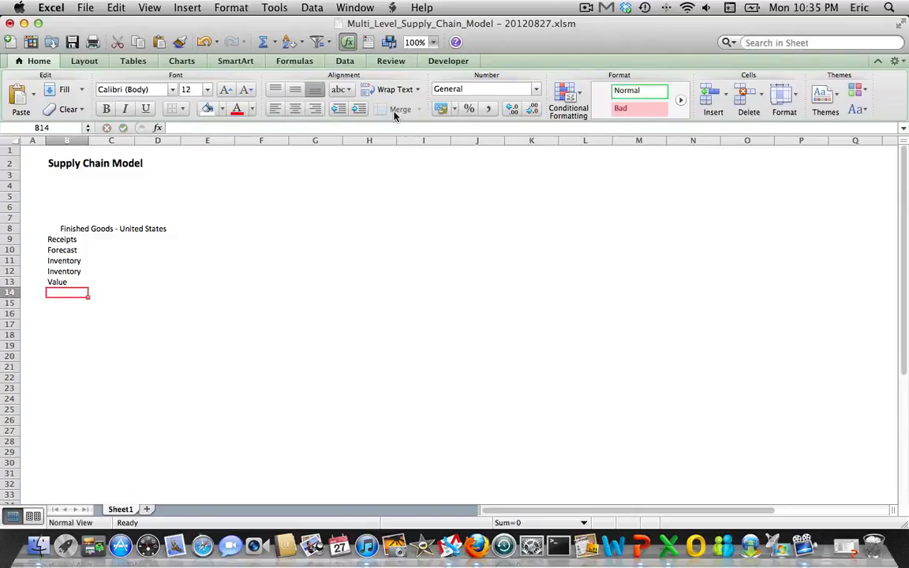
Insert two blank rows above the Forecast row, between Receipts and Forecast.
key(Up)
key(Up)
key(Up)
key(Right)
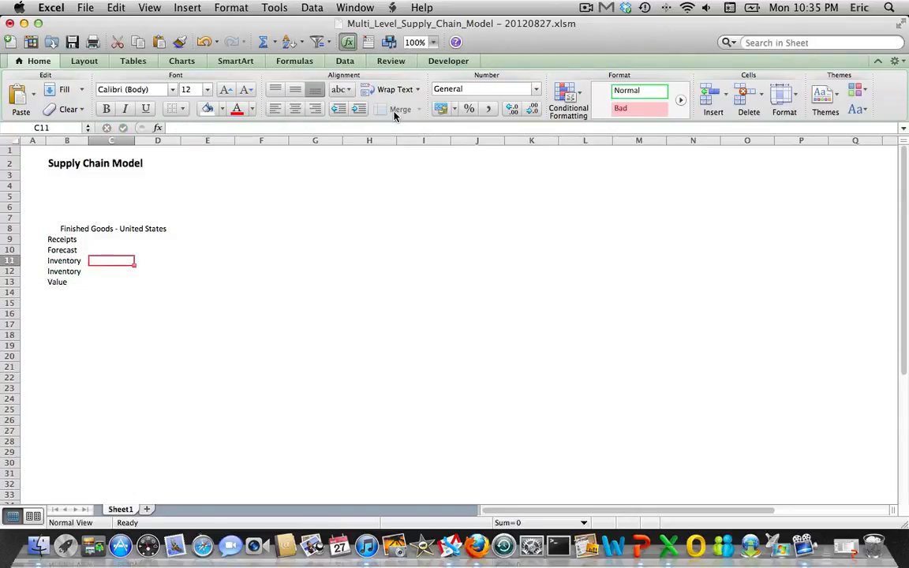
key(Up)
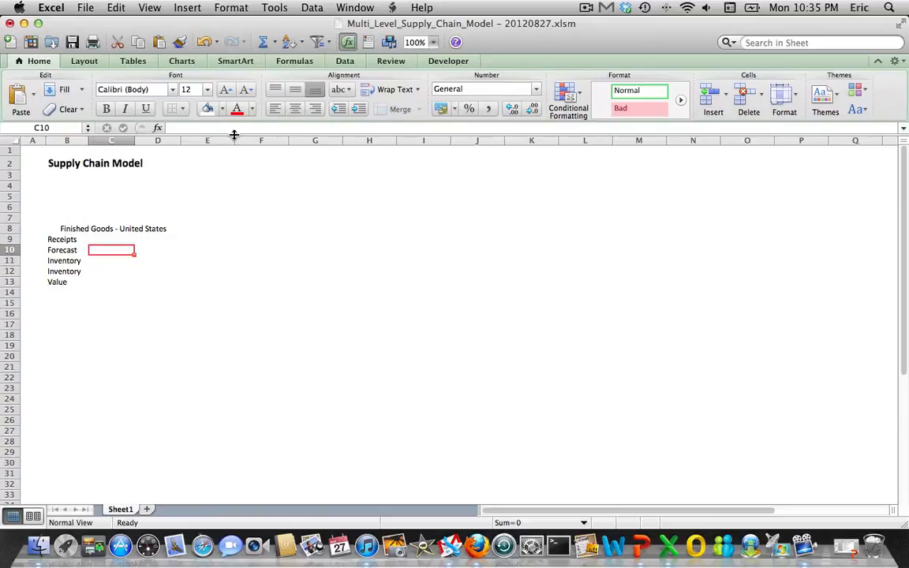
click(6, 250)
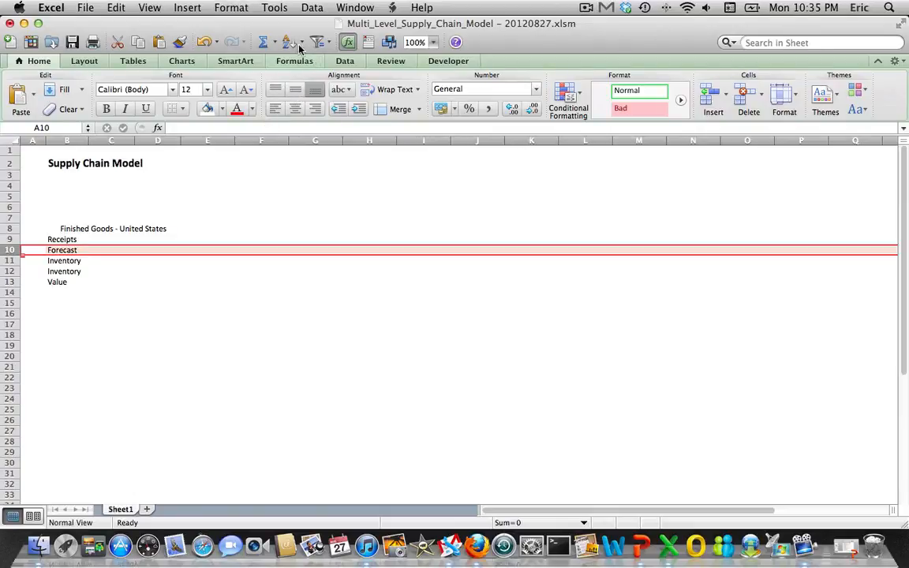
click(190, 13)
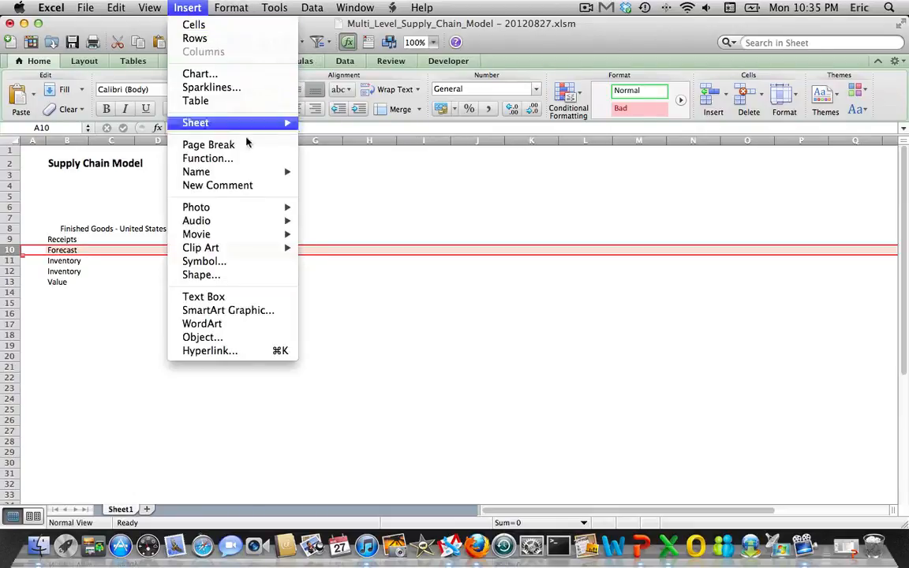
mouse_move(242, 173)
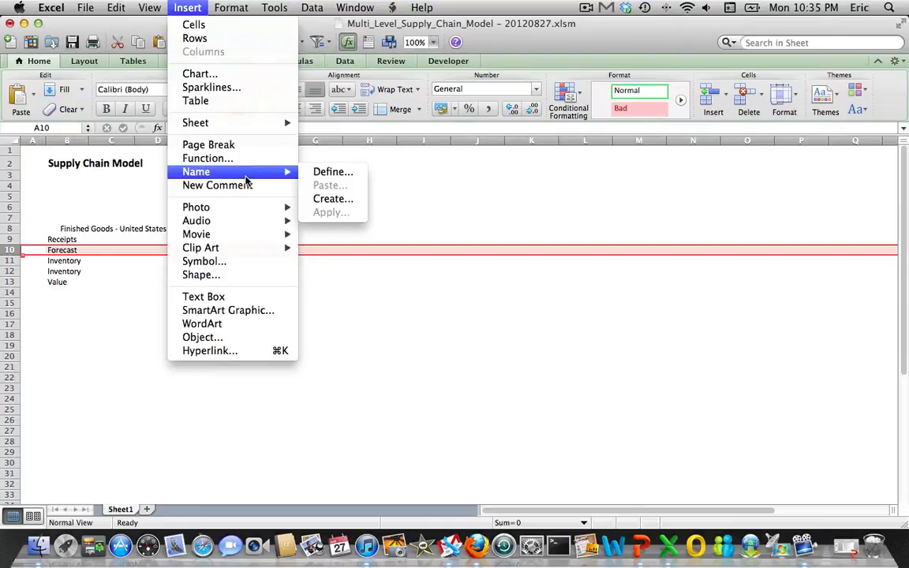
click(509, 314)
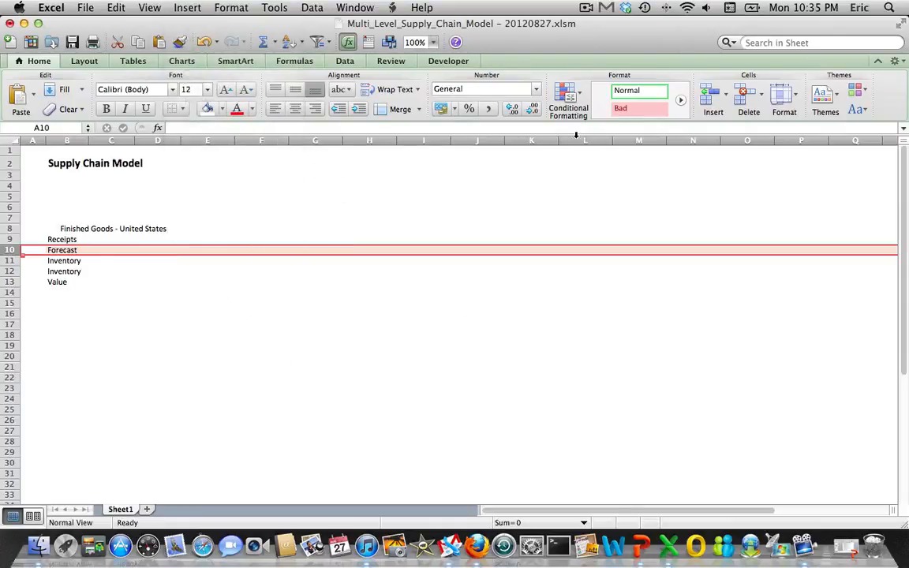
click(725, 94)
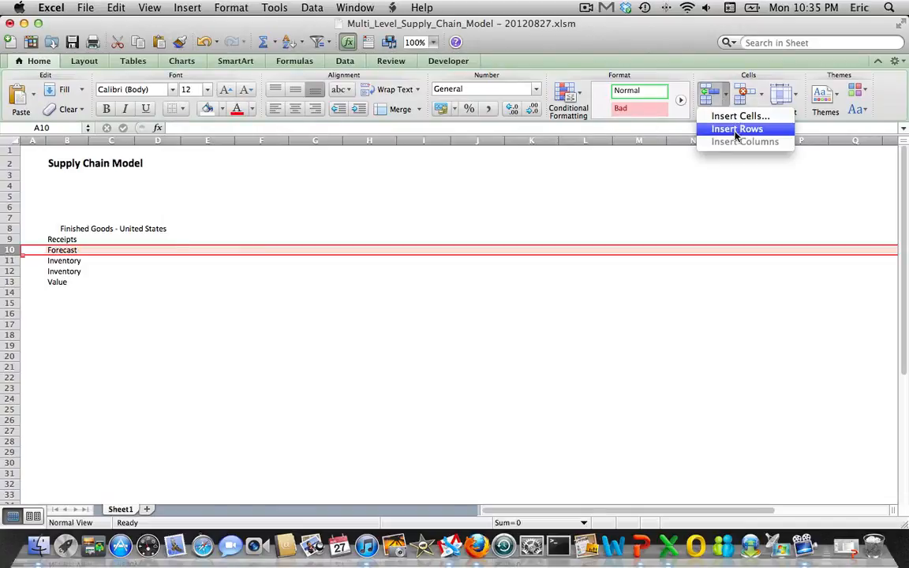
click(736, 134)
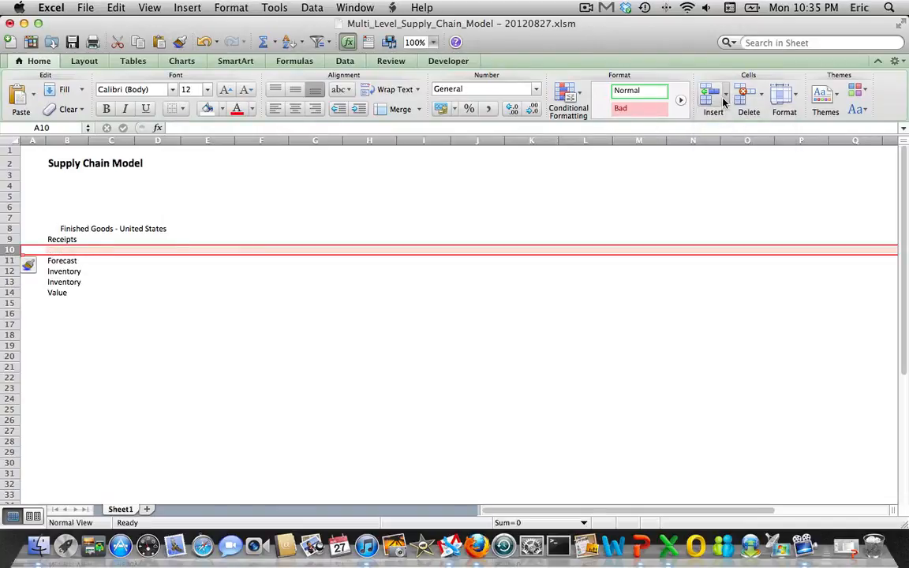
click(726, 100)
click(731, 129)
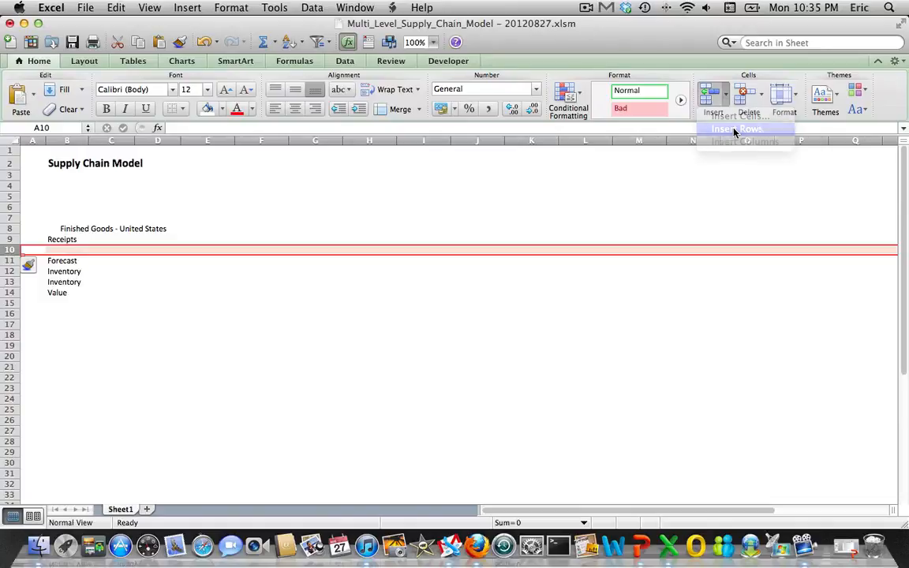
Insert one more blank row above Forecast and enter "5mg, 10 count" in B10 and "5mg, 50 count" in B11 under Receipts.
click(726, 94)
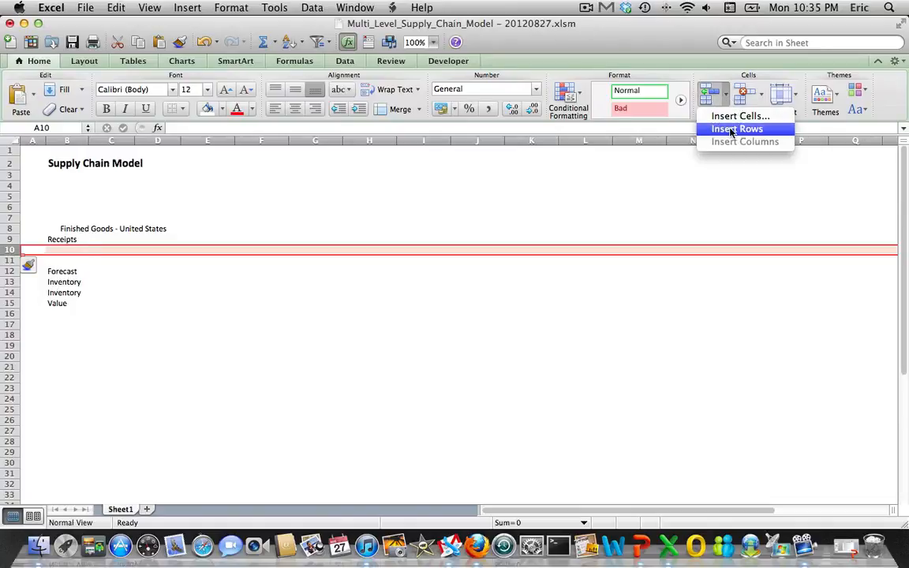
click(730, 129)
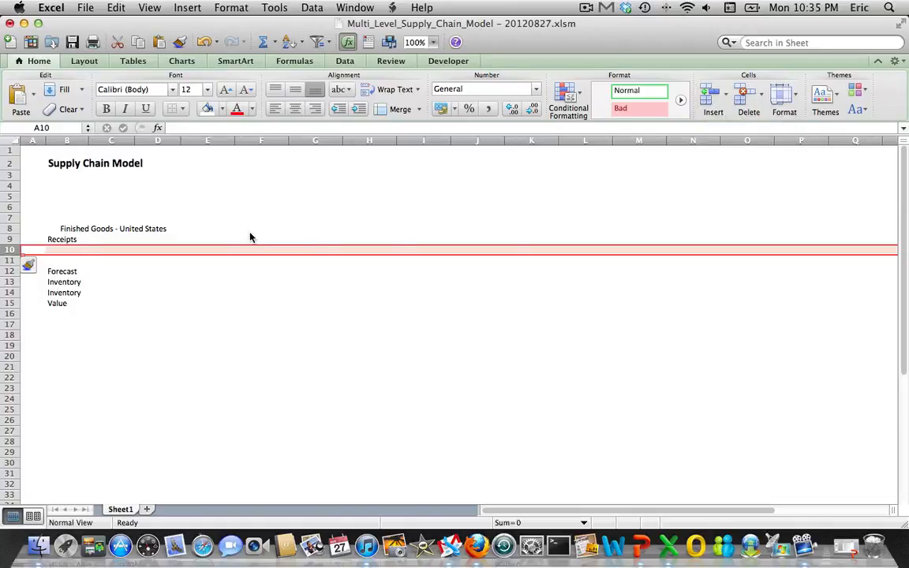
click(78, 260)
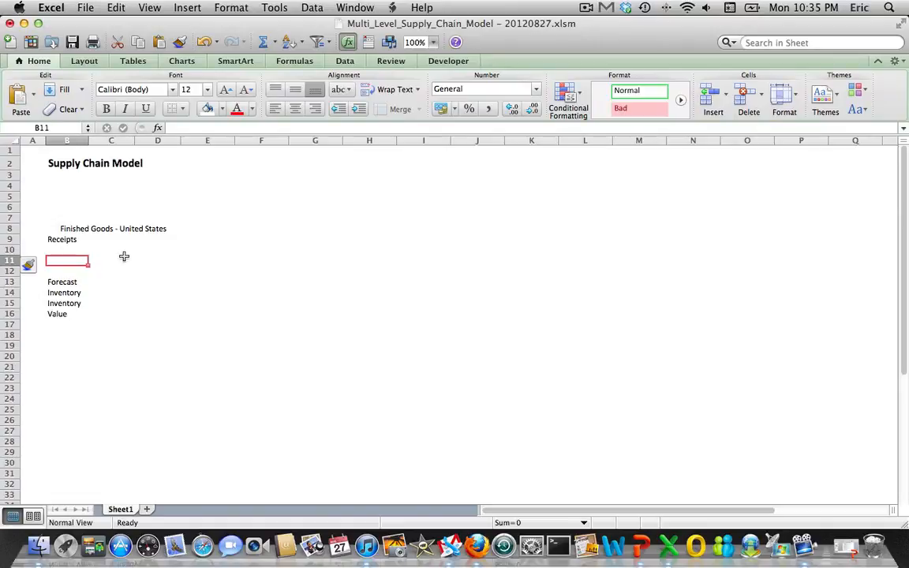
key(Up)
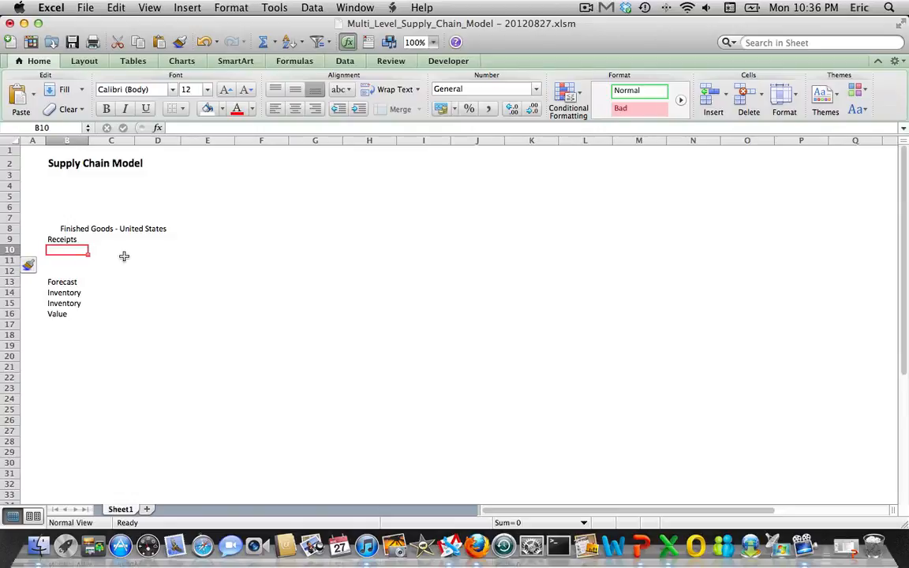
text(5mg, )
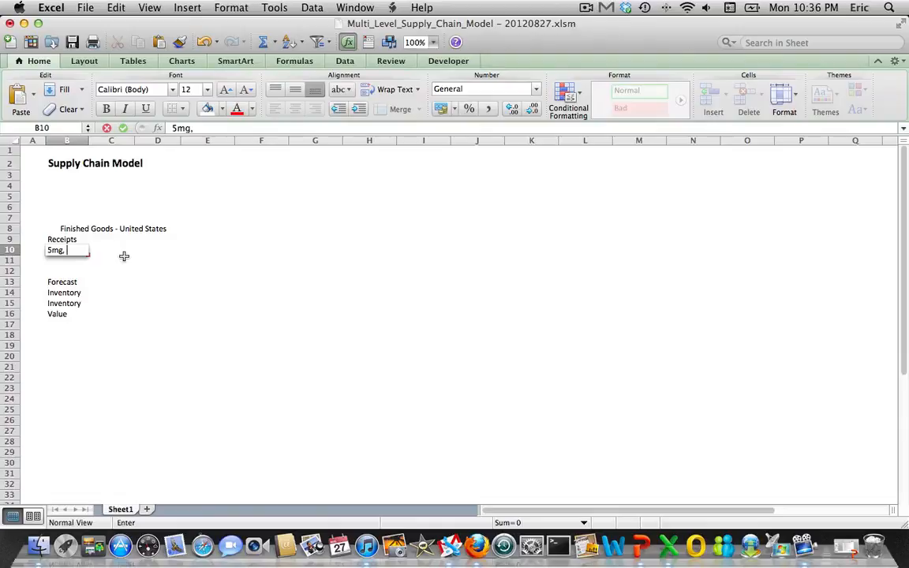
text(10 count)
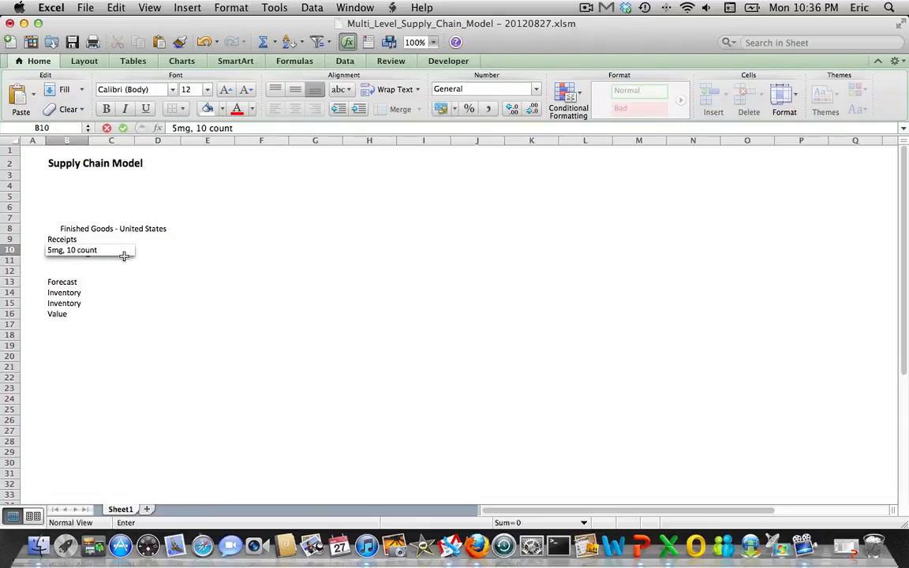
key(Return)
text(5mg,)
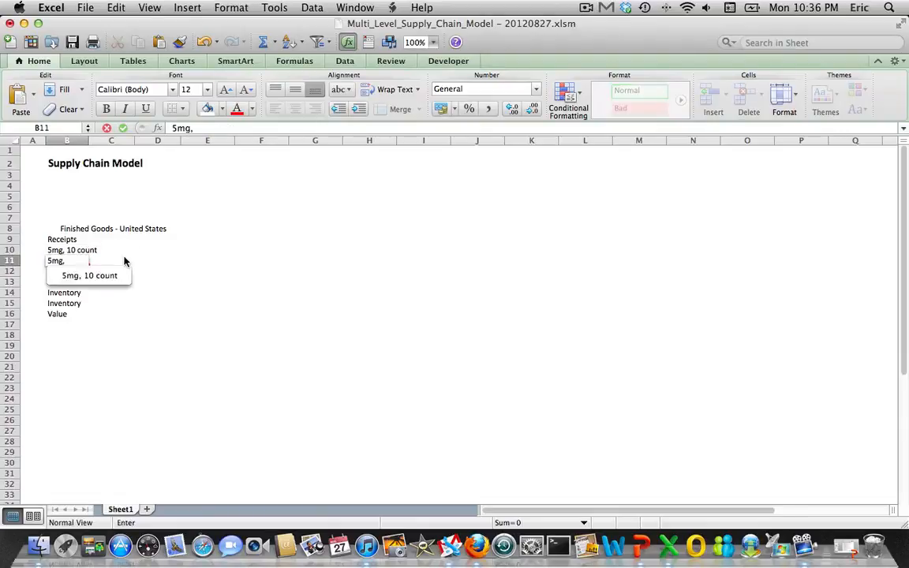
text( 50 count)
key(Return)
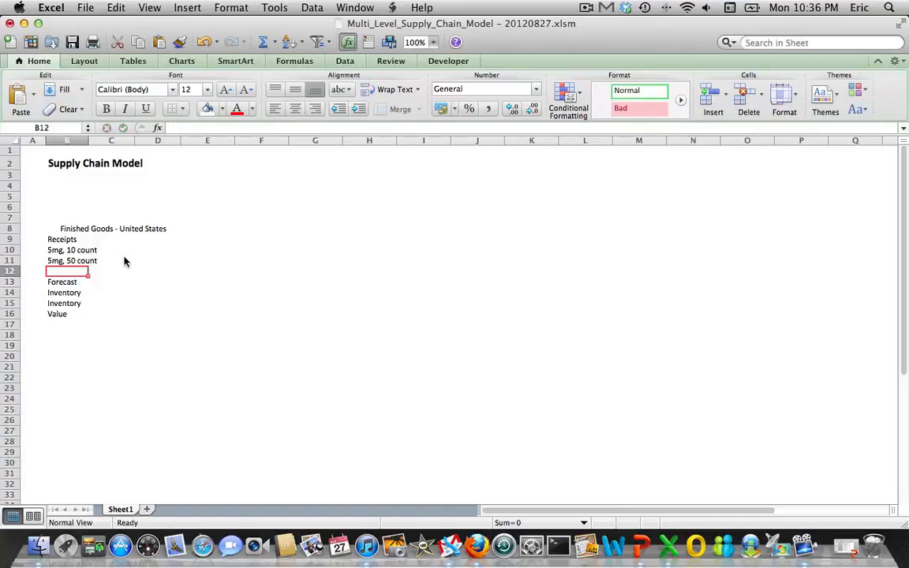
Insert two blank rows between the Forecast row and the first Inventory row.
drag(14, 292, 13, 303)
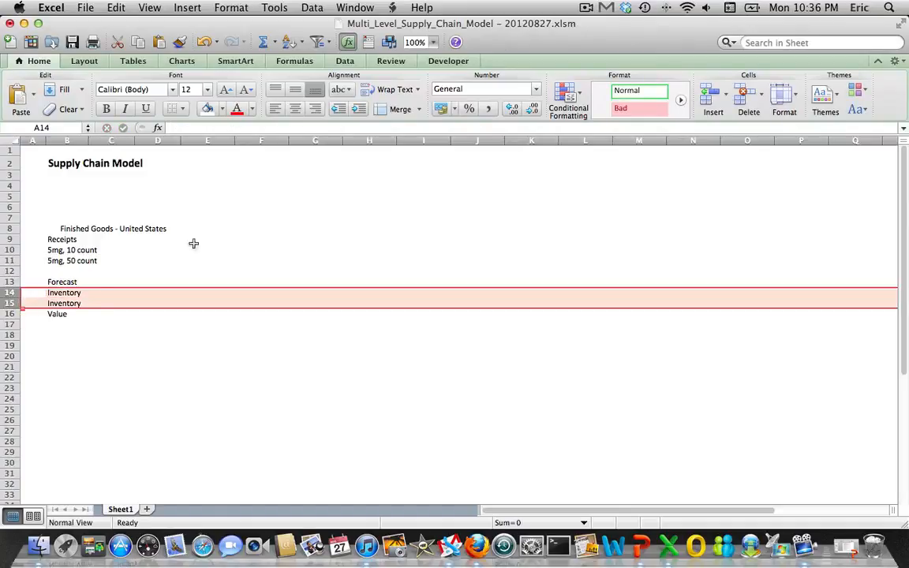
click(724, 104)
click(739, 130)
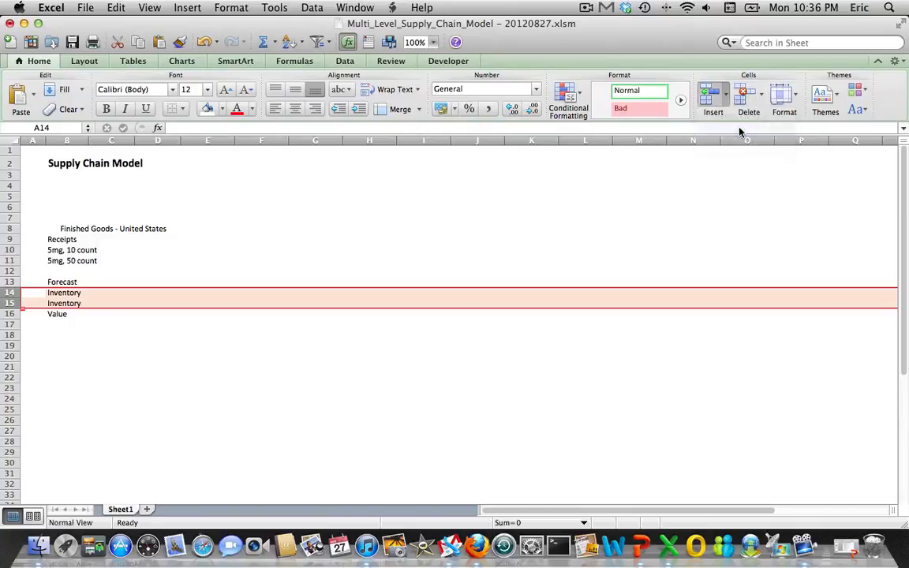
Enter the labels "5mg, 10 count" in B14 and "5mg, 50 count" in B15 under Forecast.
text(5mg)
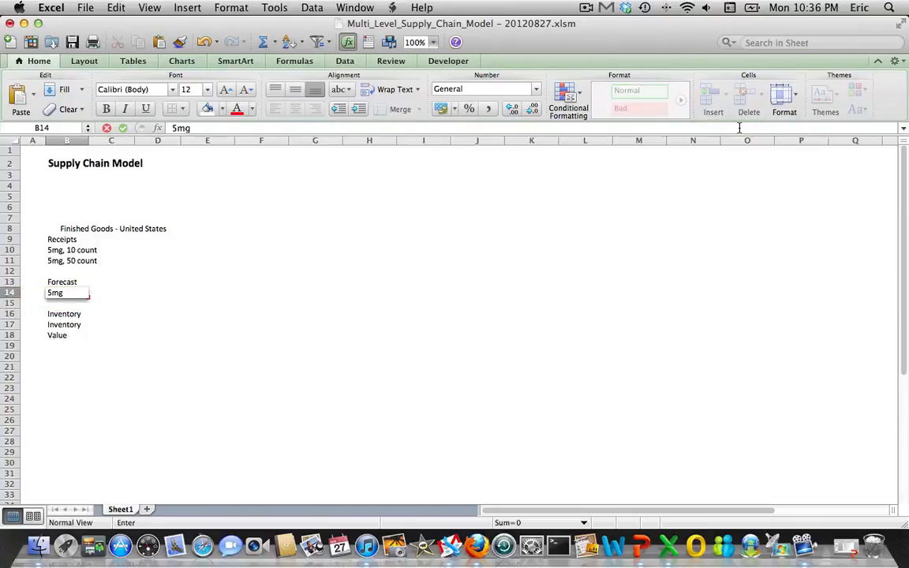
text(, 10 count)
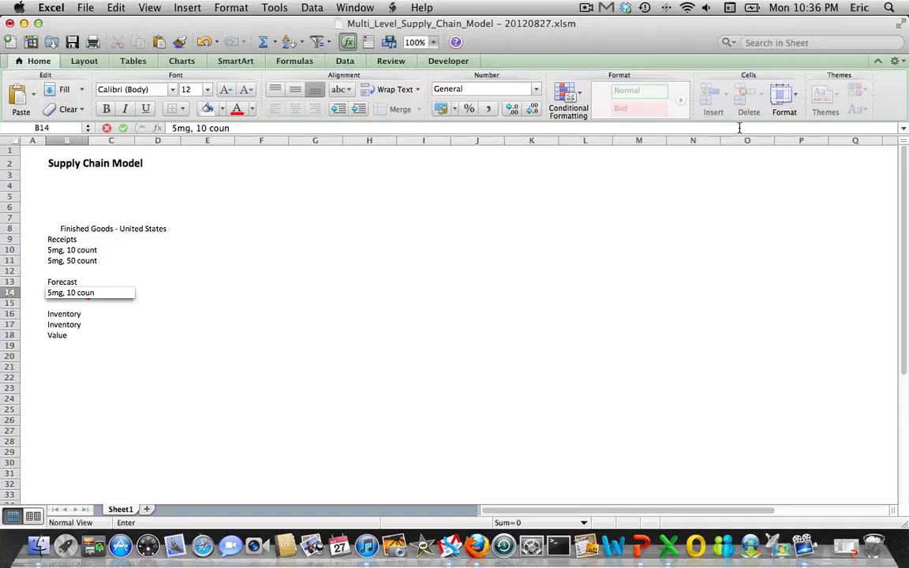
key(Return)
text(5mg,)
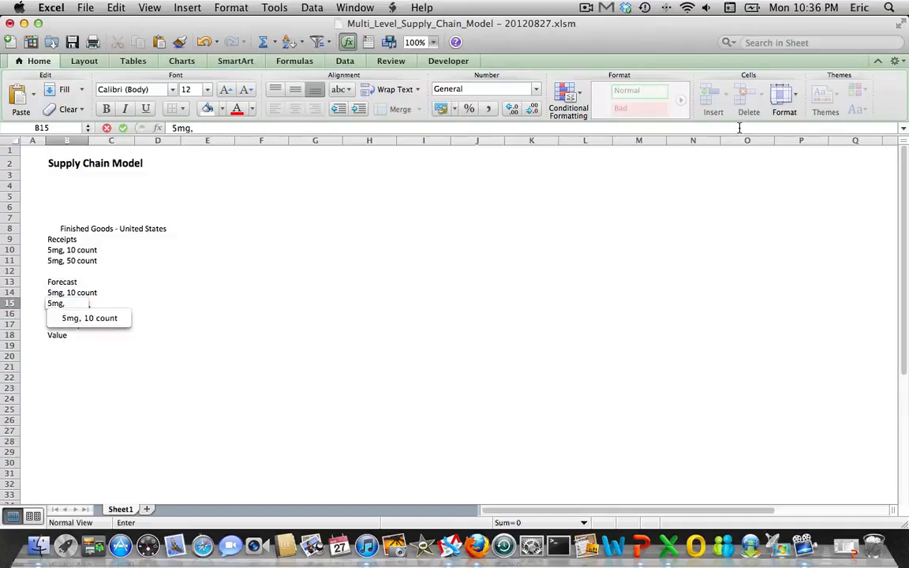
text( 50 count)
key(Return)
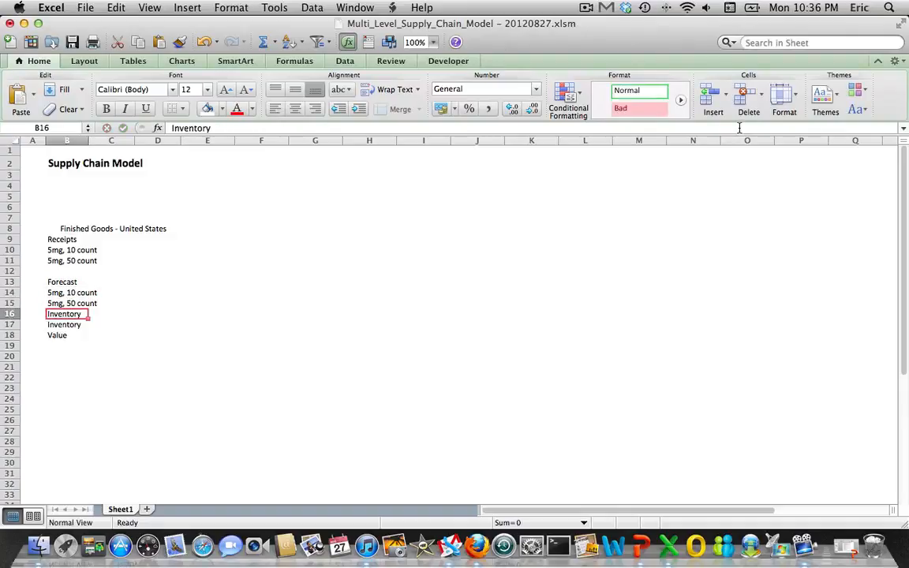
Insert two blank rows between the two Inventory labels, at rows 17 and 18.
click(9, 324)
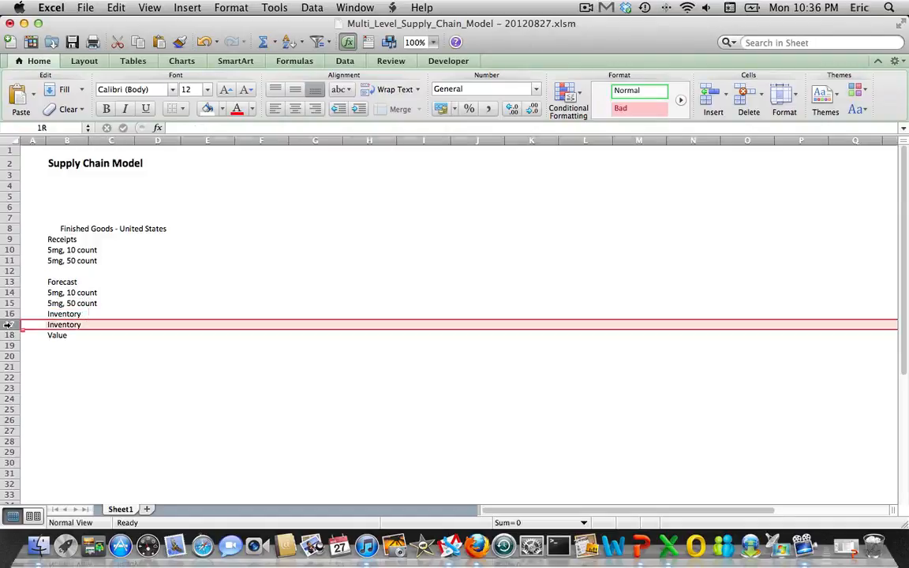
key(shift+Down)
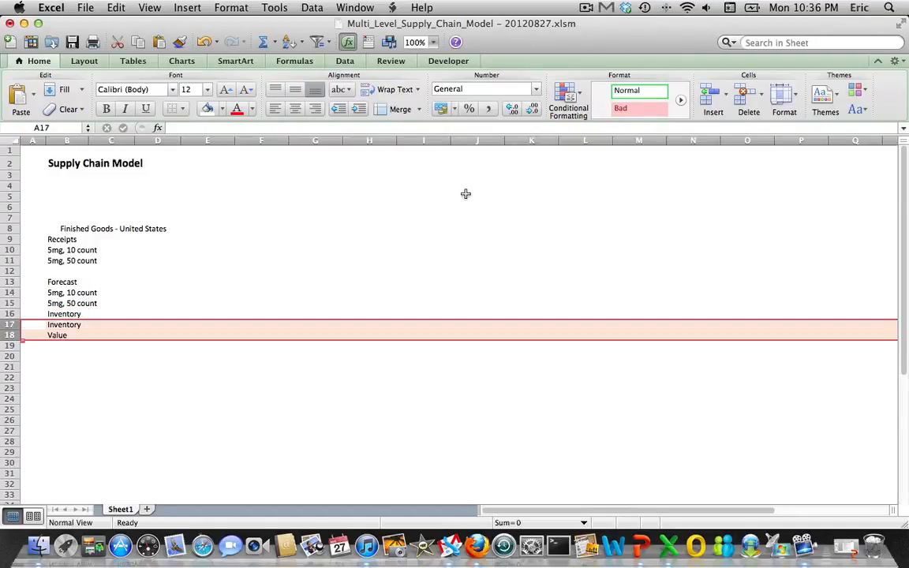
click(727, 98)
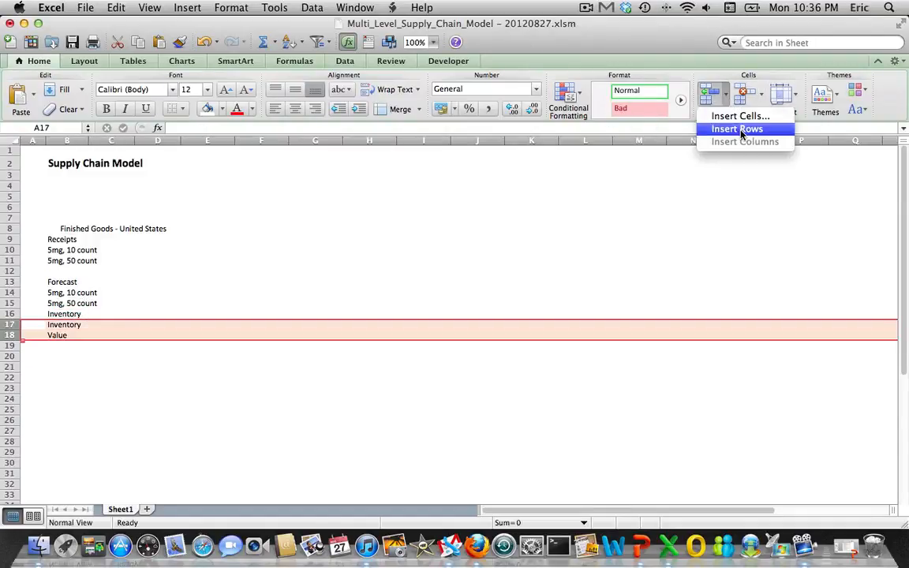
click(736, 128)
key(Right)
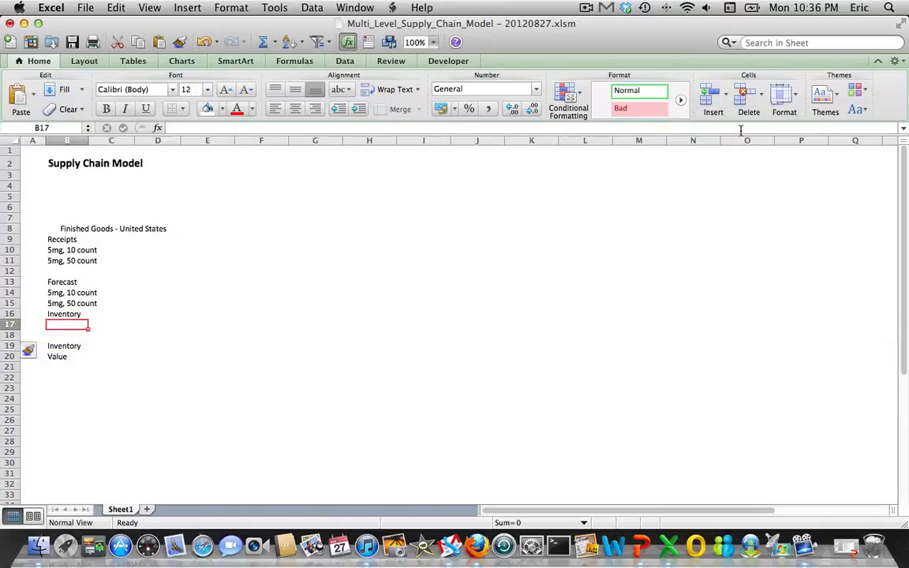
text(5mg)
key(BackSpace)
key(BackSpace)
key(BackSpace)
key(BackSpace)
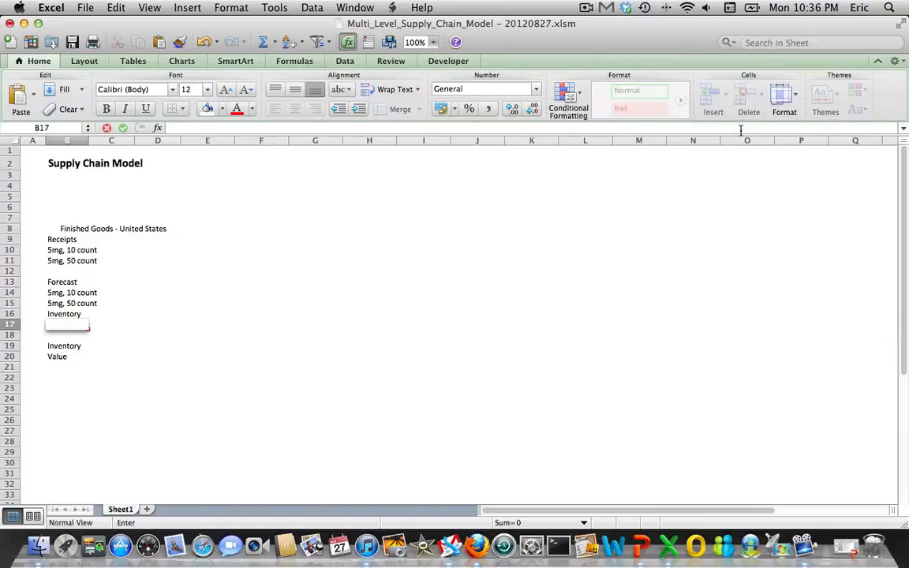
key(Return)
Replace the typed label in B14, the first item under Forecast, with the formula =B10.
key(Up)
key(Up)
key(Up)
key(Up)
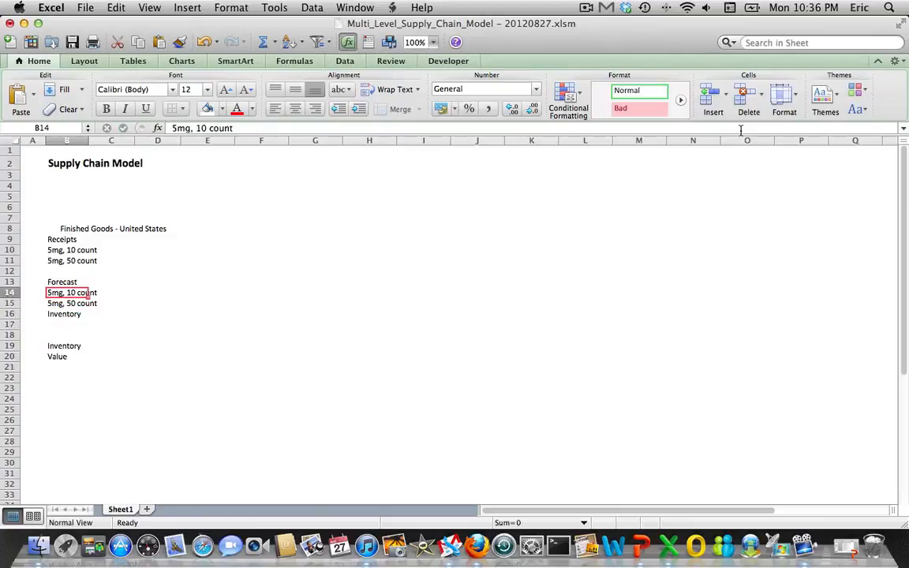
text(=)
key(Up)
key(Up)
key(Up)
key(Up)
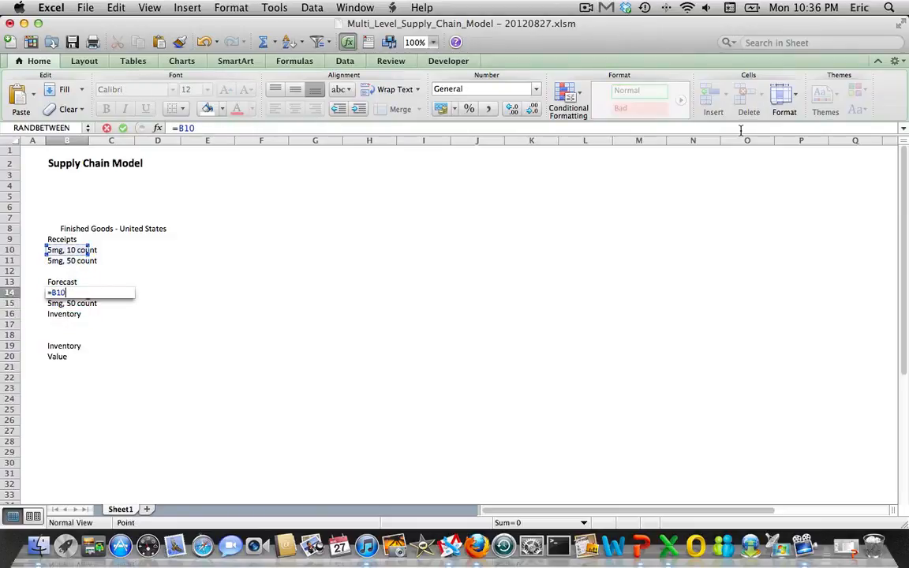
key(Return)
Copy the linking formula from B14 to B15 to replace the second Forecast item label.
key(Up)
key(super+c)
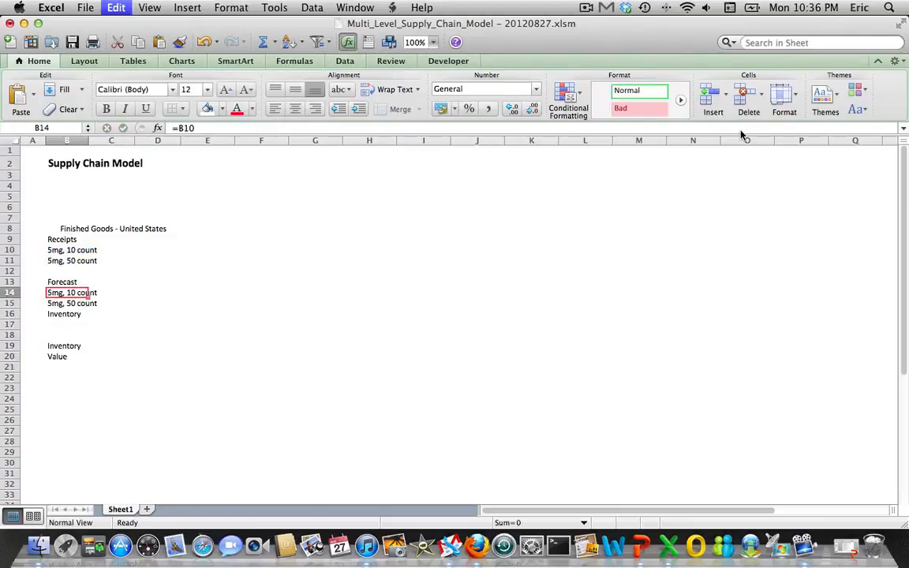
key(Down)
key(super+v)
Enter the formula =B14 in cell B17, directly below the first Inventory label.
key(Down)
key(Down)
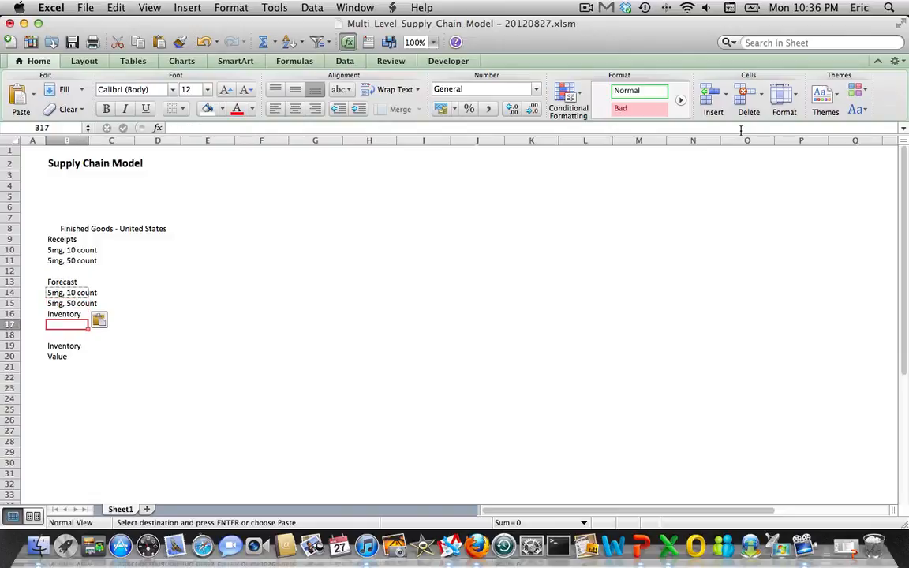
text(=)
key(Up)
key(Up)
key(Up)
key(Return)
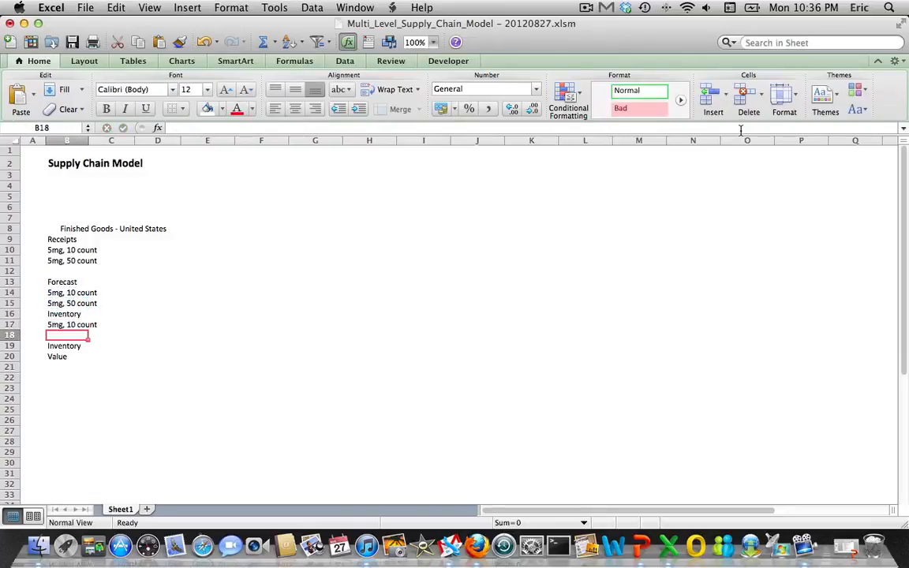
Copy the linking formula from B17 to B18 for the second Inventory item label.
key(Up)
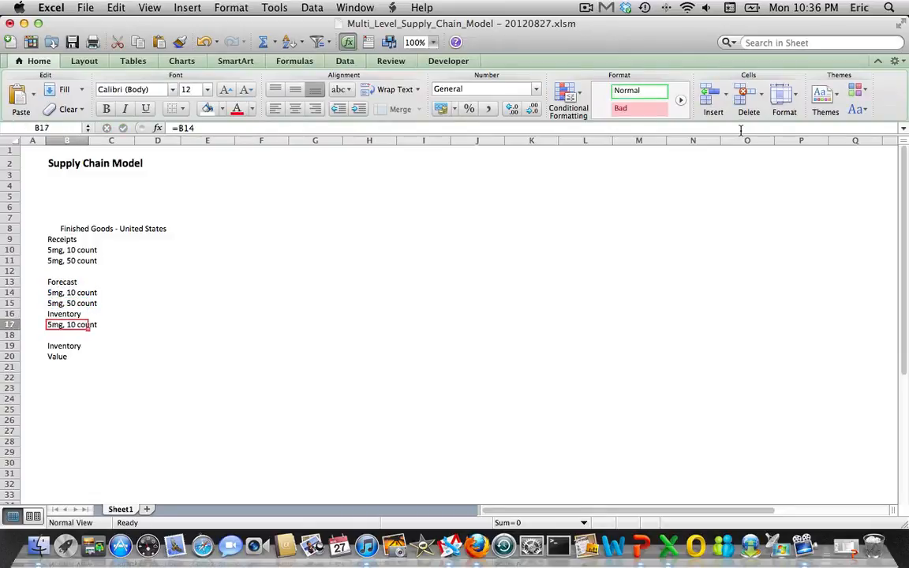
key(super+c)
key(Down)
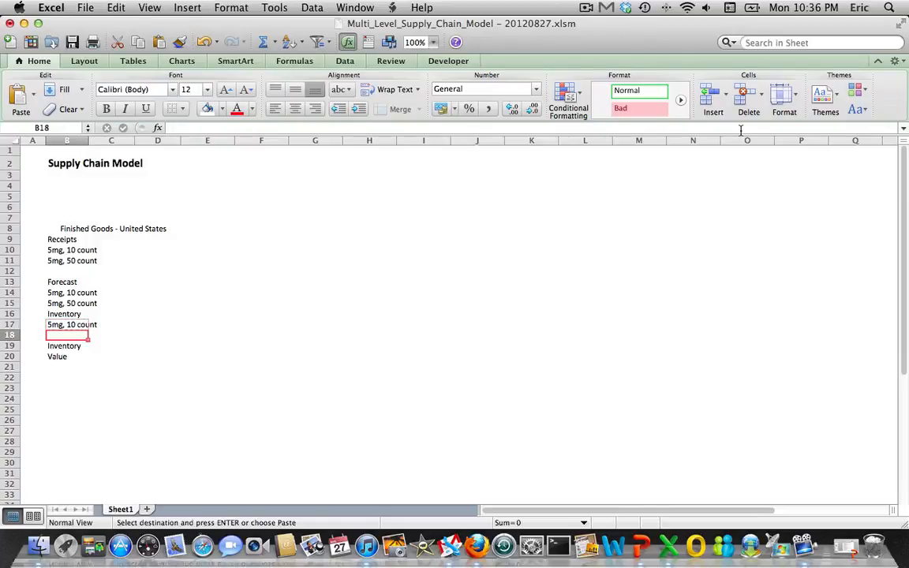
key(super+v)
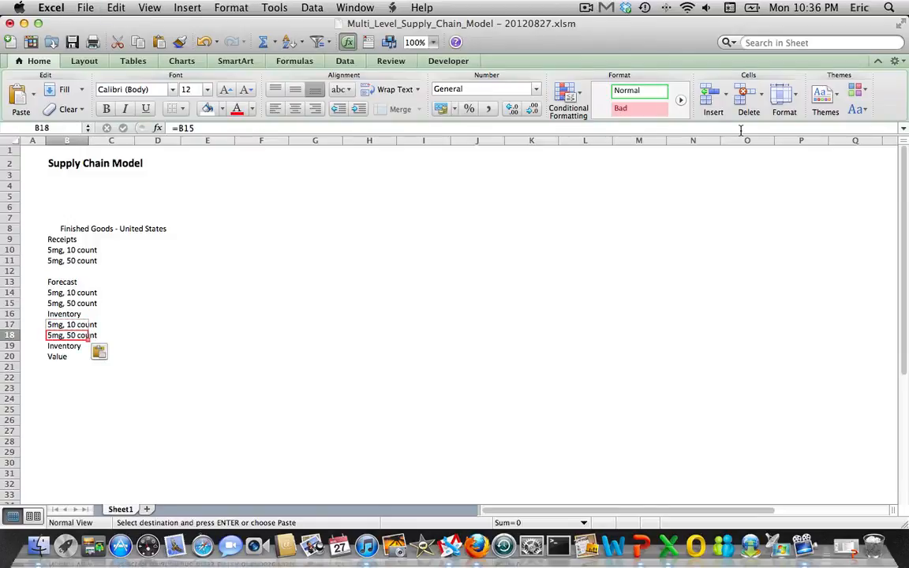
Widen column B so the item labels fit within the column.
key(Up)
key(Up)
key(Up)
key(Up)
key(Up)
key(Up)
key(Up)
key(Up)
key(Up)
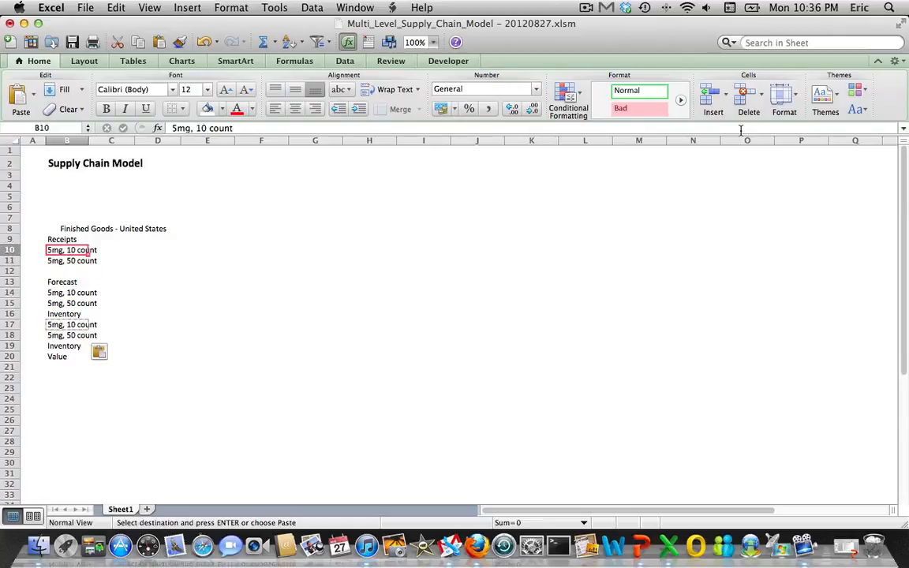
key(Right)
key(Down)
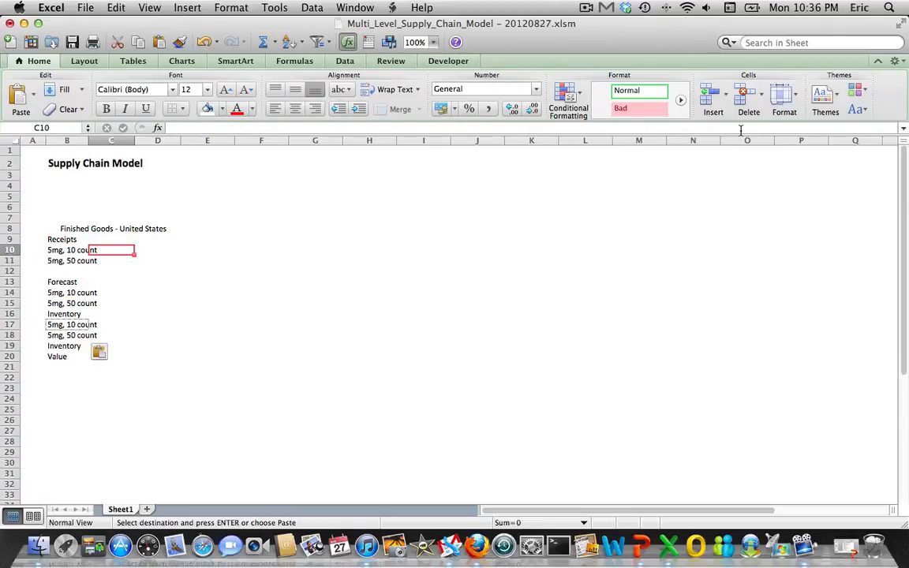
drag(88, 140, 115, 142)
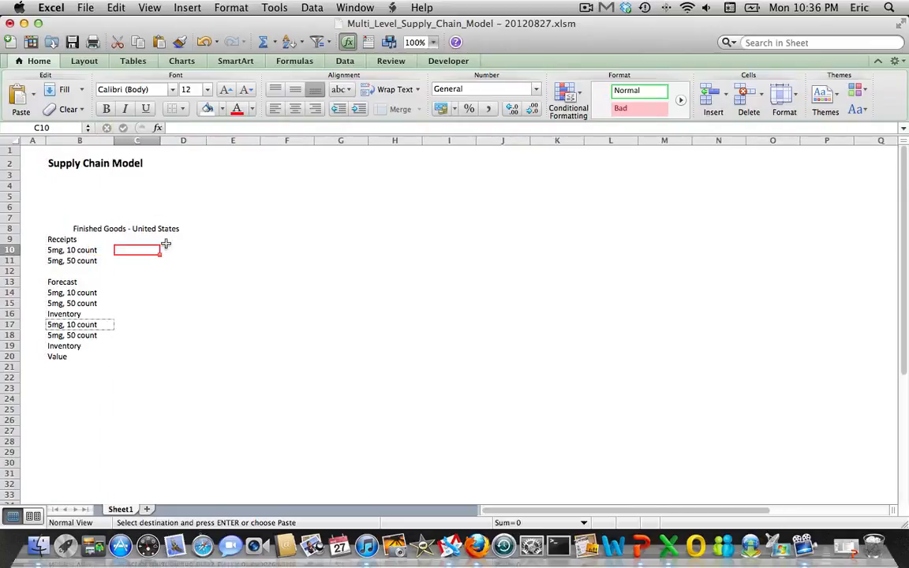
Enter the unit "Eaches" in C10 and C11, beside the two Receipts items.
key(Left)
key(Up)
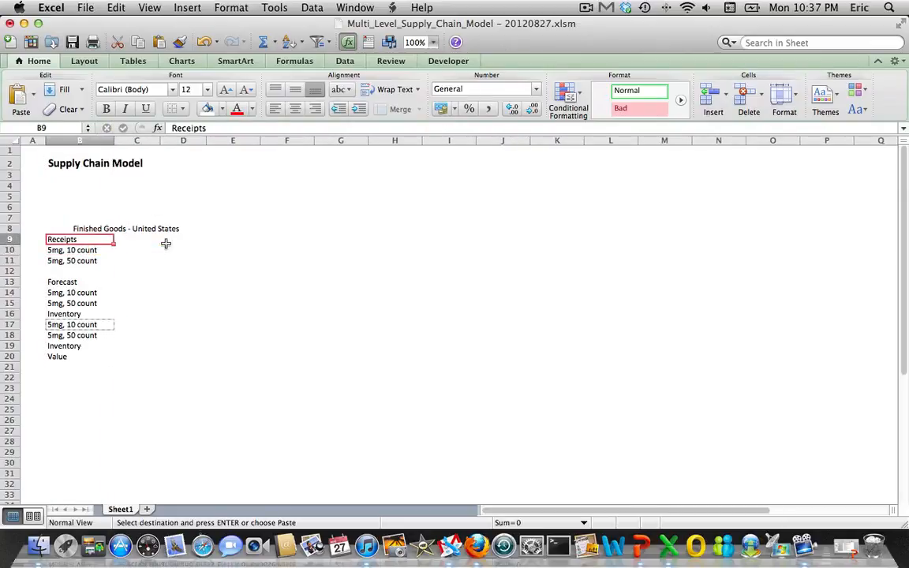
key(Down)
key(Right)
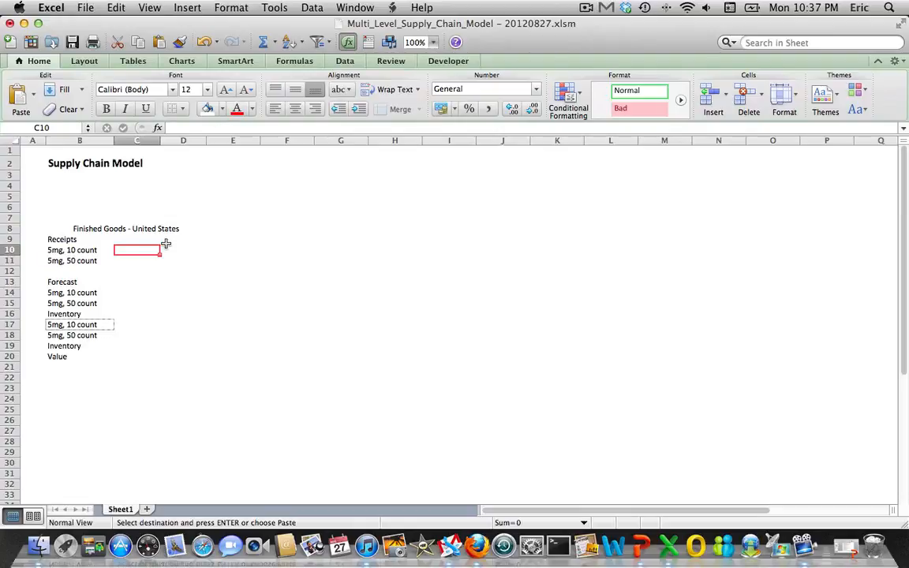
text(Eac)
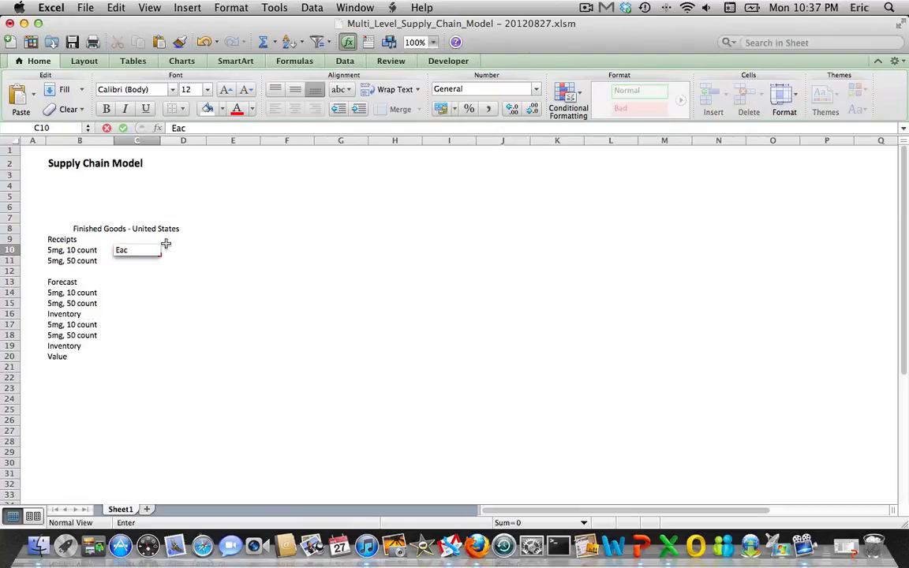
text(hes)
key(Return)
text(E)
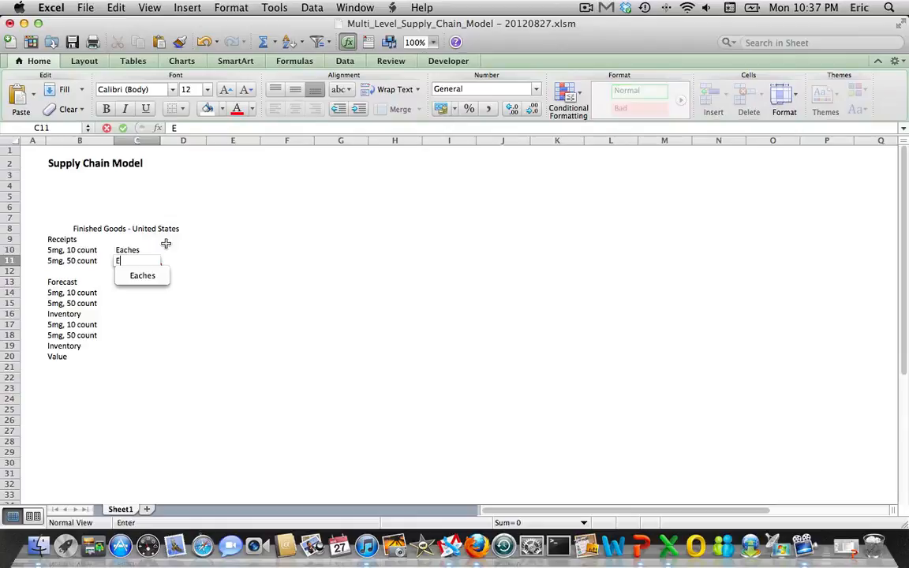
text(aches)
key(Return)
Link the unit of the first Forecast item in C14 to C10 with the formula =C10.
key(Down)
key(Down)
text(=)
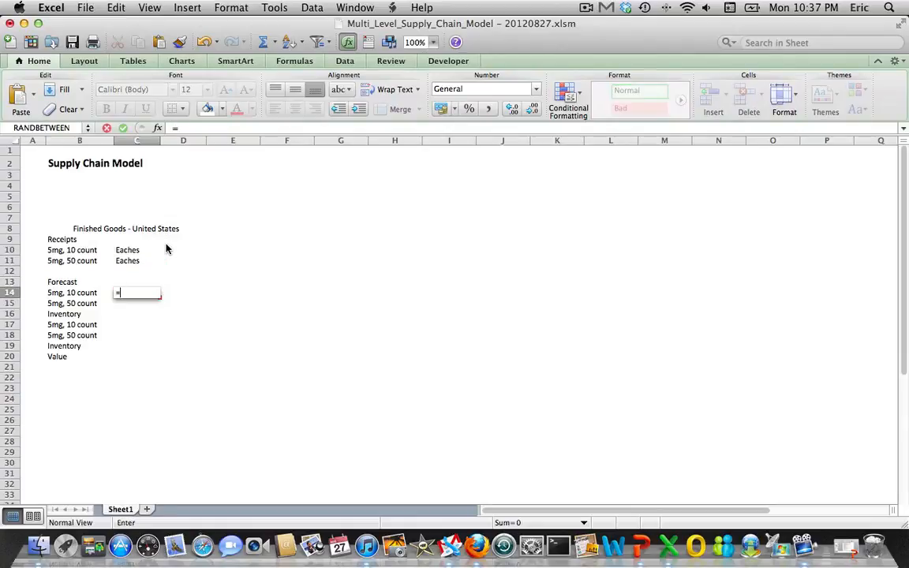
key(Up)
key(Up)
key(Up)
key(Up)
key(Return)
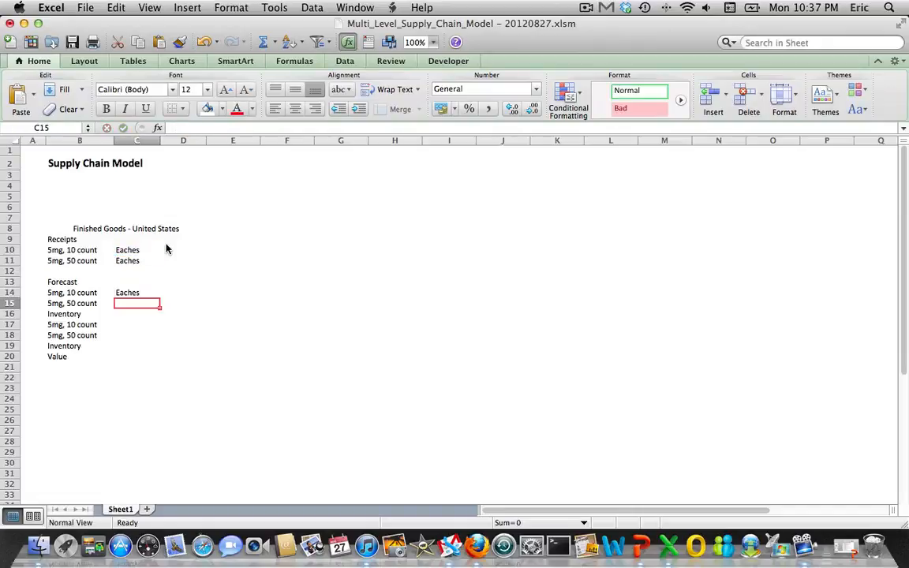
Link the unit of the second Forecast item in C15 to C11 with a cell-reference formula.
text(=)
key(Up)
key(Up)
key(Up)
key(Up)
key(Return)
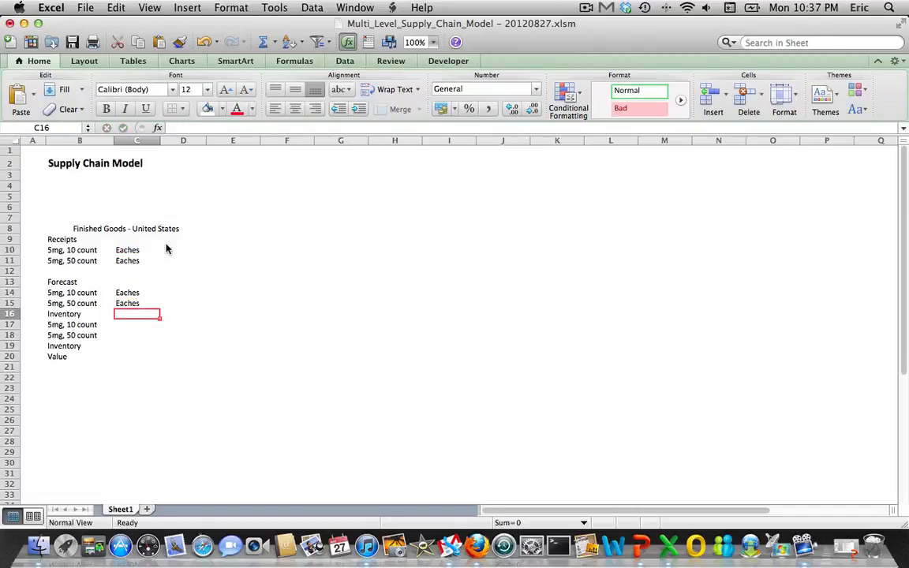
Indent the two Receipts item labels in B10:B11 by one level.
key(Down)
key(Left)
key(Up)
key(Up)
key(Up)
key(Up)
key(Up)
key(Up)
key(Up)
key(shift+Down)
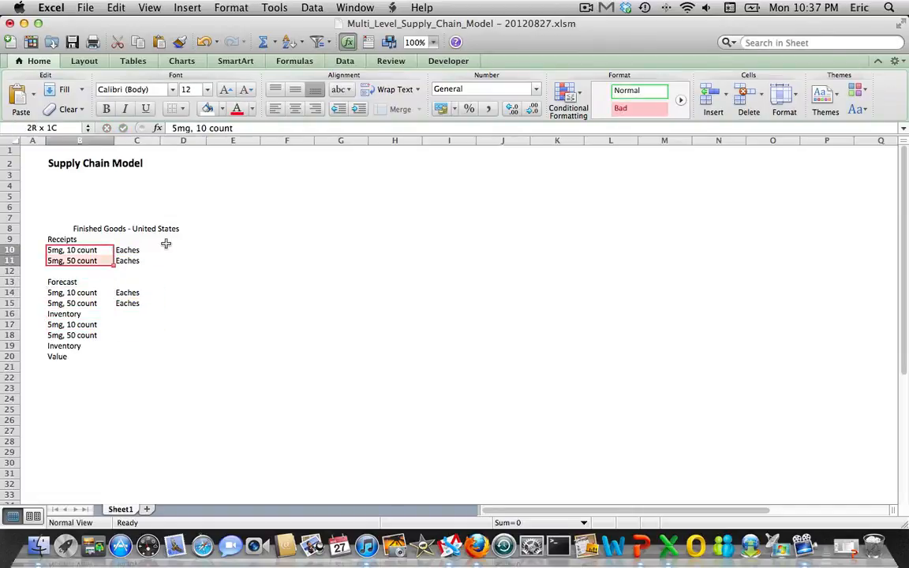
click(354, 113)
Indent the two Forecast item labels in B14:B15 by one level.
key(Down)
key(Down)
key(Down)
key(Down)
key(Up)
key(shift+Down)
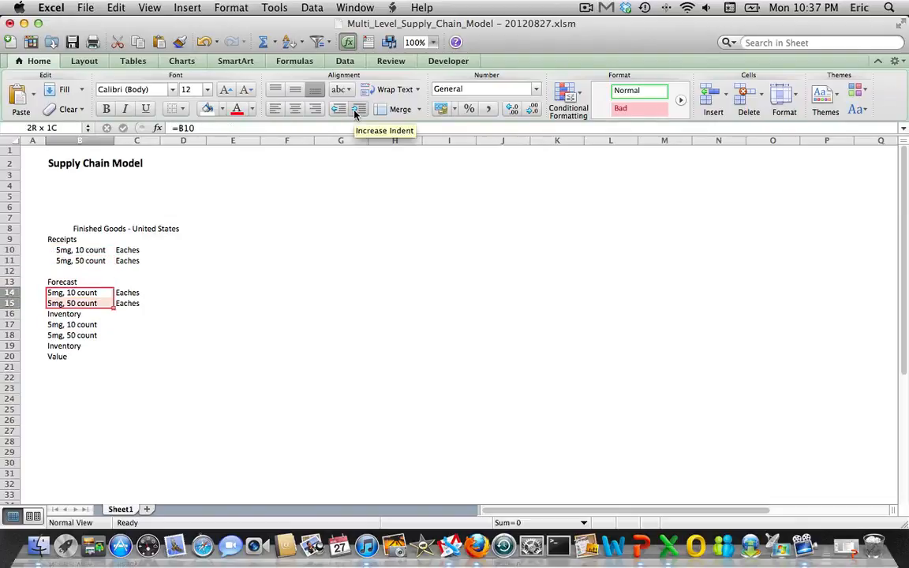
click(354, 113)
Indent the two Inventory item labels in B17:B18 by one level.
key(Down)
key(Down)
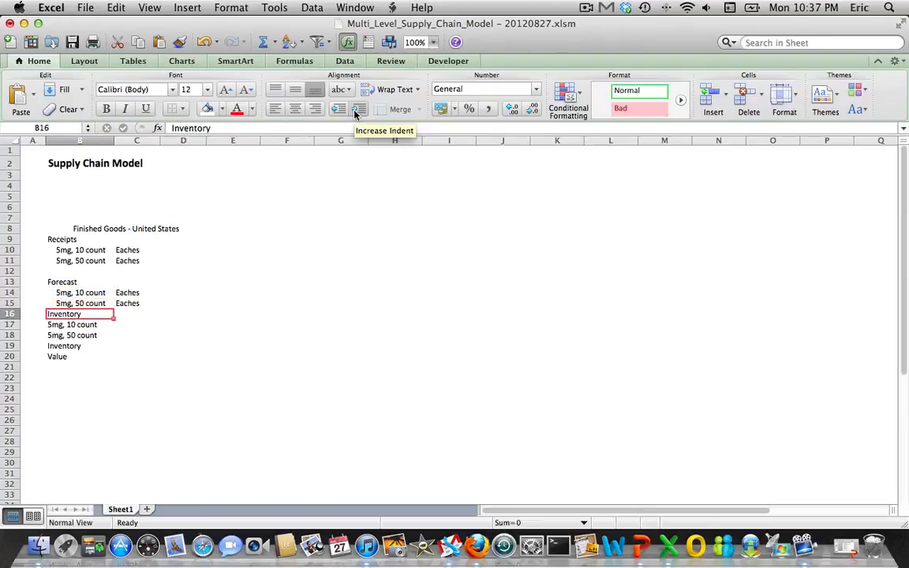
key(Down)
key(shift+Down)
click(355, 112)
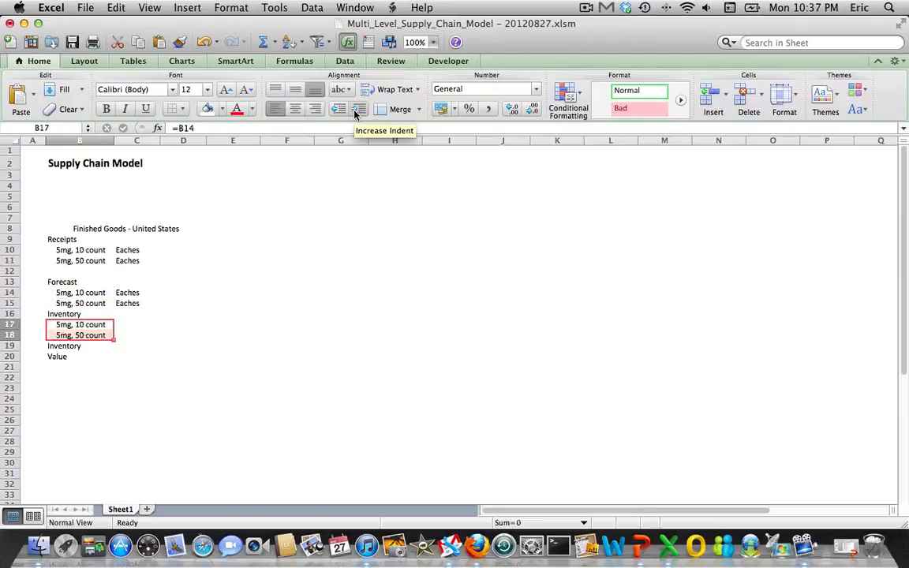
Insert two blank rows between the second Inventory label in row 19 and the Value label.
key(Down)
key(Down)
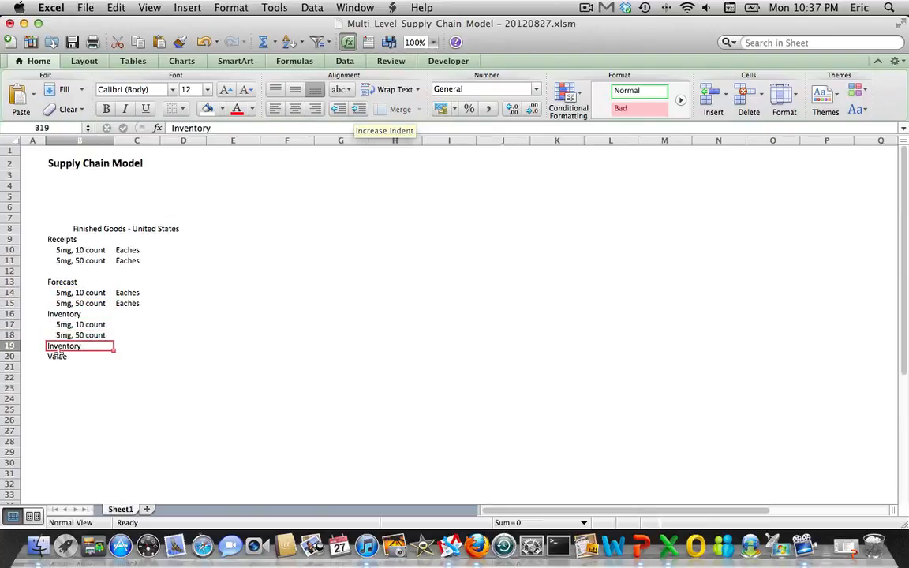
drag(9, 357, 11, 367)
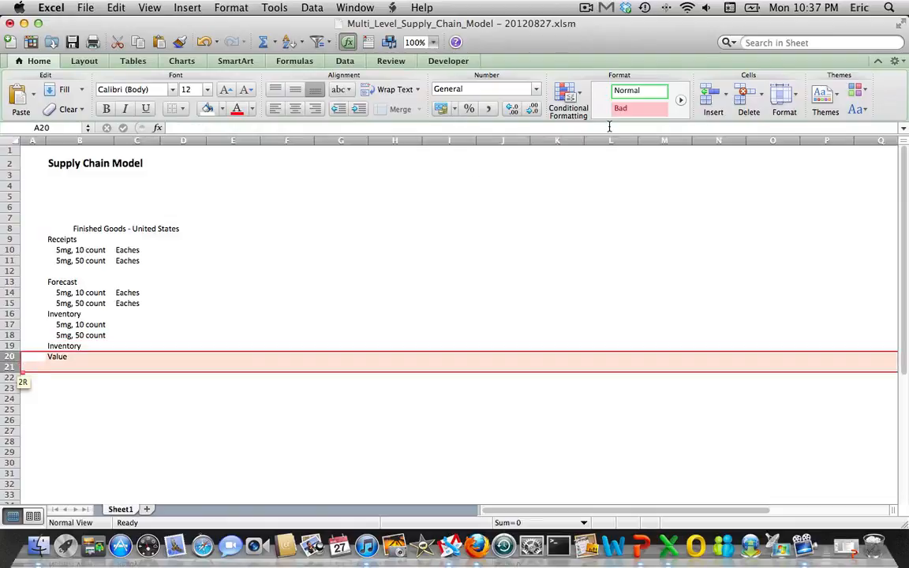
click(725, 97)
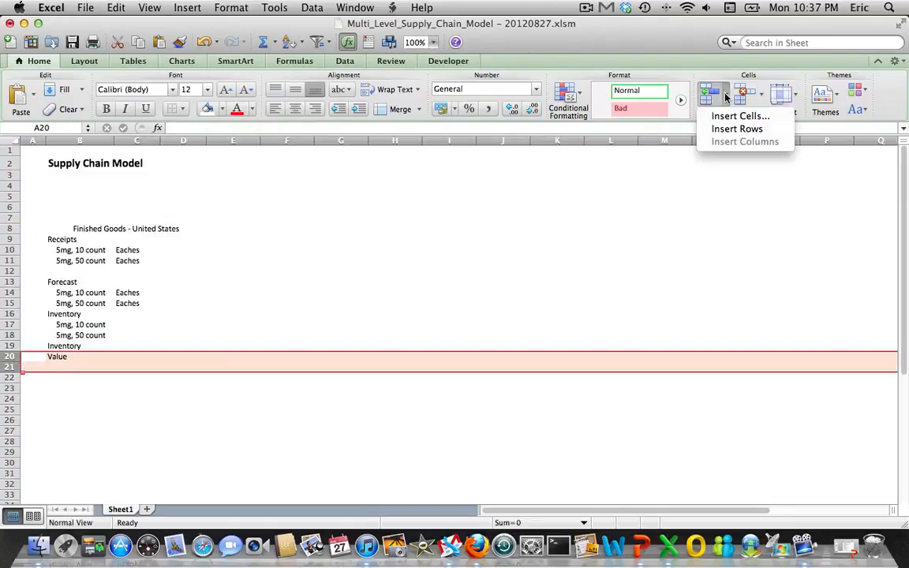
click(738, 130)
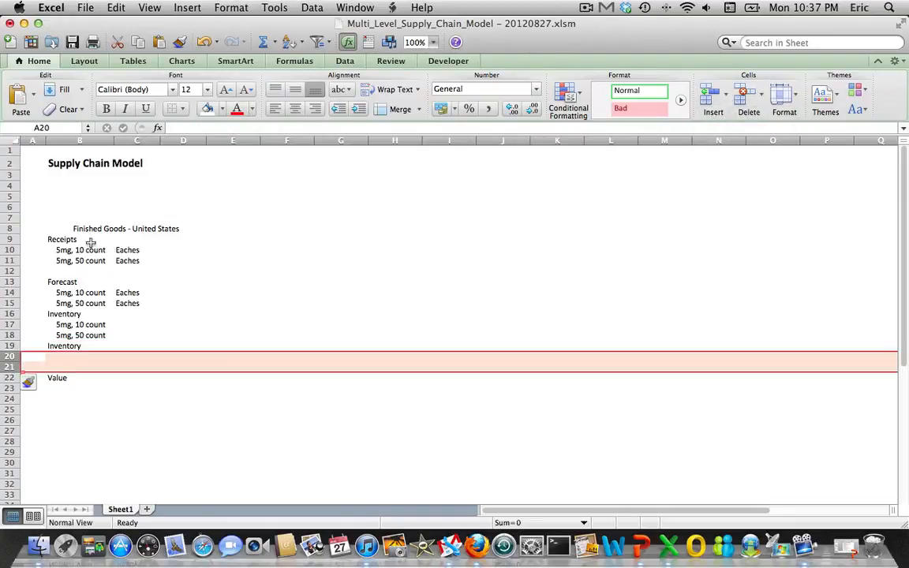
Enter 12/2012 in E8 as the first month heading beside the Finished Goods - United States title.
click(202, 230)
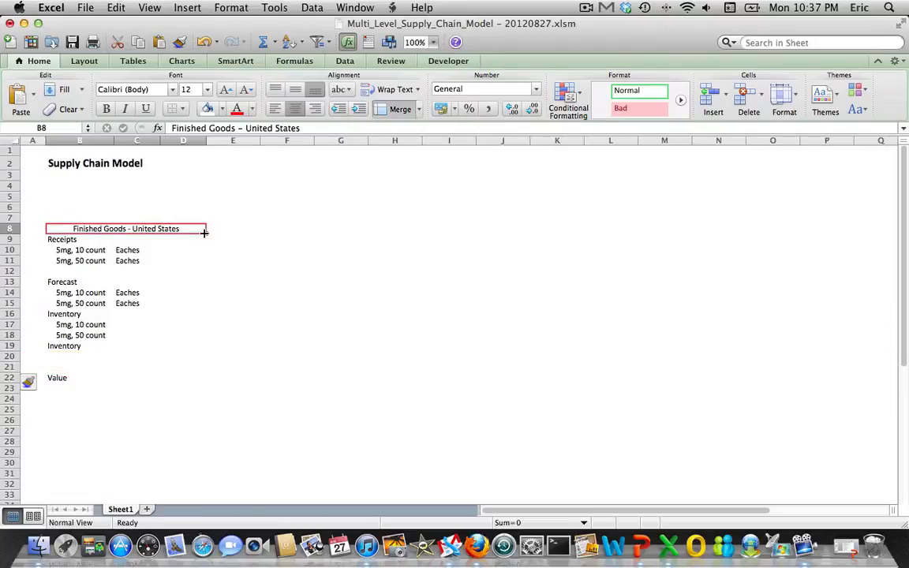
key(Right)
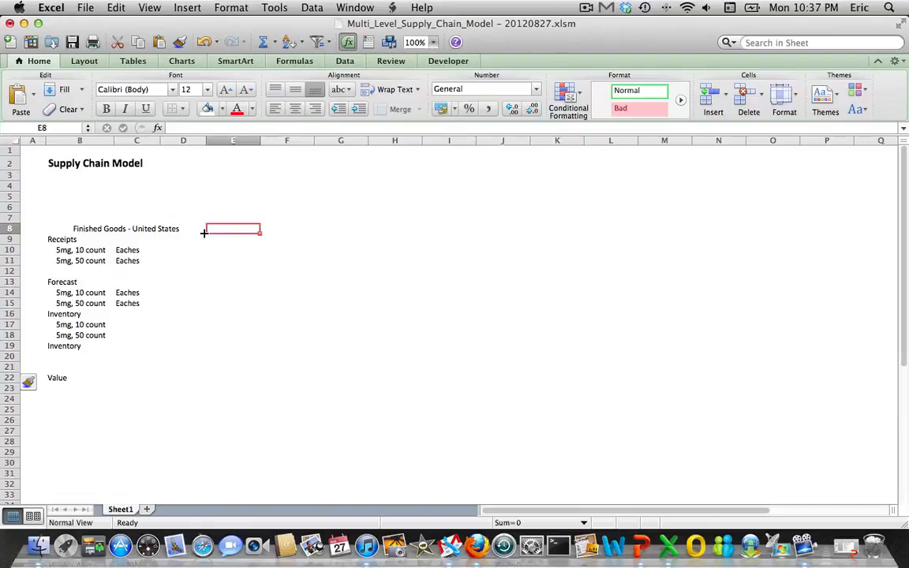
text(12/)
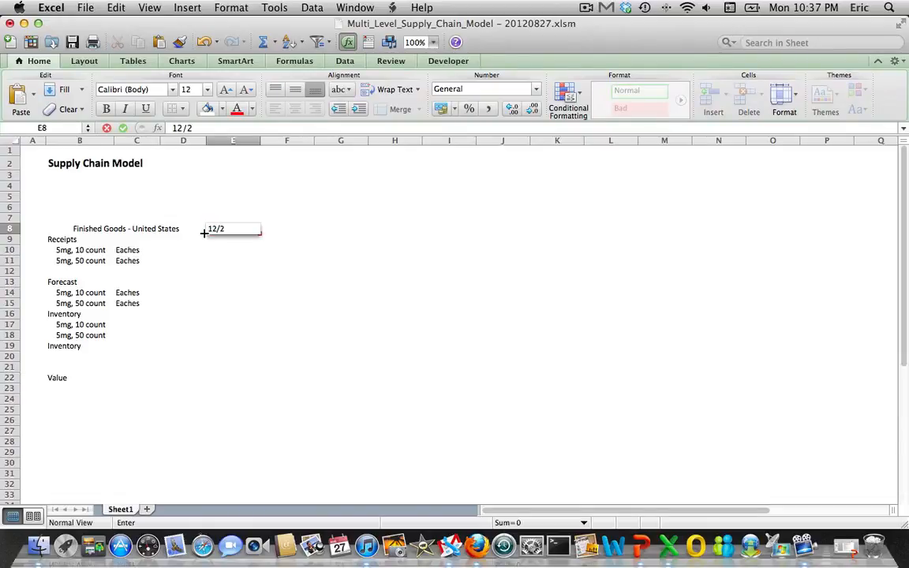
text(2012)
key(Return)
Enter the month headings 1/2013 in F8 and 2/2013 in G8.
key(Up)
key(Right)
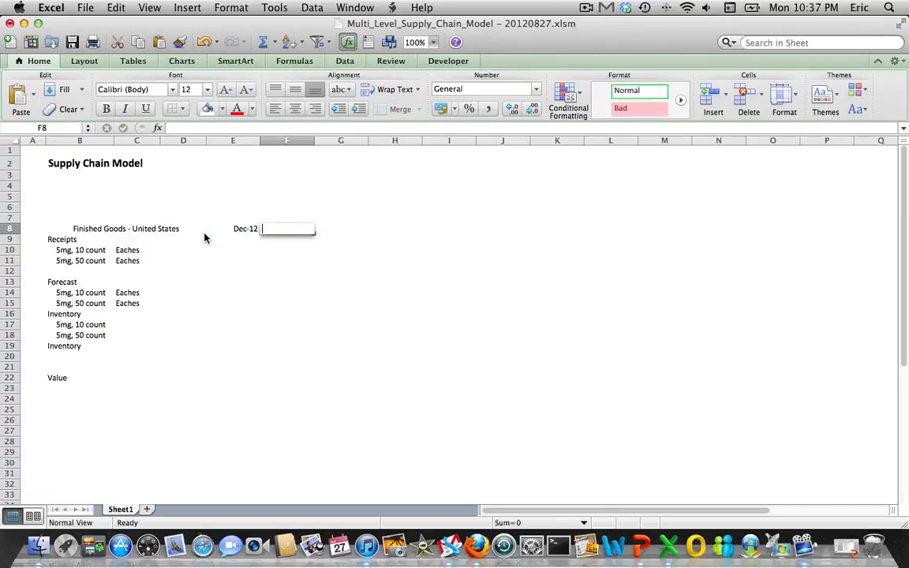
text(1/2013)
key(Return)
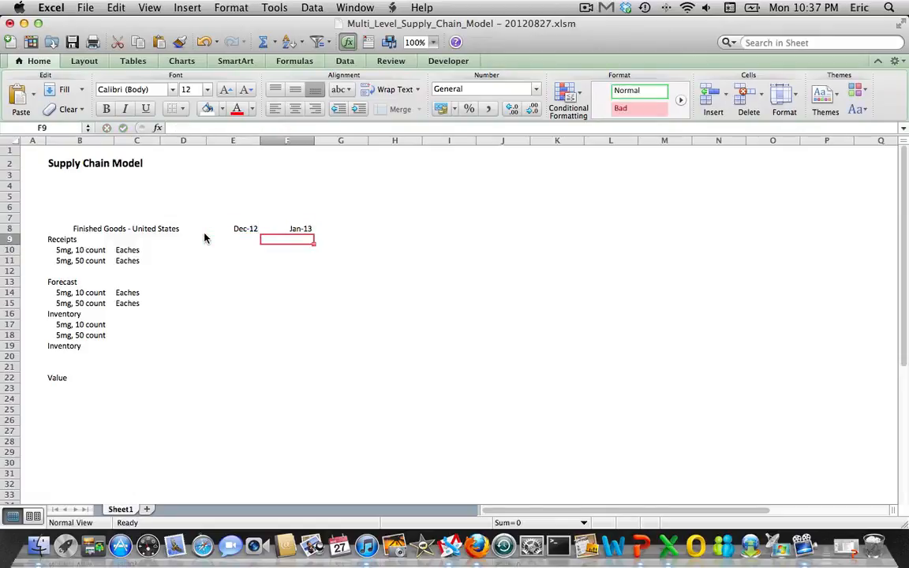
key(Up)
key(Right)
text(2/20)
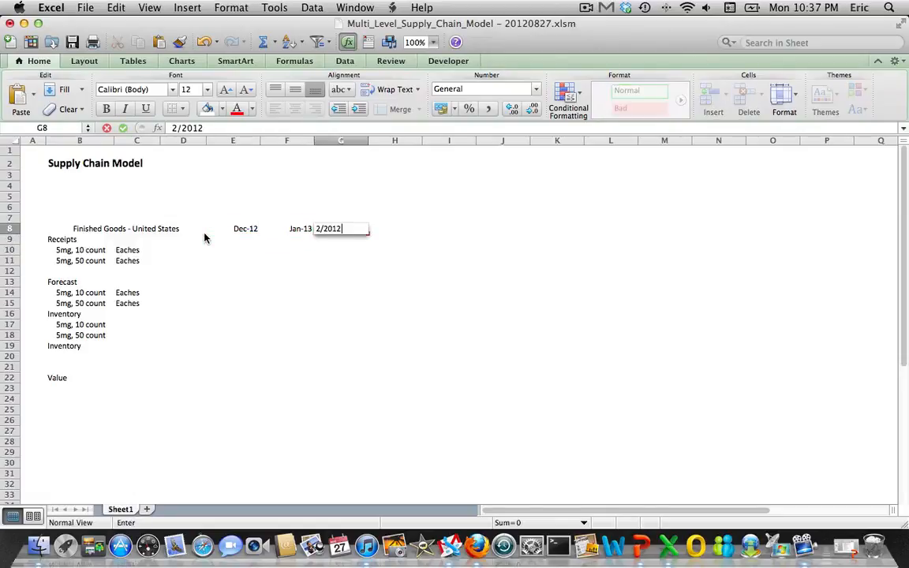
text(13)
key(Return)
Extend the monthly series from F8:G8 across row 8 through Dec-13 in column Q.
key(Up)
key(Left)
key(shift+Right)
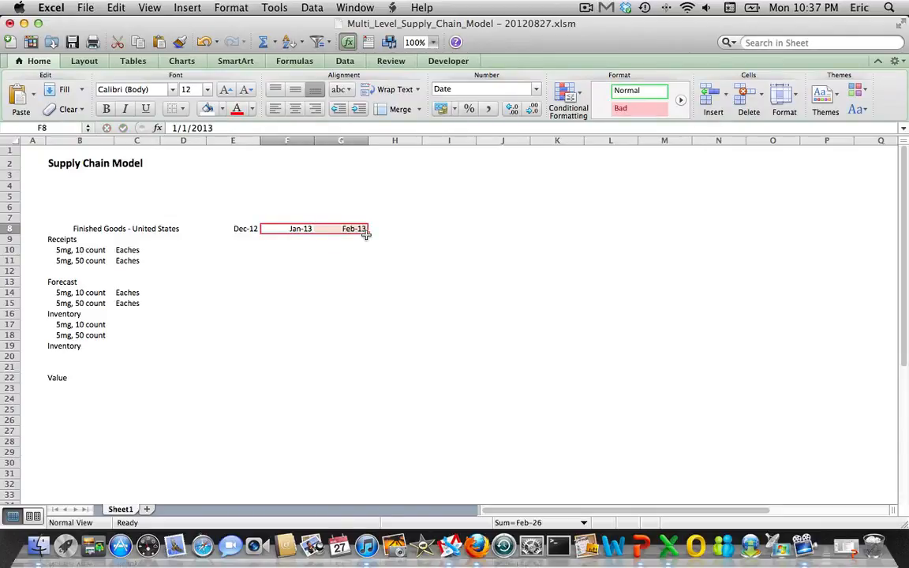
drag(366, 235, 475, 229)
drag(295, 228, 844, 233)
Enter the unit "Tablets" in C9 beside the Receipts heading.
key(Left)
key(Left)
key(Left)
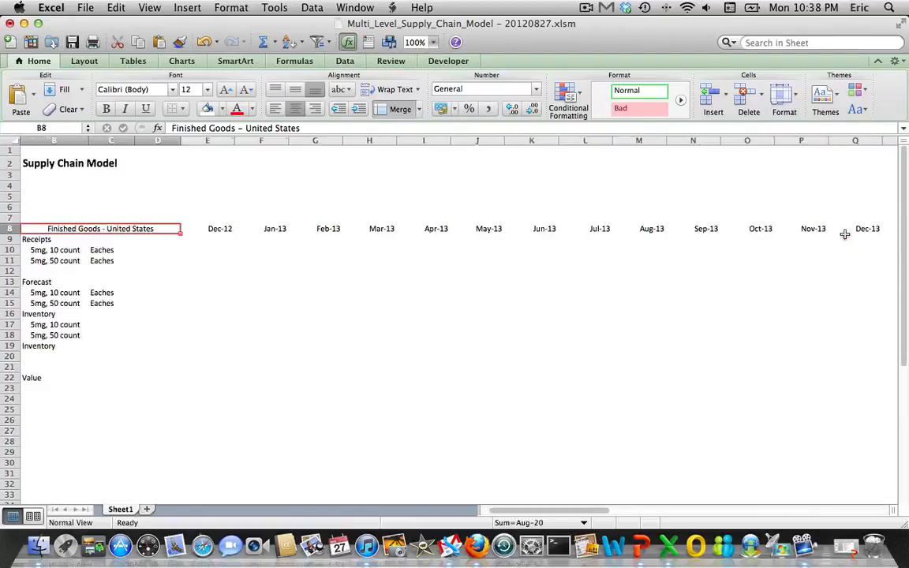
key(Down)
key(Right)
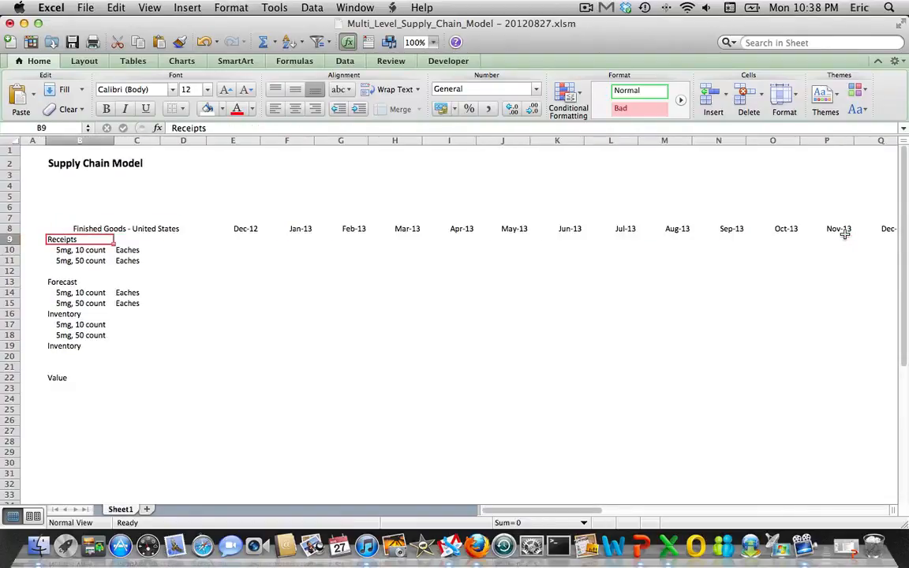
key(Right)
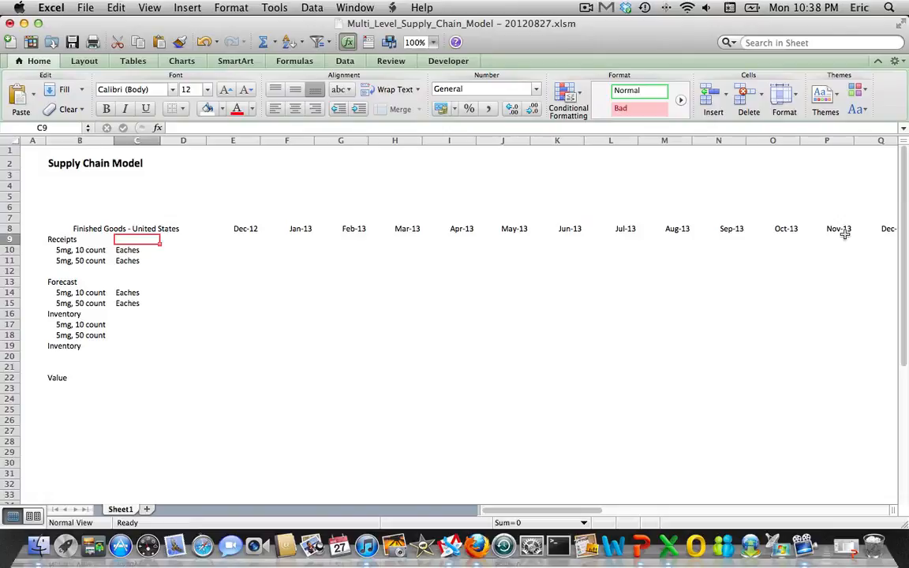
text(Bulk)
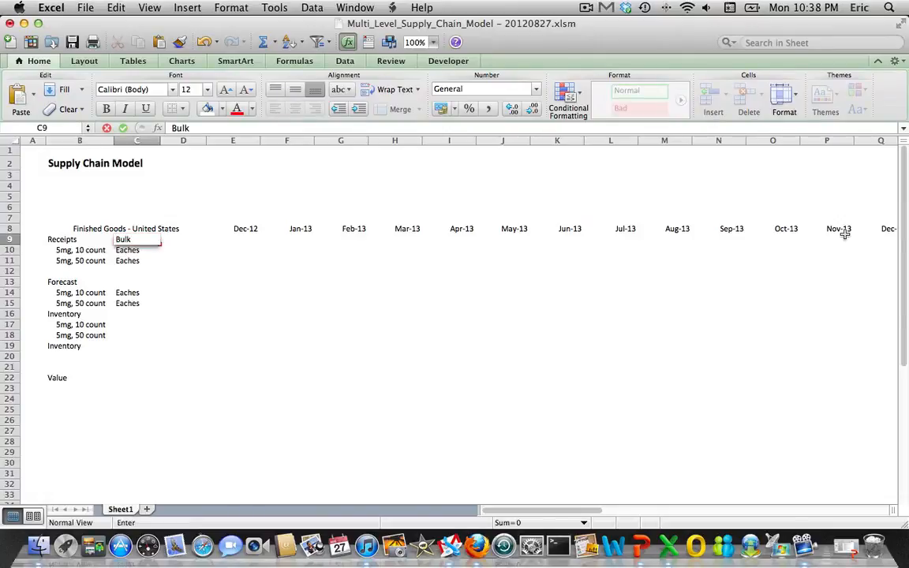
text(Tablets)
key(Return)
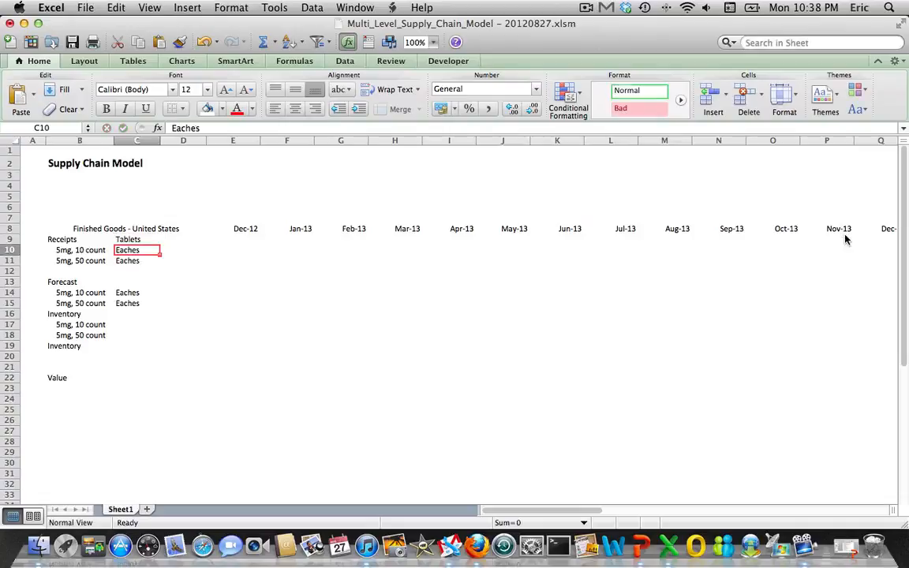
Enter the unit "Tablets" beside the Forecast heading in C13 and the first Inventory heading in C16.
click(129, 283)
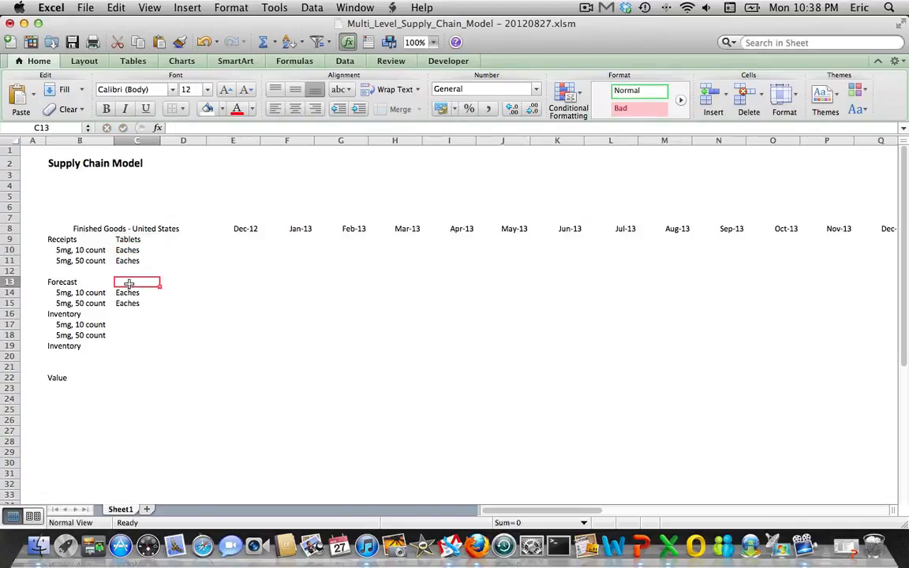
text(Tabl)
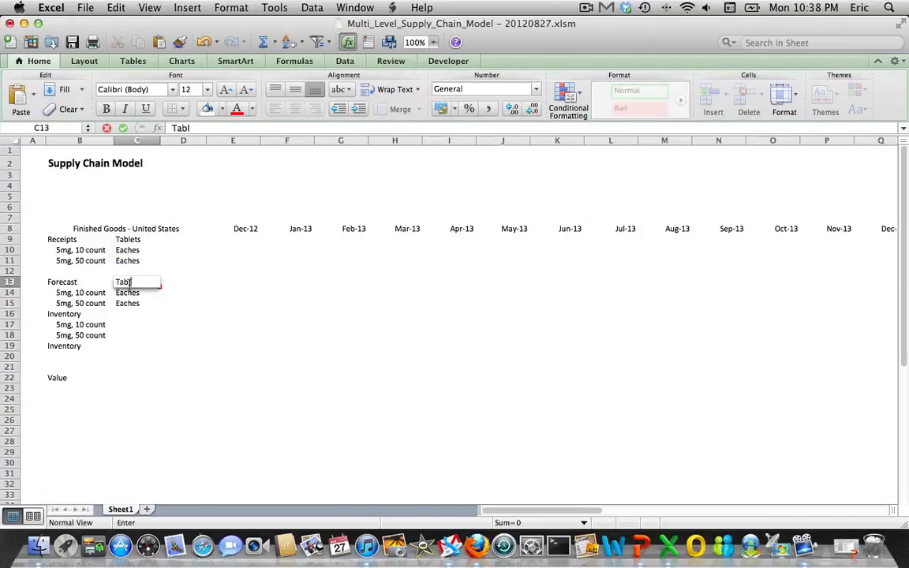
text(ets)
key(Return)
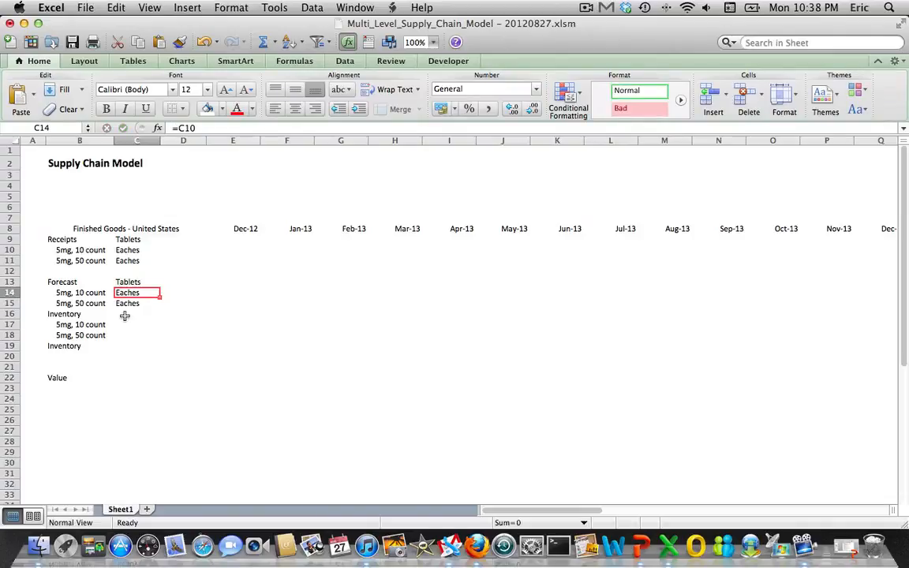
click(124, 314)
text(Tablet)
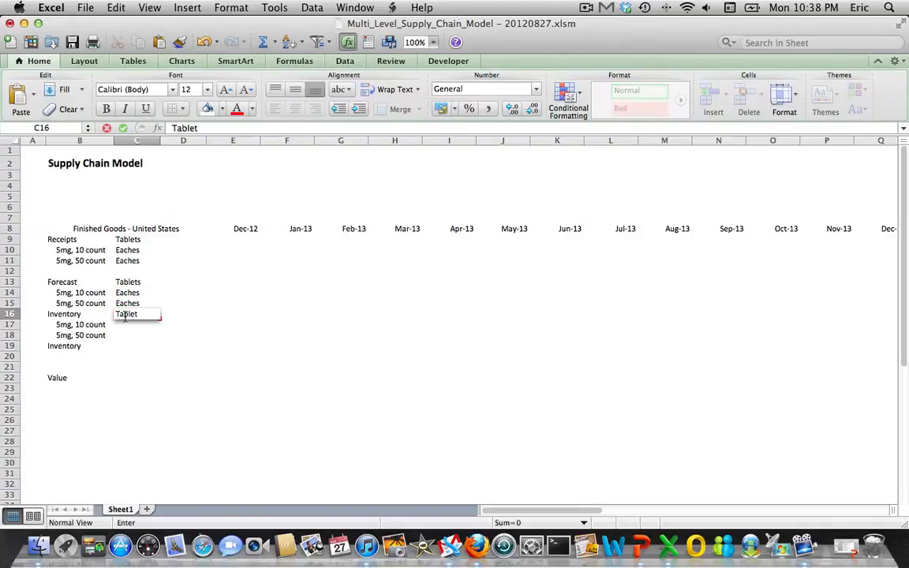
text(s)
key(Return)
Enter the unit "Eaches" in C17 and C18 beside the two Inventory items.
text(Ea)
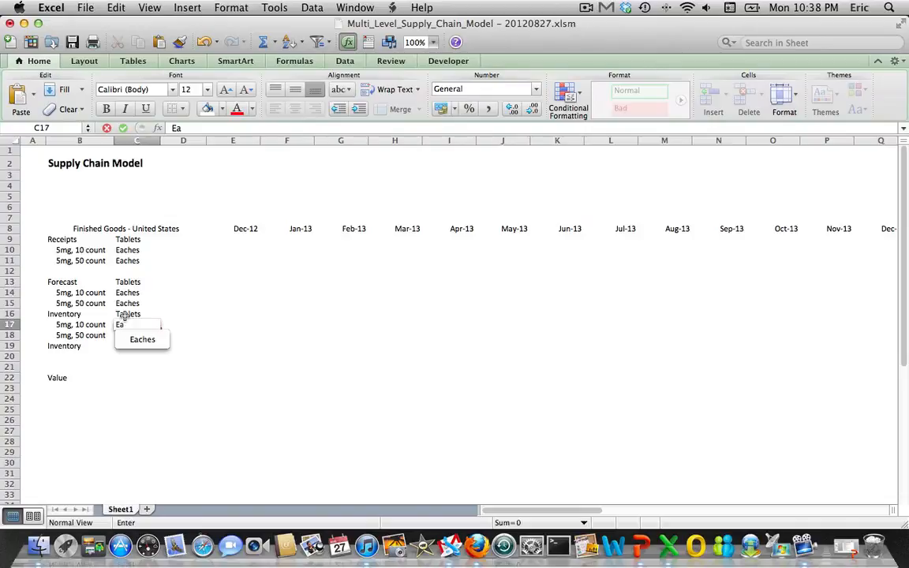
text(ches)
key(Return)
text(Ea)
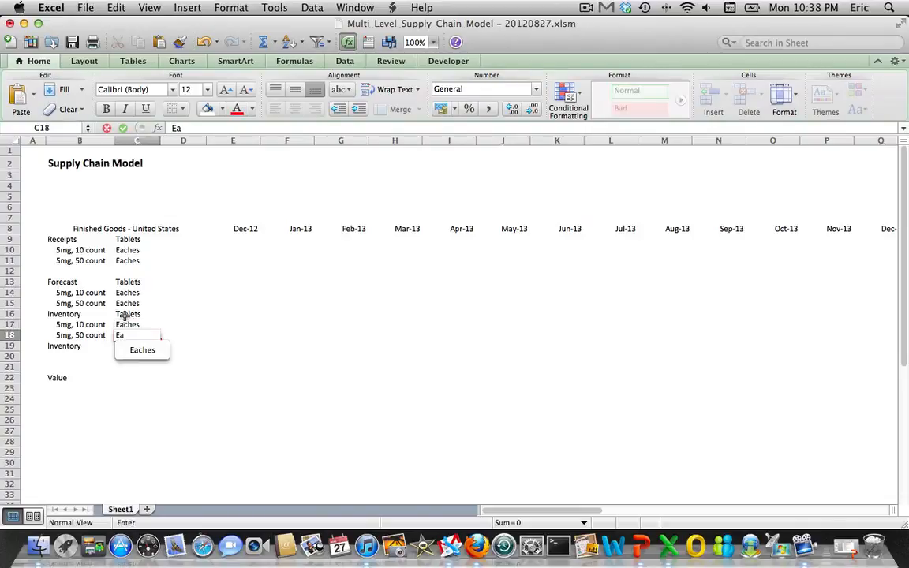
text(ches)
key(Return)
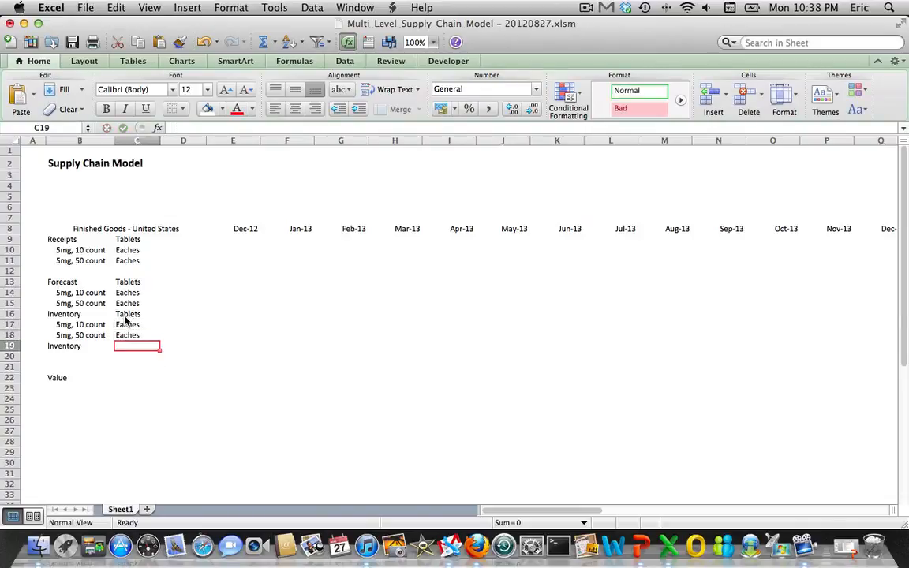
Replace the second Inventory label in B19 with "Inventory Coverage".
key(Left)
text(Inven)
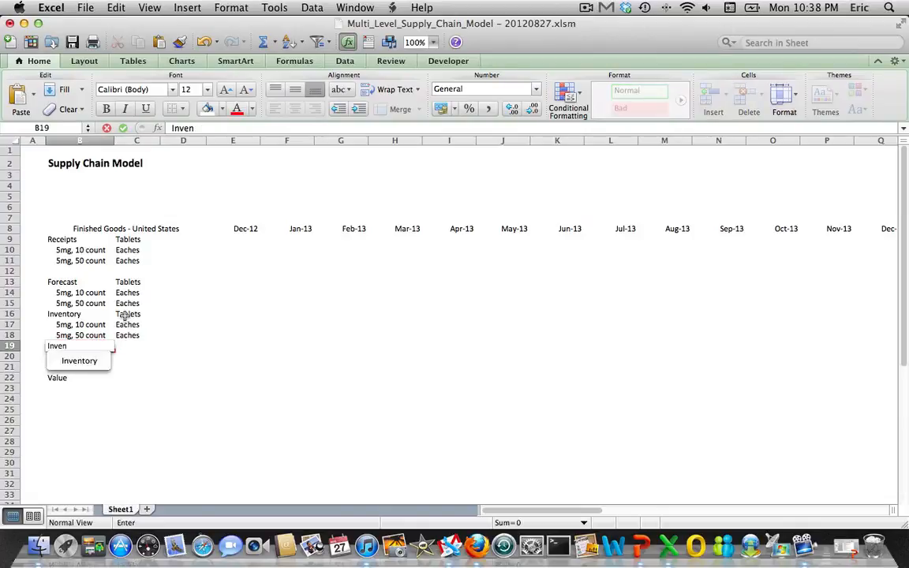
text(tory Coverage)
key(Return)
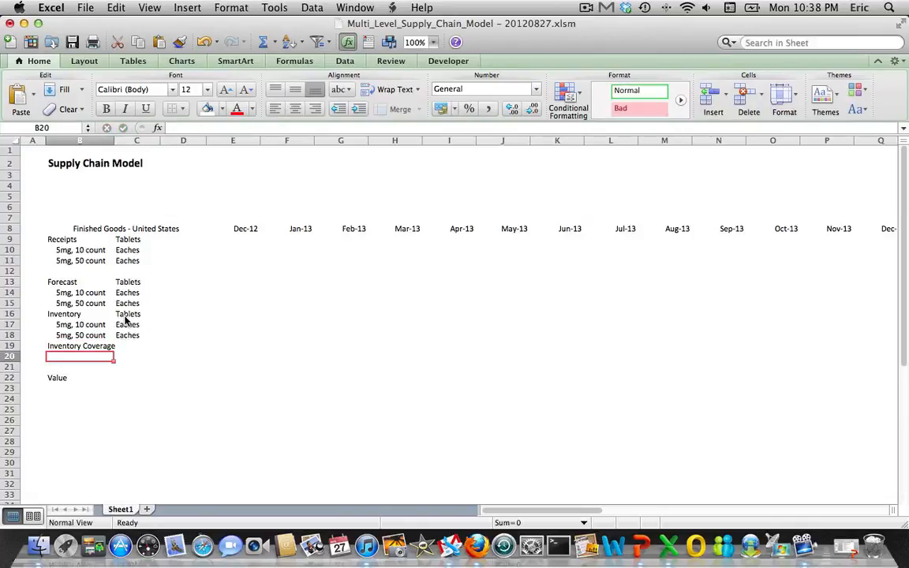
Enter the unit "Months" in C19, C20 and C21 for the Inventory Coverage rows.
key(Up)
key(Right)
text(Months)
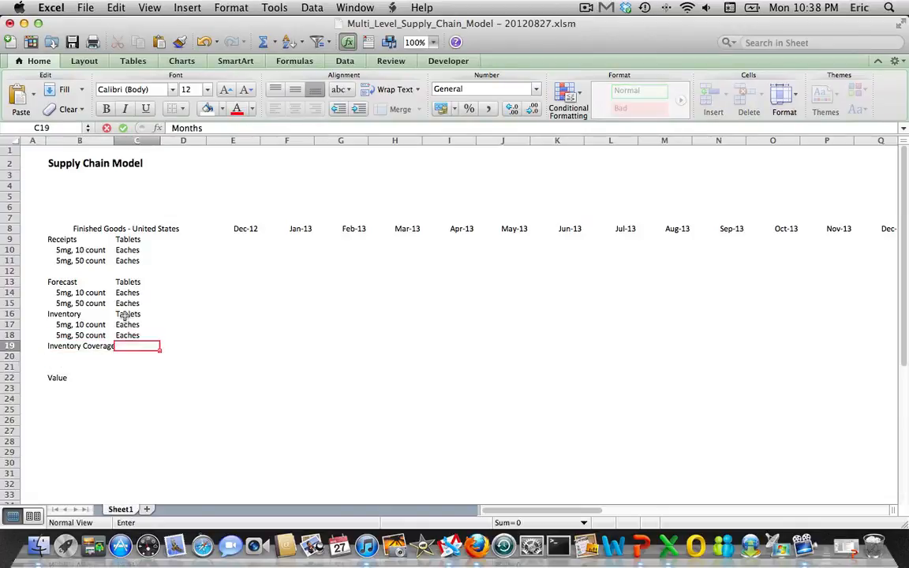
key(Return)
text(Mont)
key(Return)
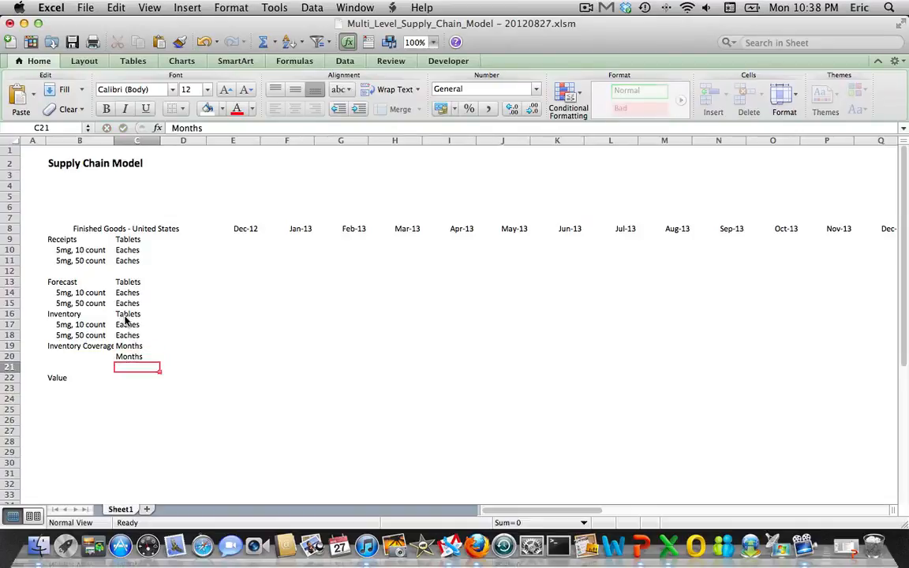
text(Month)
key(Return)
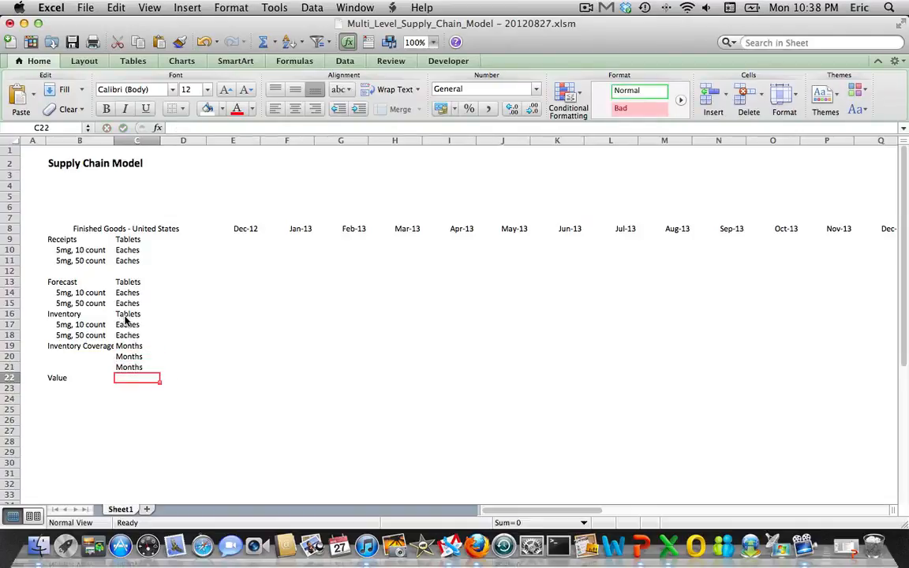
Link the first Inventory Coverage item label in B20 to B17 and copy the formula to B21.
key(Up)
key(Up)
key(Left)
text(=)
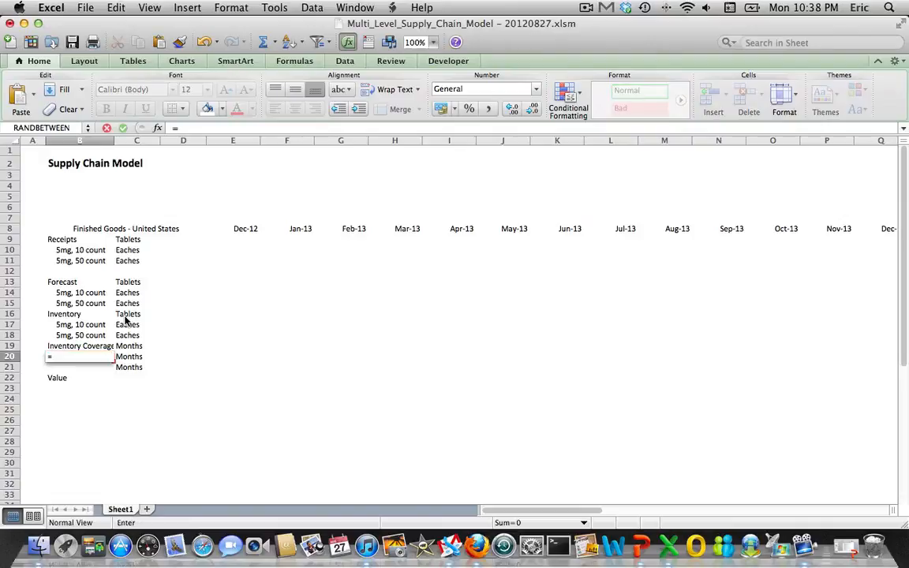
key(Up)
key(Up)
key(Up)
key(Return)
key(Up)
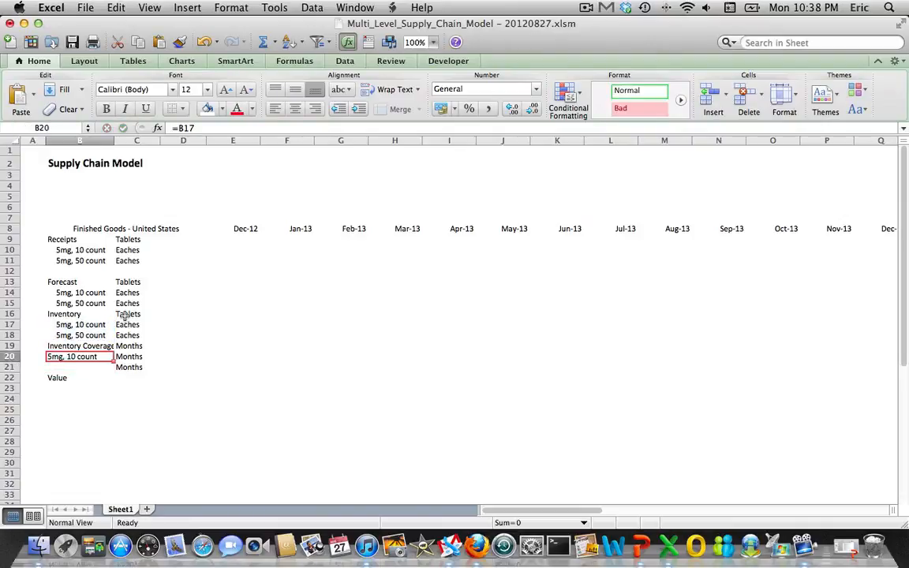
key(super+c)
key(Down)
key(super+v)
Link the first item label under Value in B23 to the label in B20.
key(Down)
key(Down)
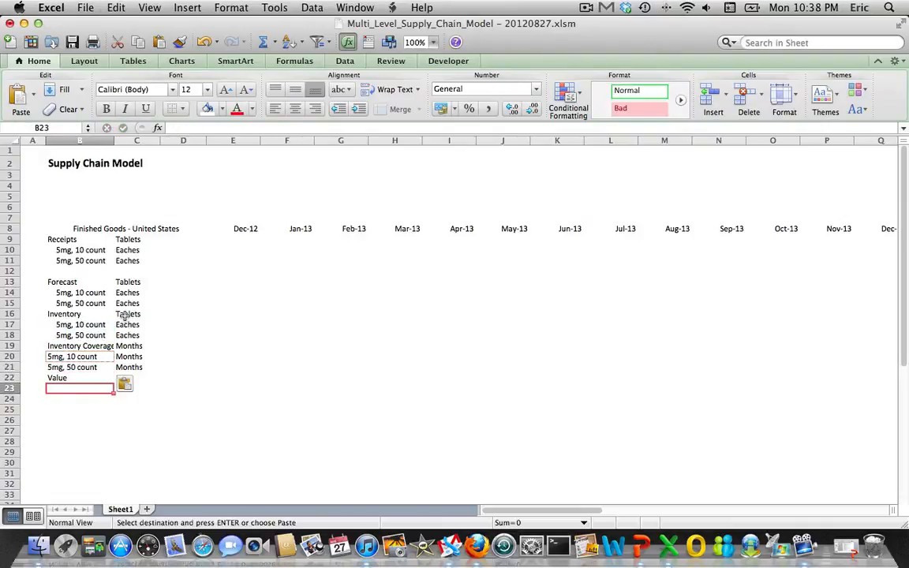
key(Escape)
text(=)
key(Up)
key(Up)
key(Up)
key(Up)
key(Up)
key(Up)
key(Return)
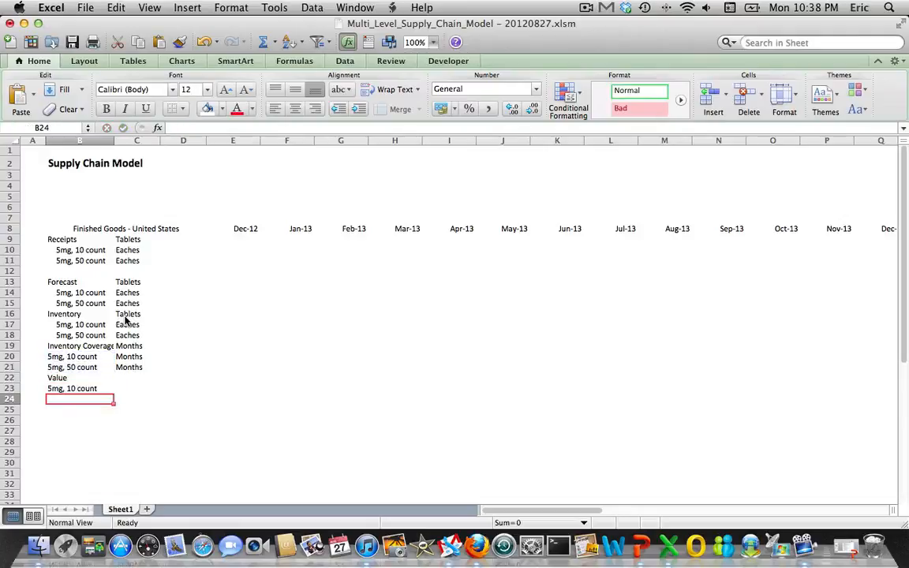
Copy the label formula from B23 to B24 for the second Value item.
key(Up)
key(super+c)
key(Down)
key(super+v)
Indent the two Inventory Coverage item labels in B20:B21 by one level.
key(Up)
key(Up)
key(Up)
key(Up)
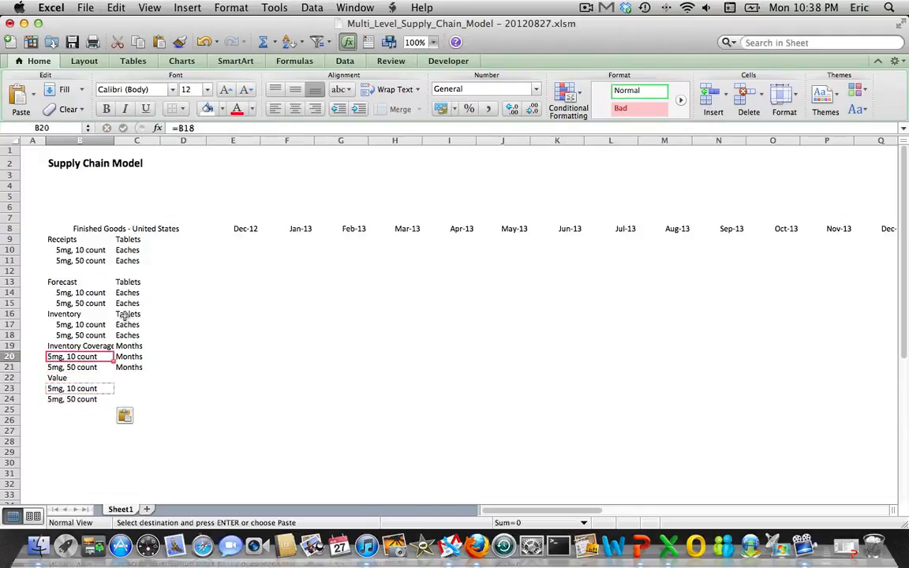
key(Up)
key(Down)
key(shift+Down)
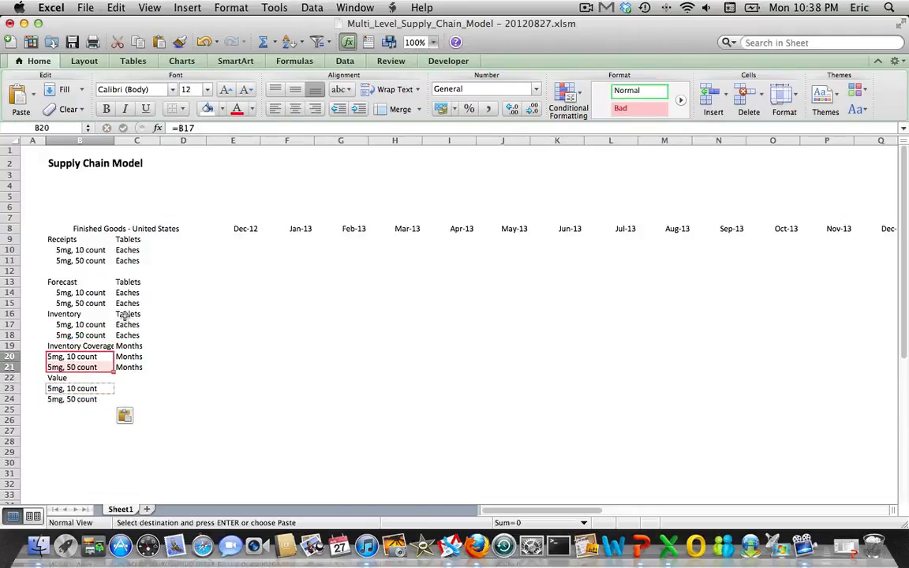
click(357, 115)
Indent the two Value item labels in B23:B24 by one level and widen column B to fit "Inventory Coverage".
key(Down)
key(Down)
key(Down)
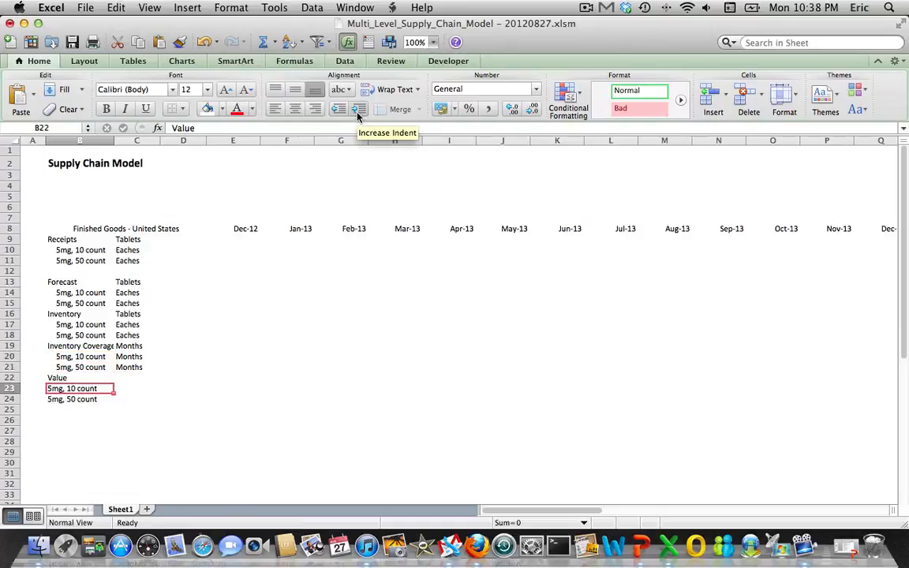
key(shift+Down)
scroll(358, 115, down, 3)
click(357, 115)
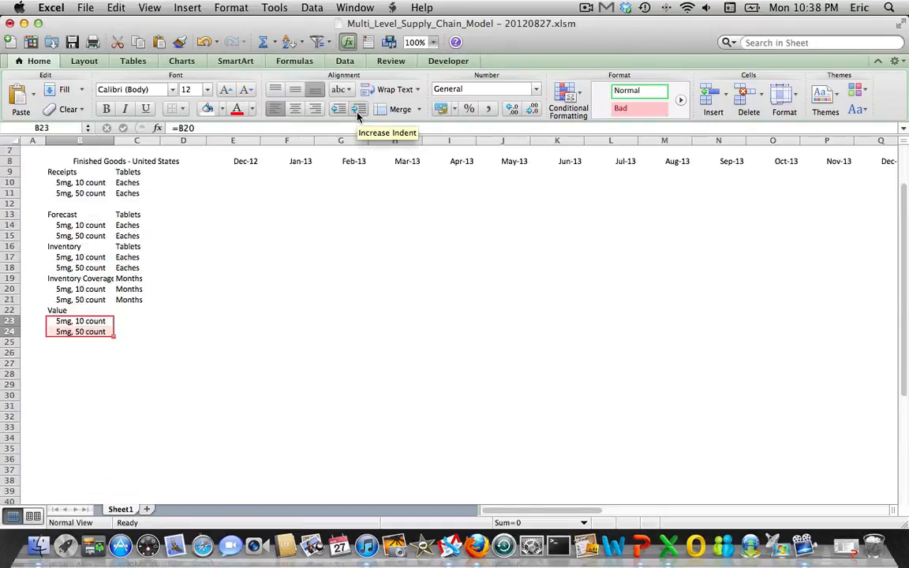
drag(115, 143, 138, 142)
click(265, 274)
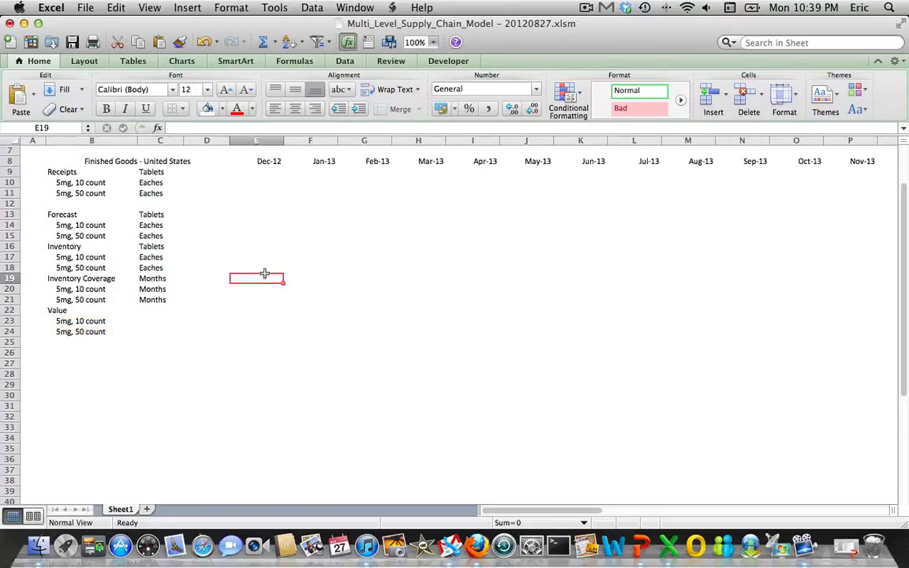
Review the Receipts, Forecast, Inventory, Inventory Coverage and Value labels with their item rows in column B.
key(Down)
key(Down)
key(Down)
key(Left)
key(Left)
key(Left)
key(Down)
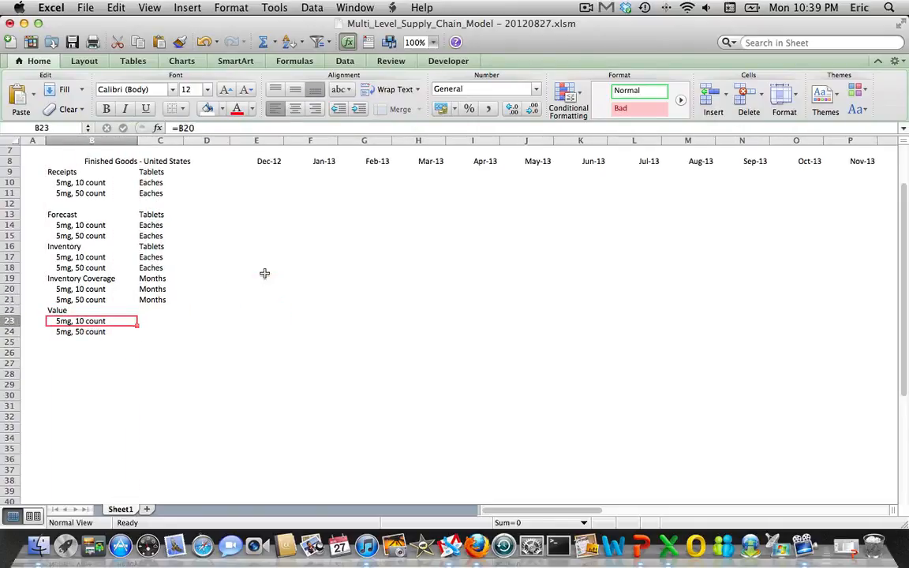
key(Right)
key(Up)
key(Up)
key(Up)
key(Up)
key(Up)
key(Up)
key(Up)
key(Up)
key(Up)
key(Up)
key(Up)
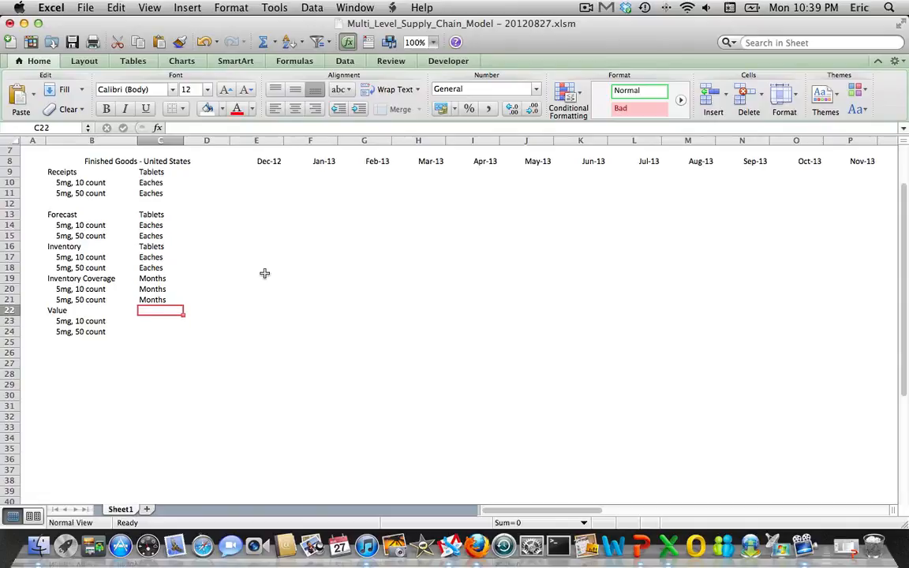
key(Up)
key(Left)
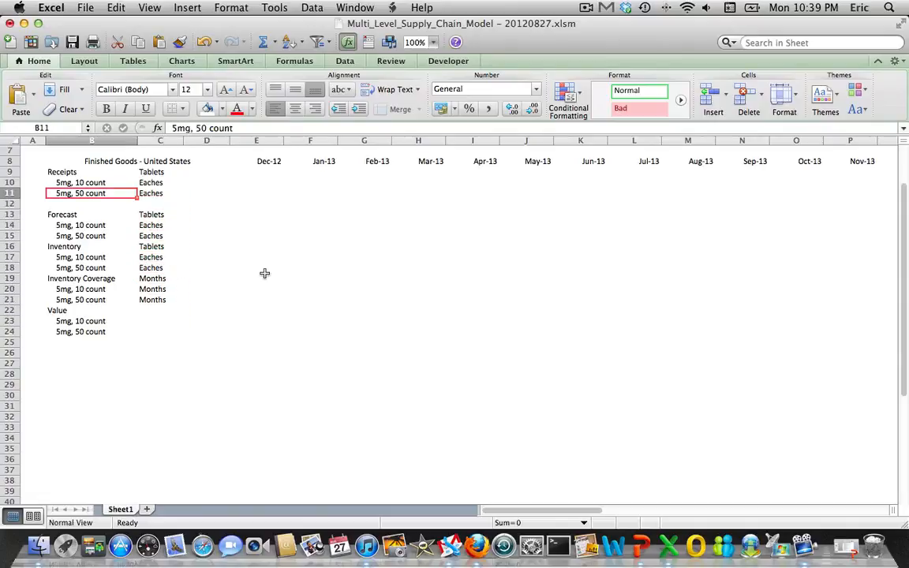
key(Up)
key(Up)
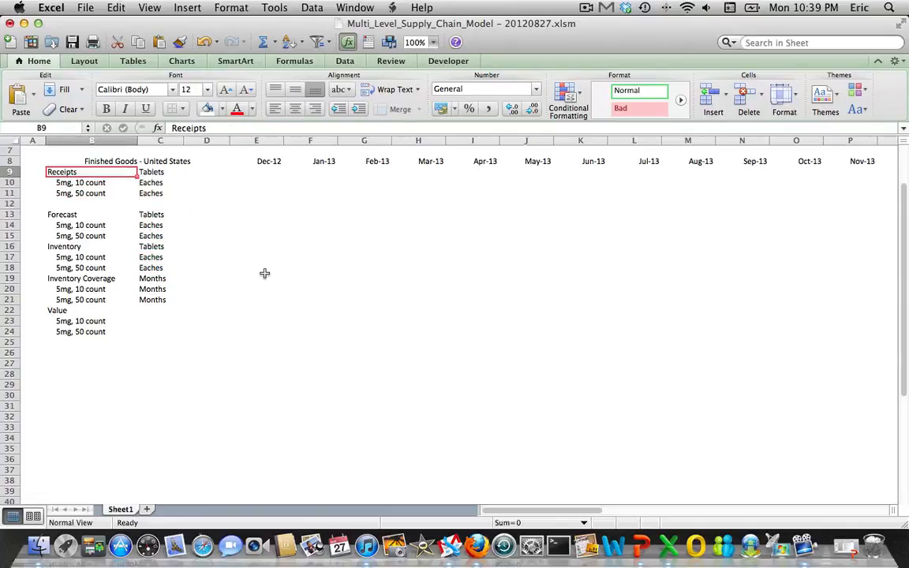
key(Down)
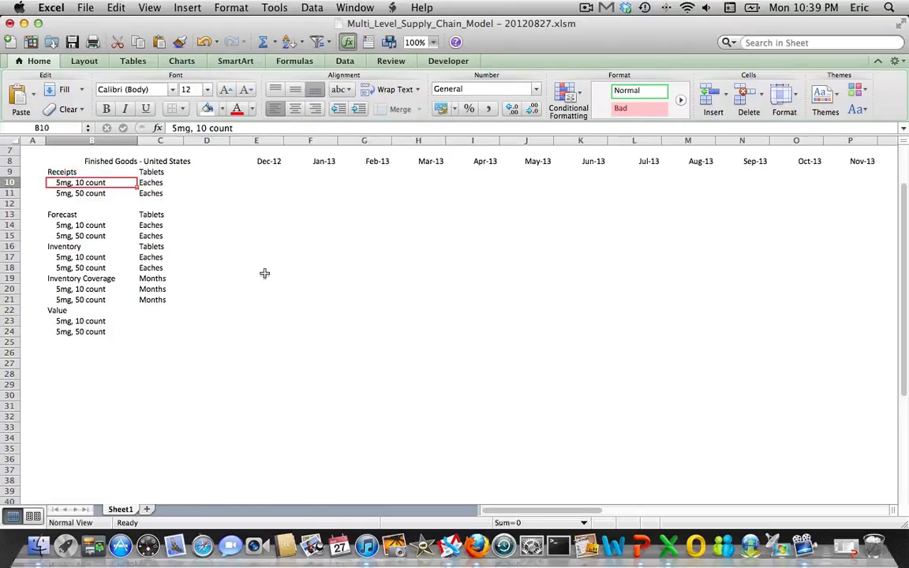
key(Down)
key(Down)
key(Down)
key(Down)
key(Down)
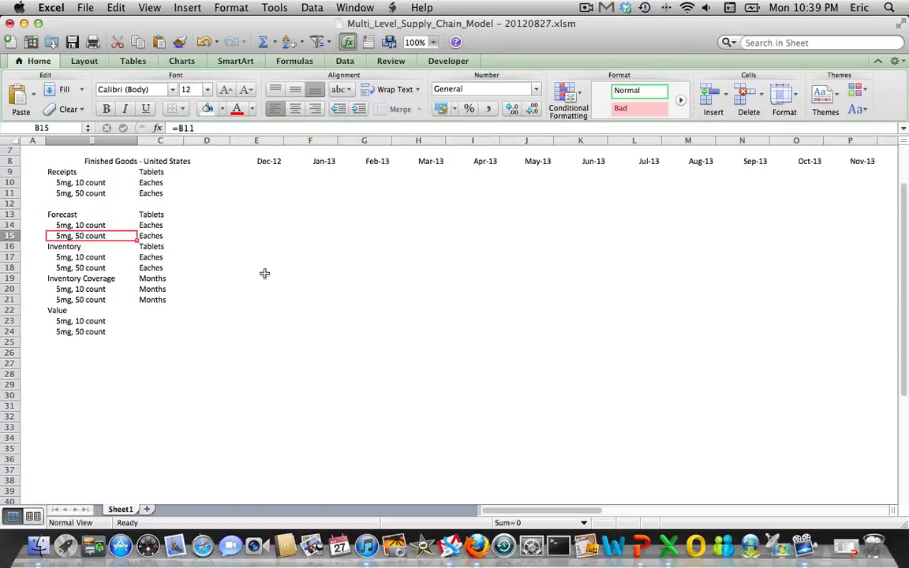
key(Up)
key(Up)
key(Down)
key(Down)
key(Down)
key(Down)
key(Down)
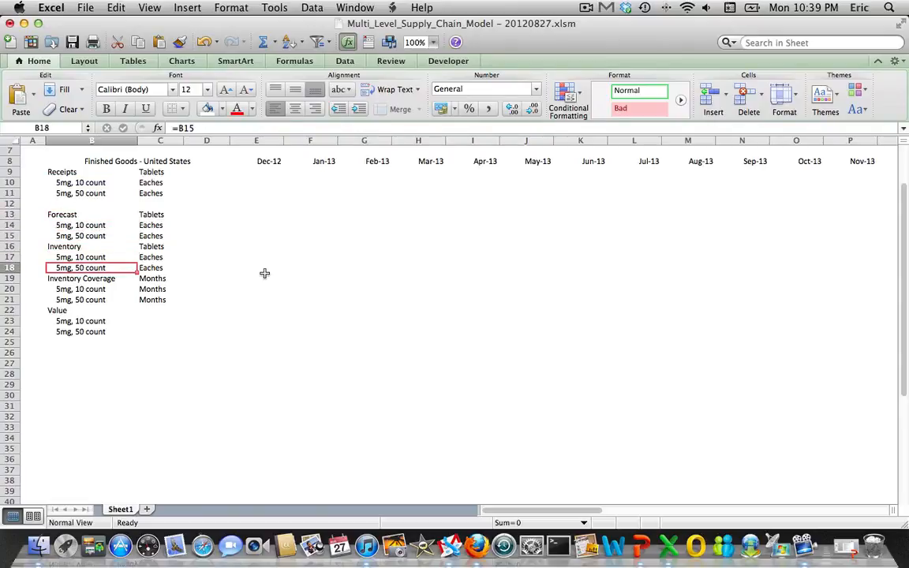
key(Down)
key(Down)
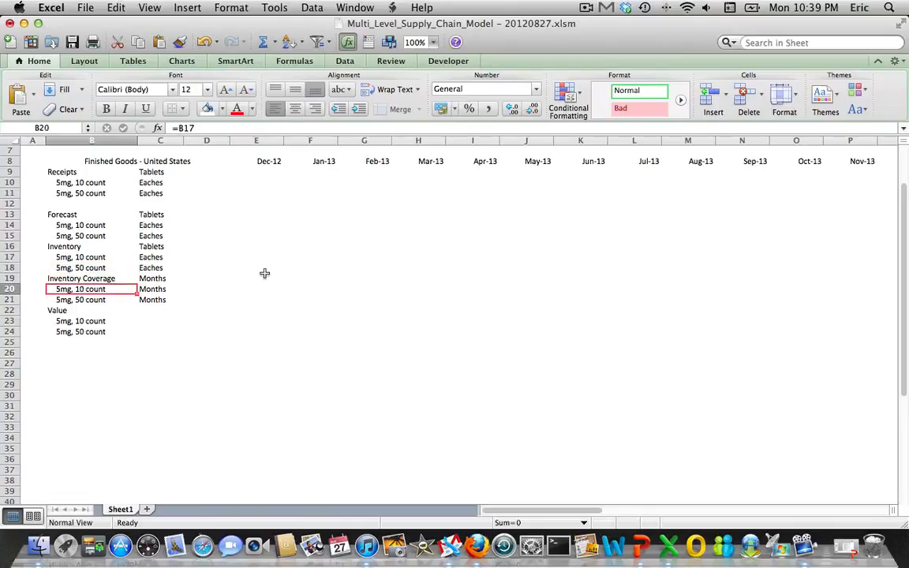
key(Down)
key(Down)
key(Down)
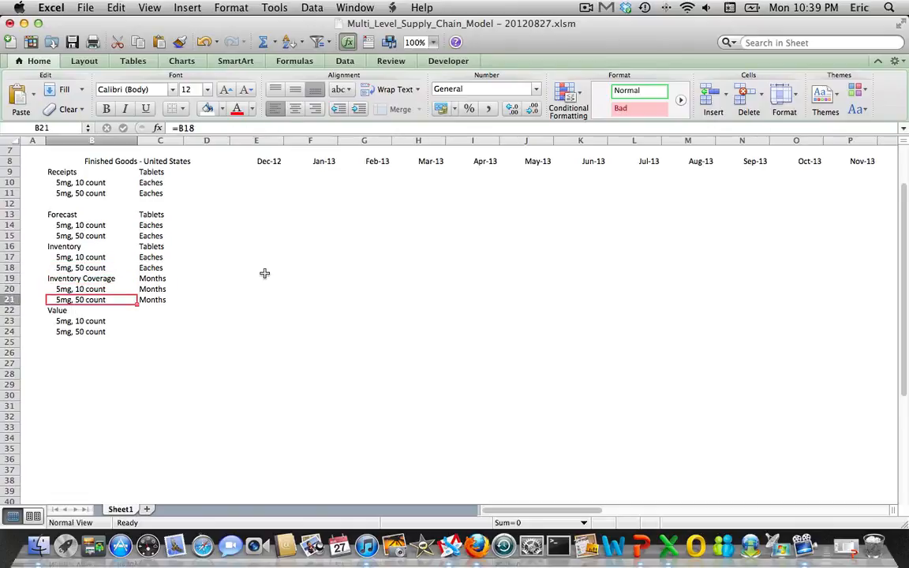
Enter the unit "USD" in C22, C23 and C24 for the Value rows.
key(Right)
key(Up)
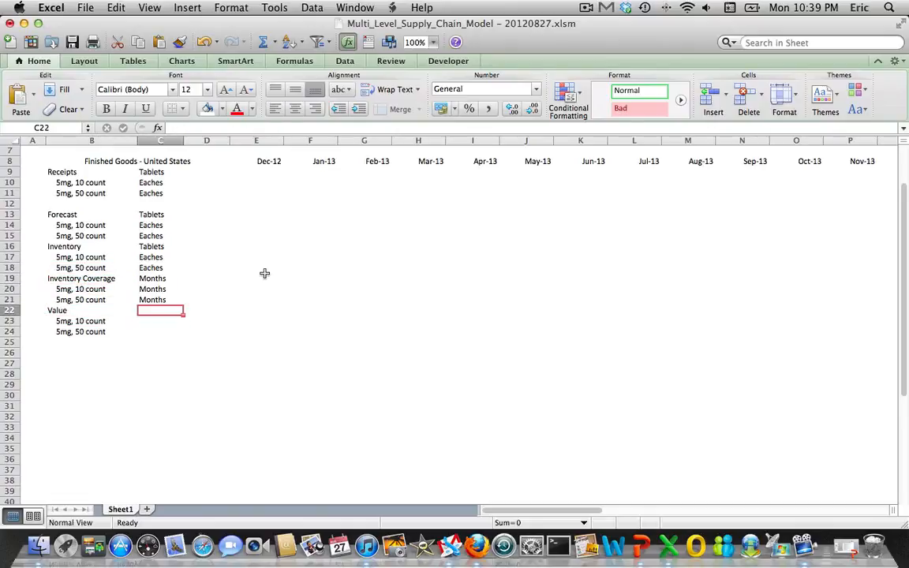
text(USD)
key(Return)
text(USD)
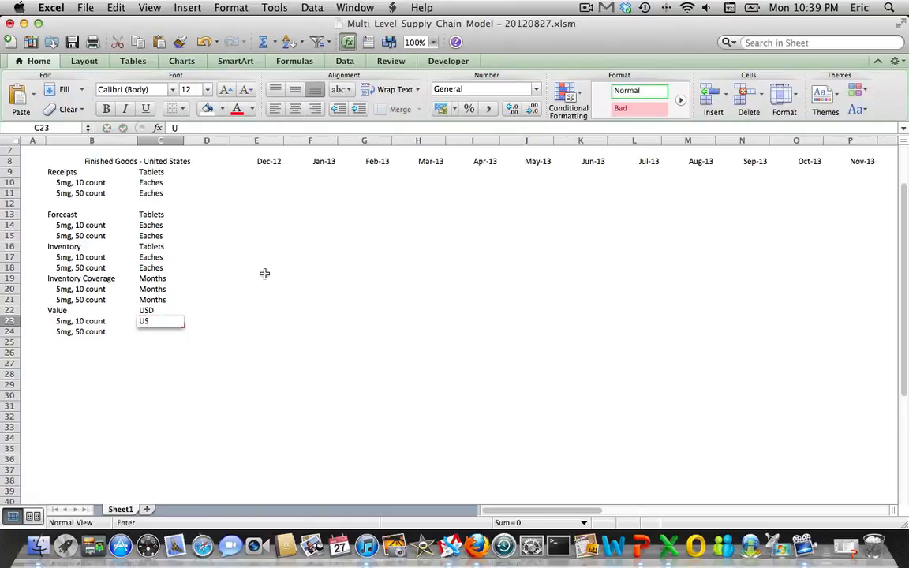
key(Return)
text(US)
key(Return)
key(Up)
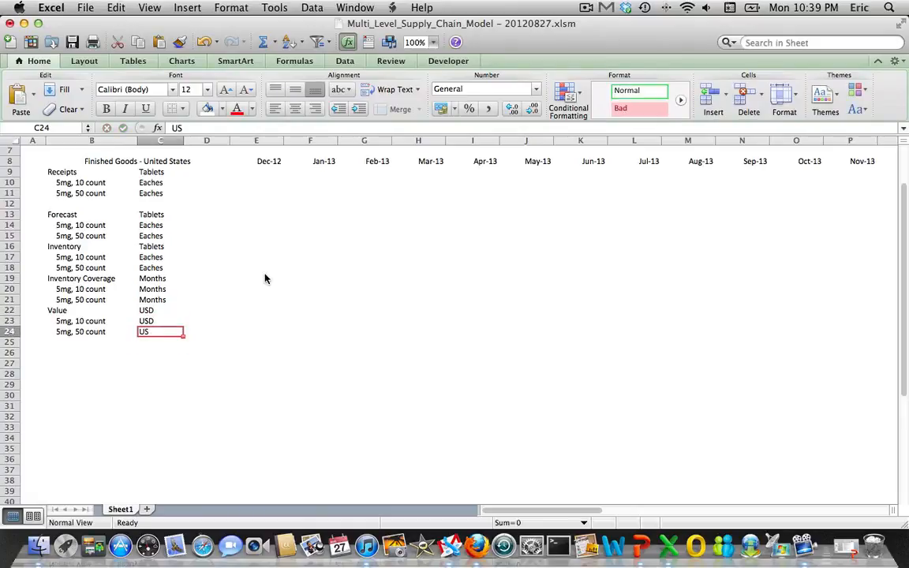
text(USD)
key(Return)
Delete the blank row 12 between the Receipts and Forecast sections and save the workbook.
key(Up)
key(Up)
key(Up)
key(Up)
key(Up)
key(Up)
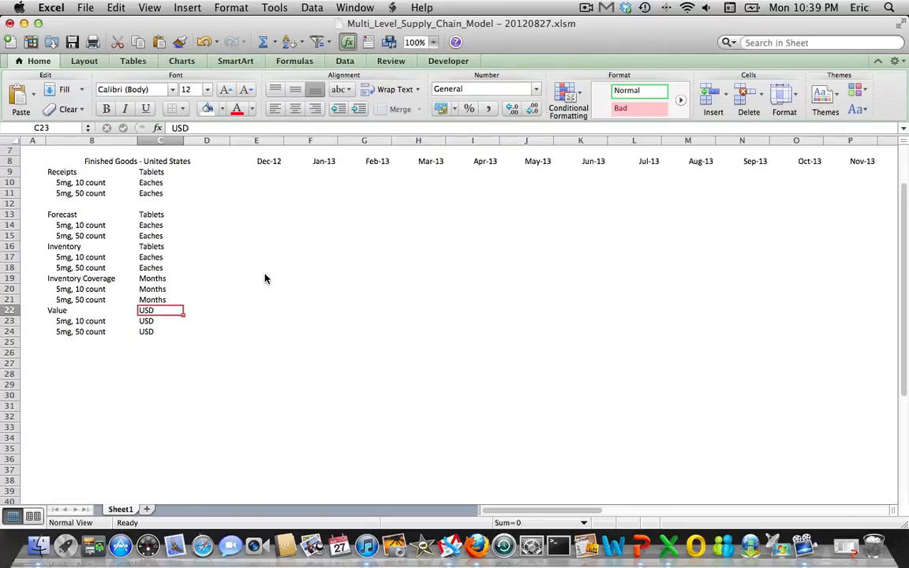
click(10, 204)
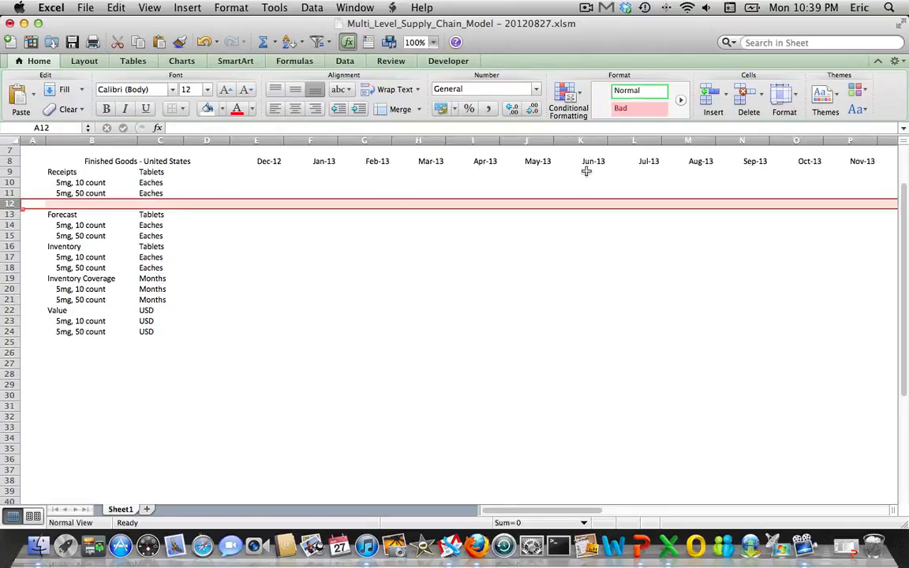
click(758, 93)
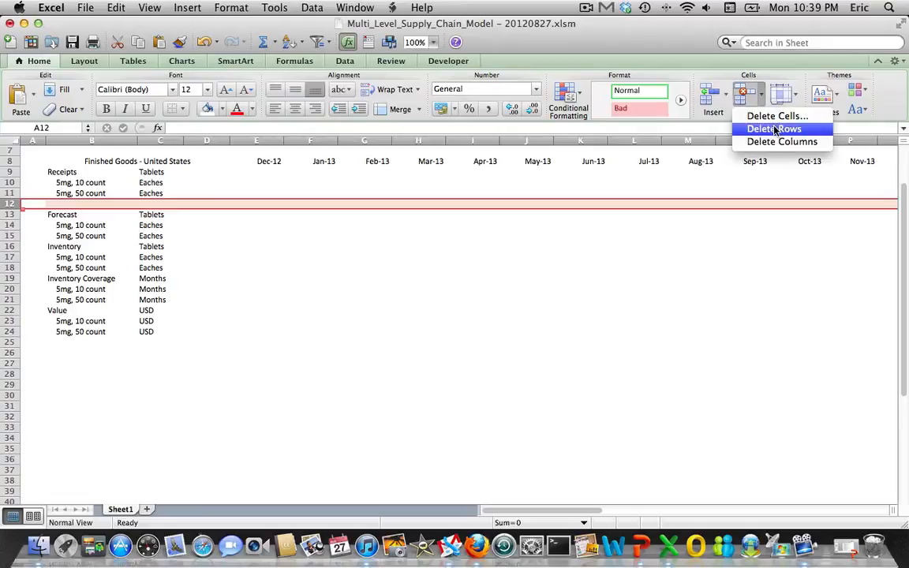
click(774, 129)
click(348, 298)
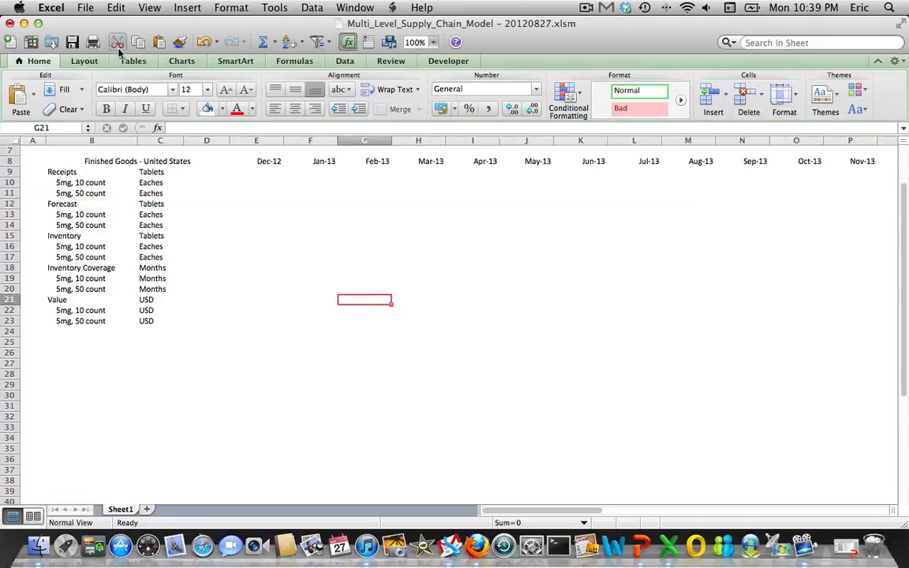
click(69, 45)
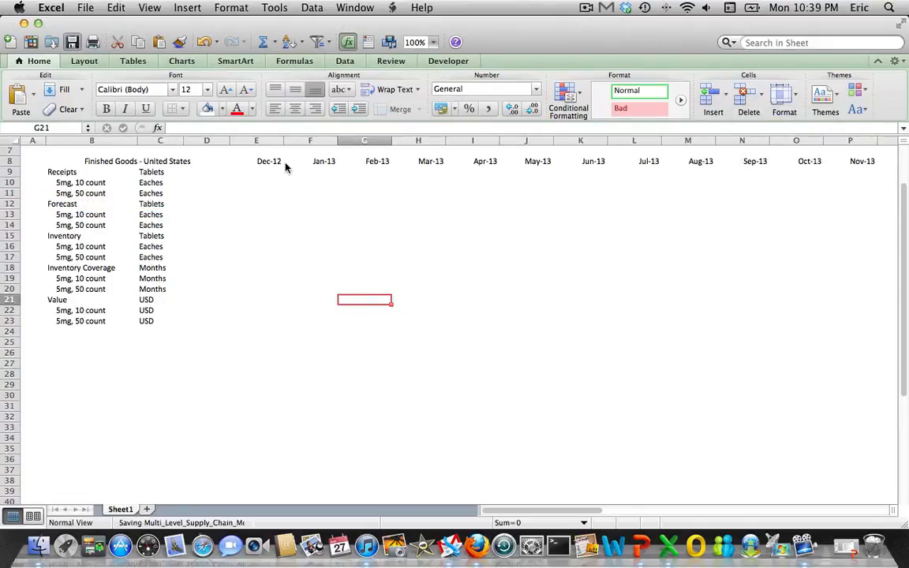
Insert a blank row above the Receipts heading at row 9.
click(293, 217)
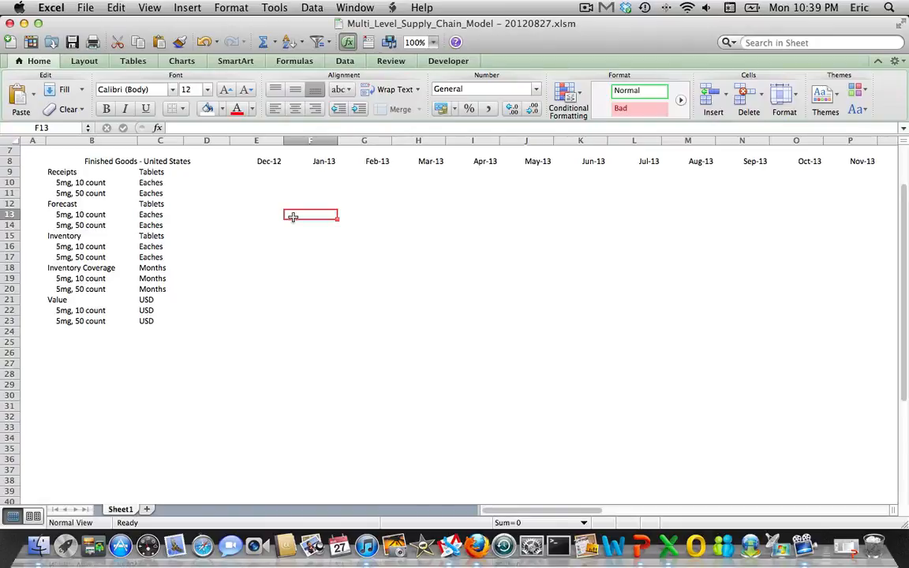
key(Left)
key(Left)
key(Left)
key(Left)
key(Left)
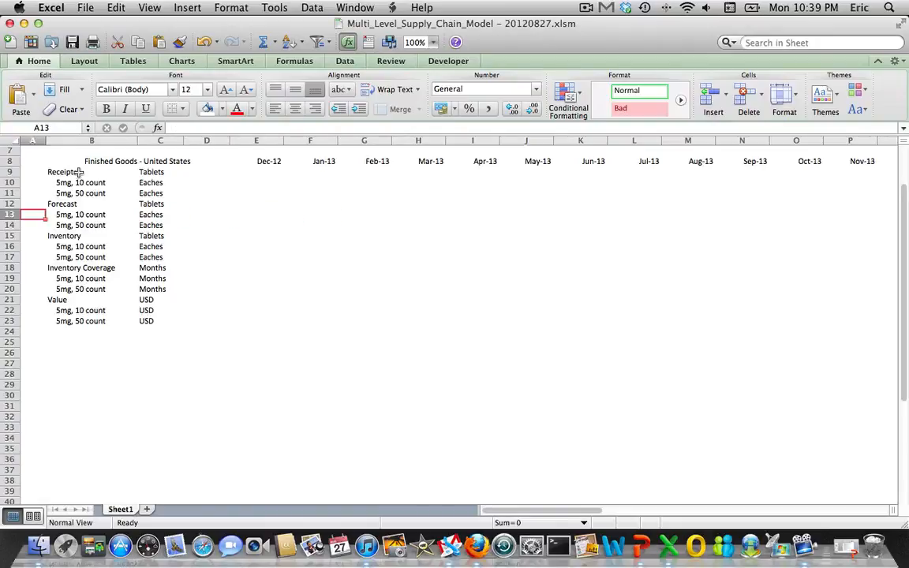
click(8, 172)
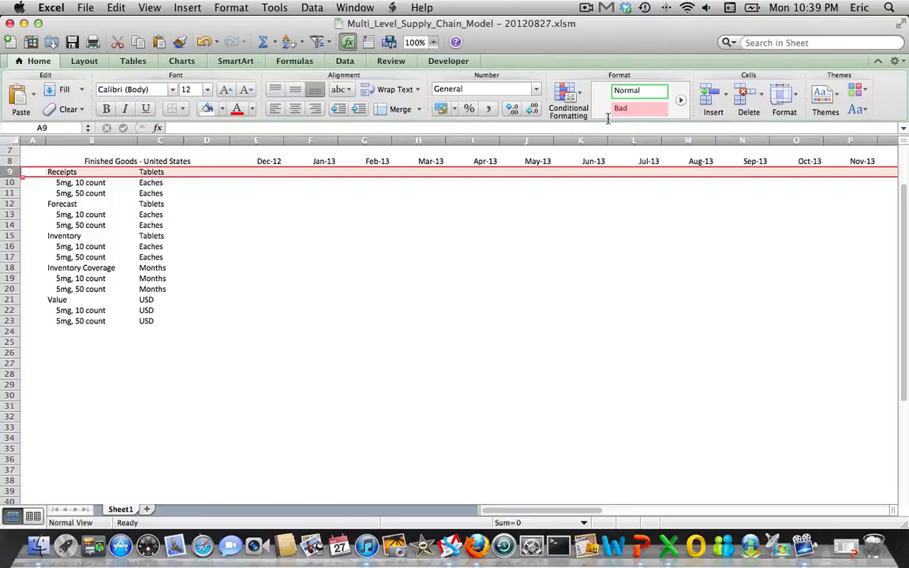
click(724, 93)
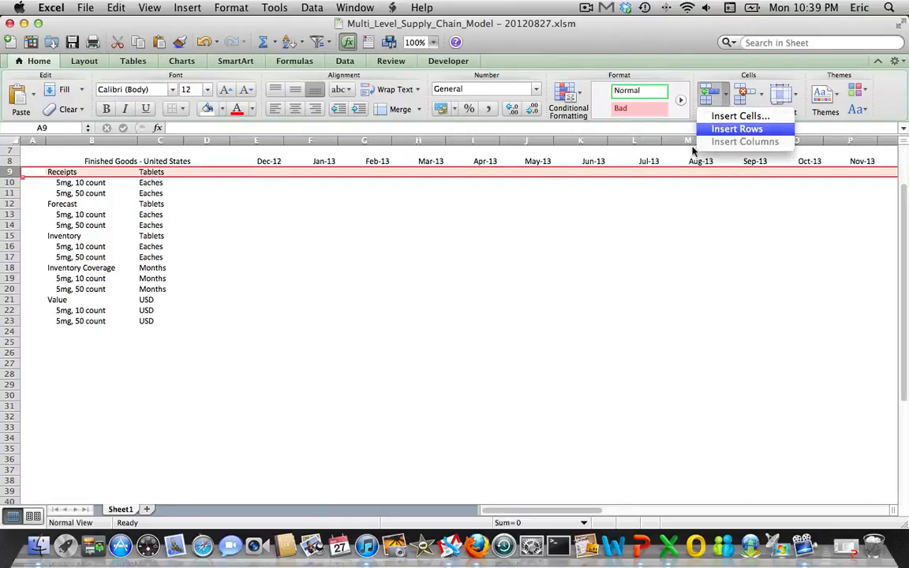
click(735, 128)
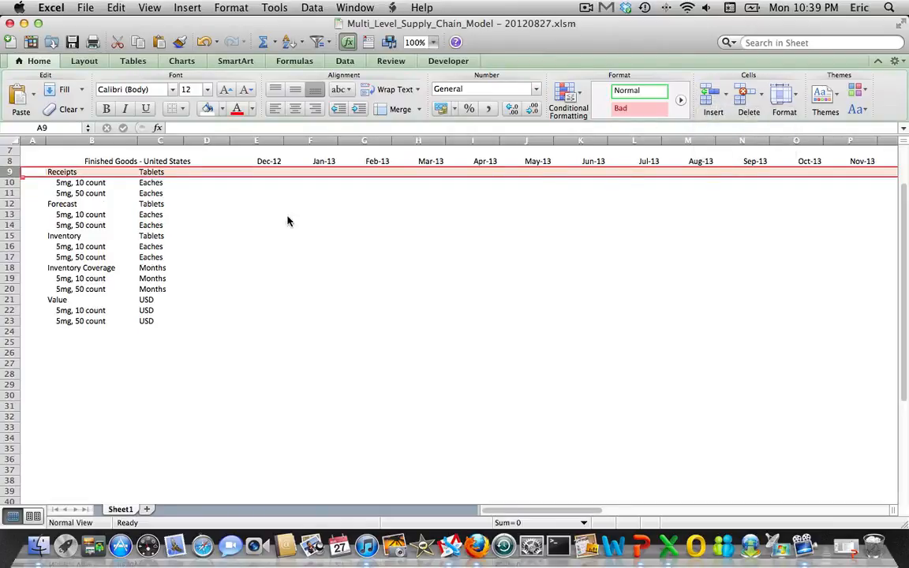
Insert a blank row above the Forecast heading at row 13.
click(8, 214)
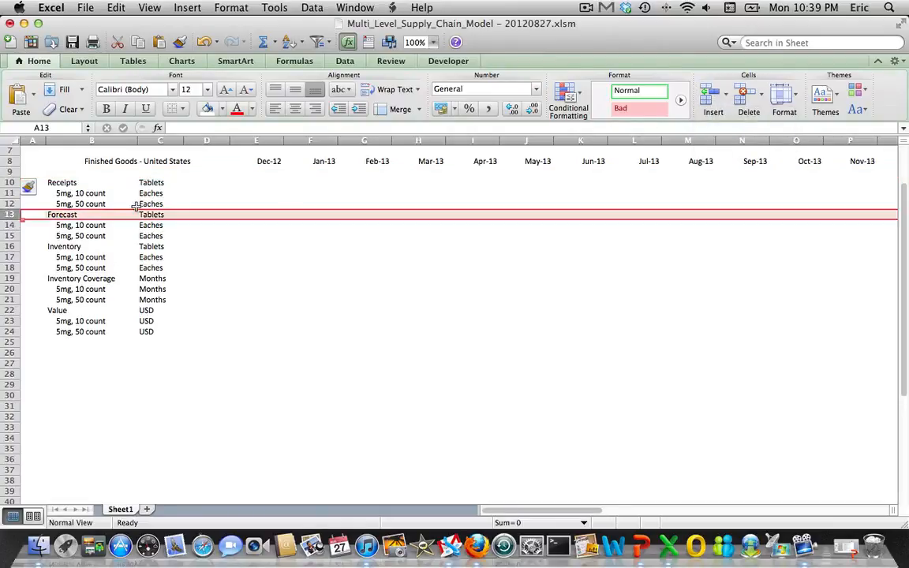
click(710, 101)
click(733, 129)
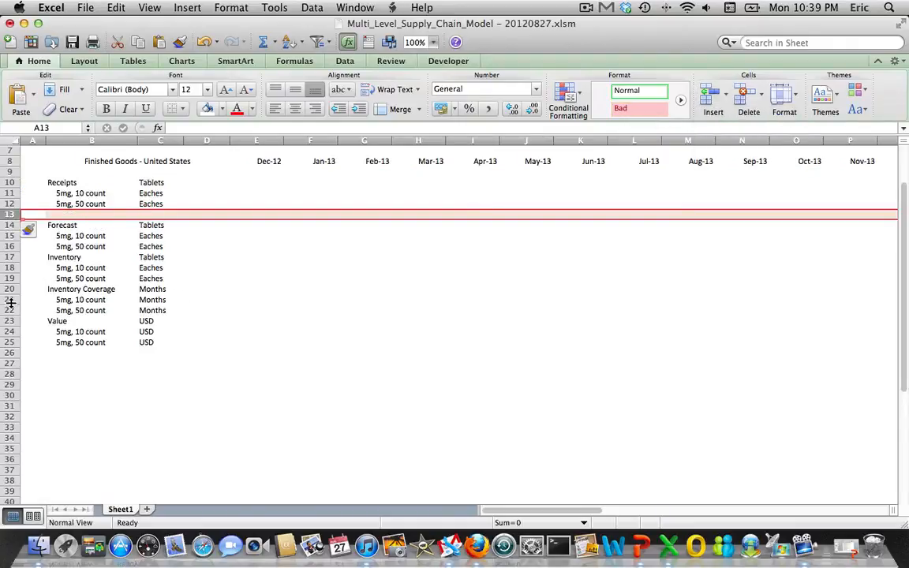
Insert a blank row above the Inventory heading at row 17.
click(9, 257)
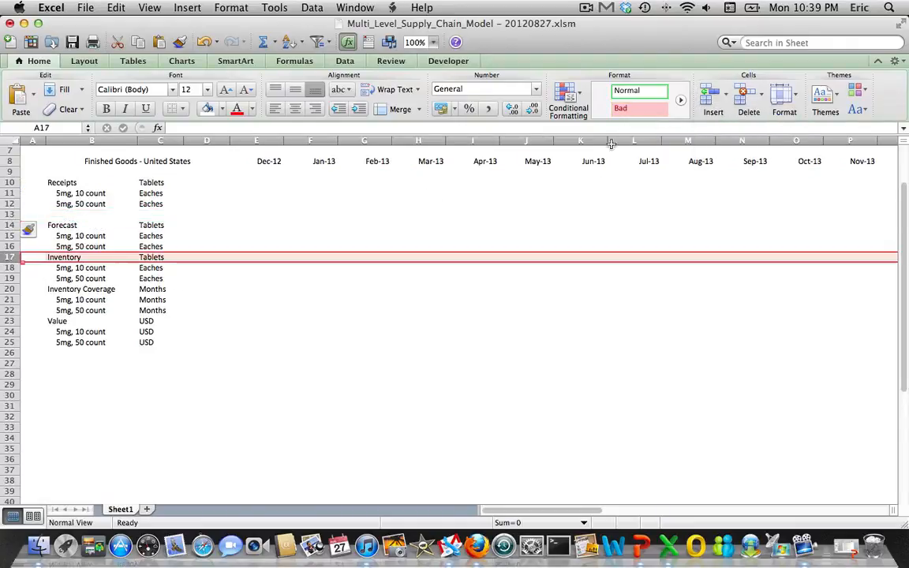
click(710, 99)
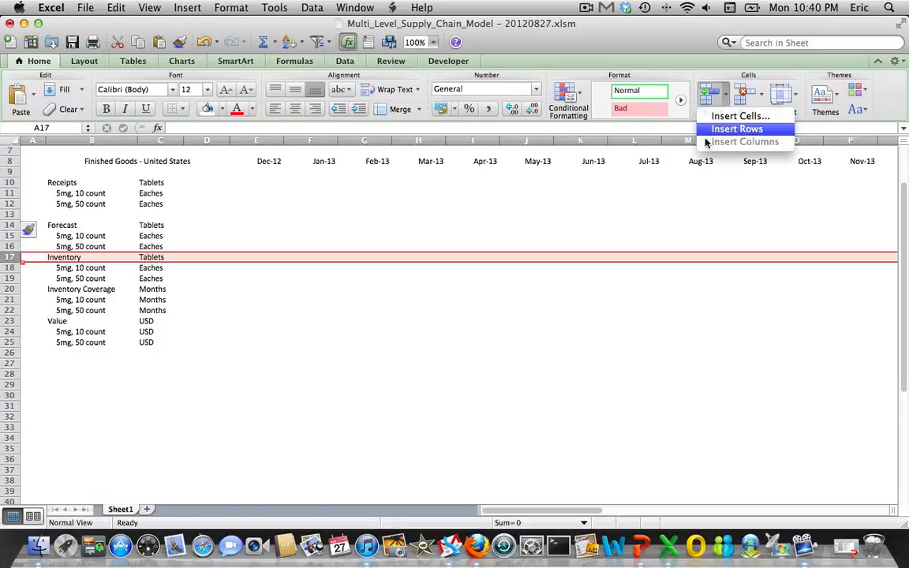
click(733, 129)
Insert a blank row above the Inventory Coverage heading at row 21.
click(9, 299)
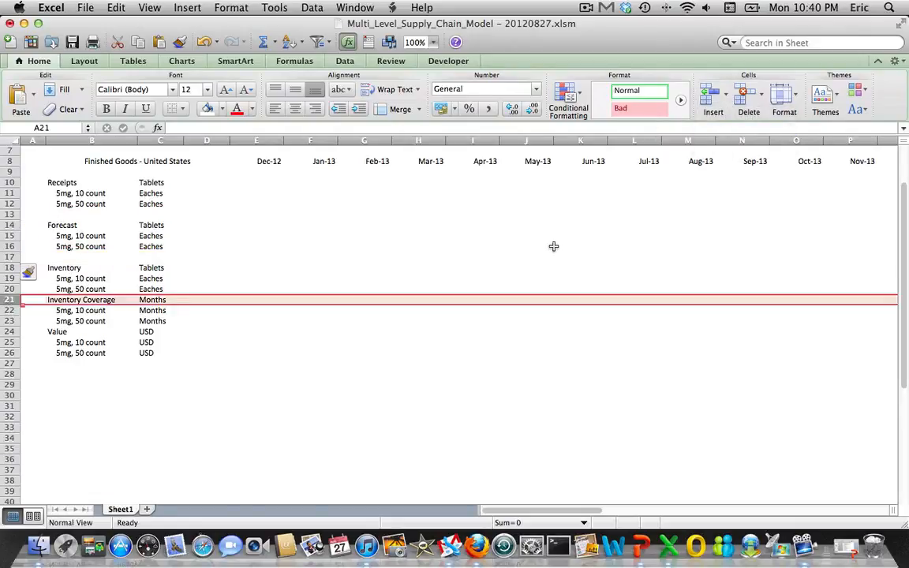
click(710, 97)
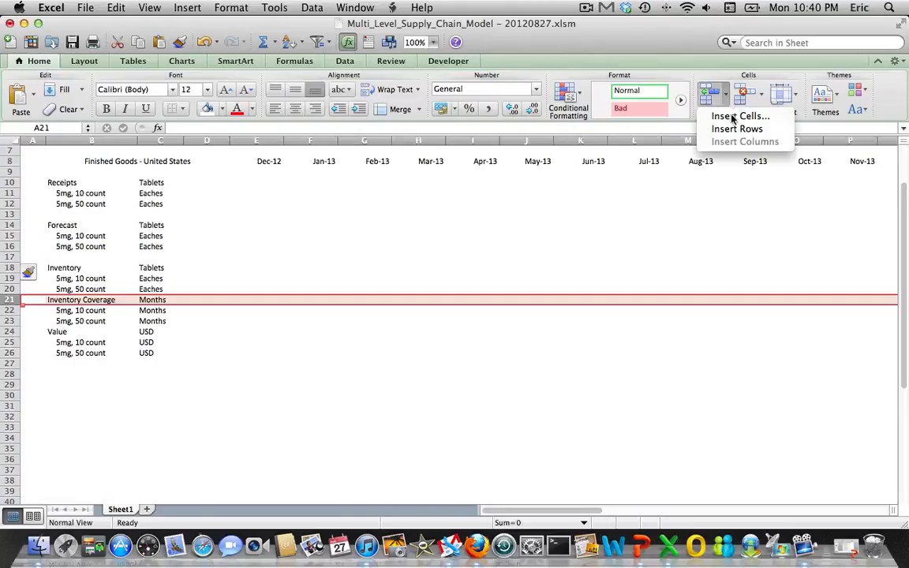
click(739, 129)
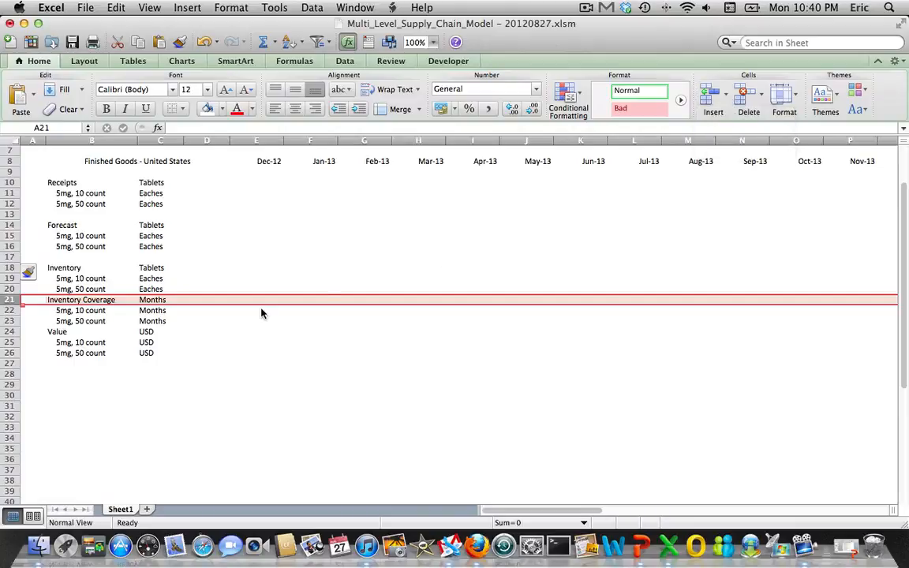
Insert a blank row above the Value heading at row 25.
click(9, 342)
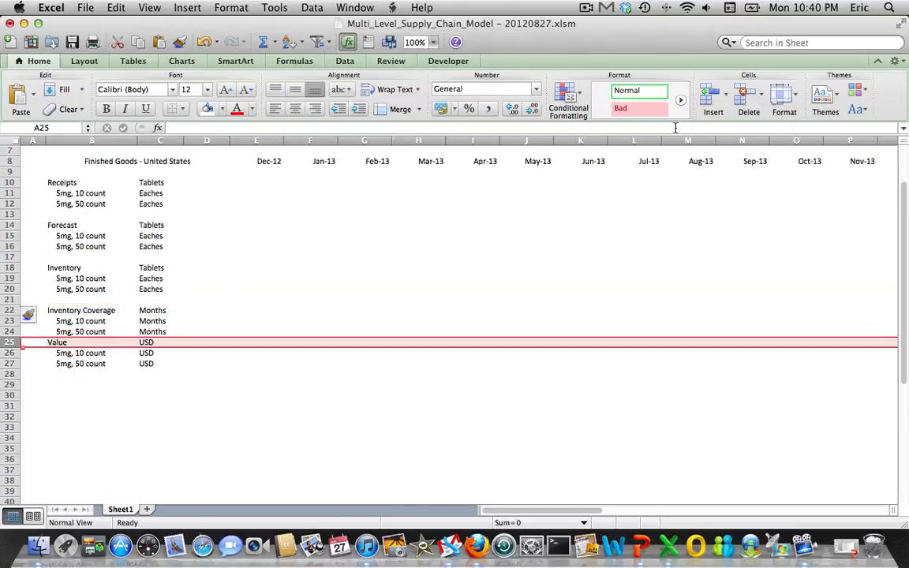
click(722, 94)
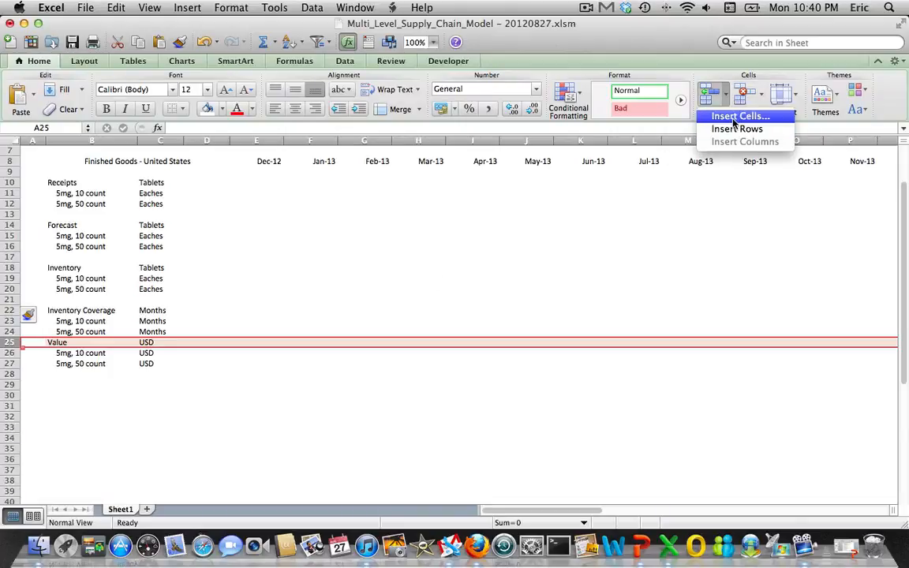
click(738, 130)
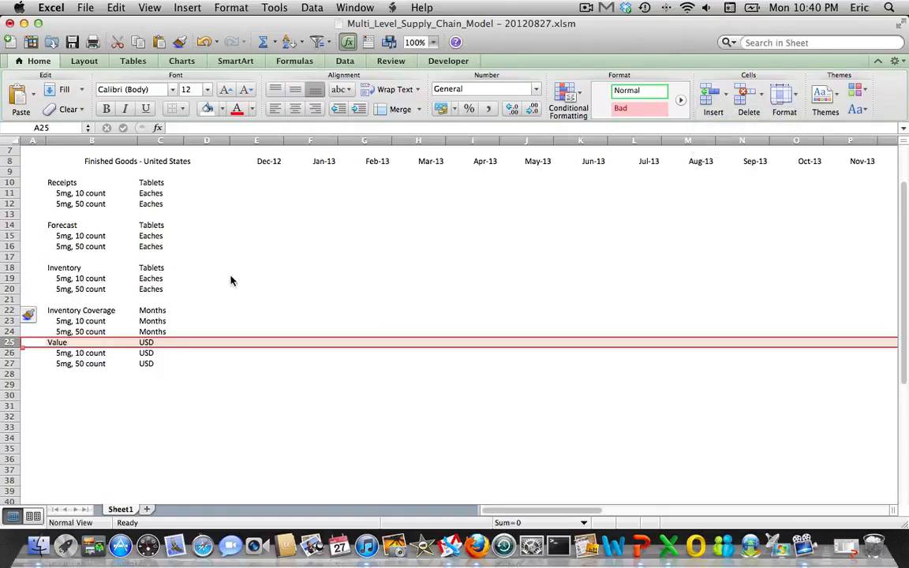
Fill the blank cell B9 with a copy of the left-aligned "Receipts" heading from B10.
click(67, 175)
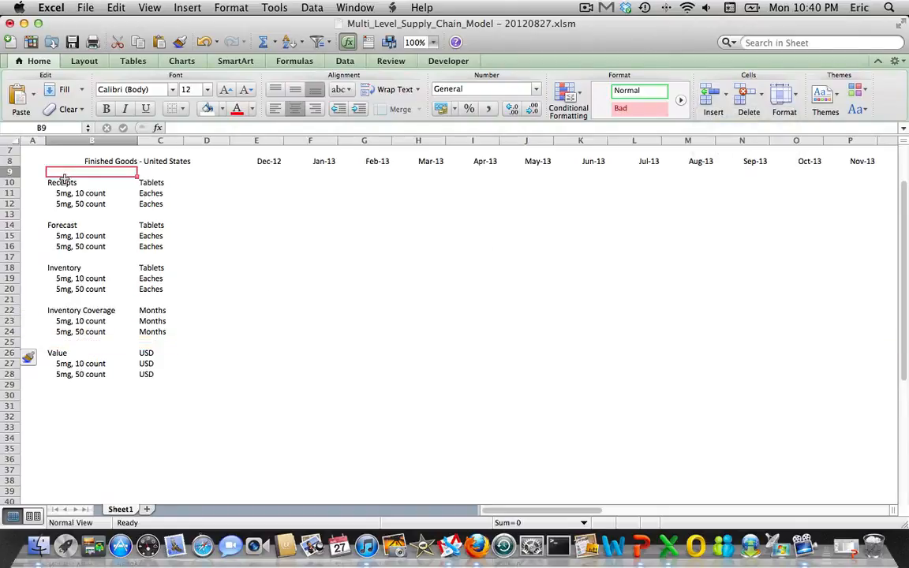
text(Receip)
click(65, 182)
key(Tab)
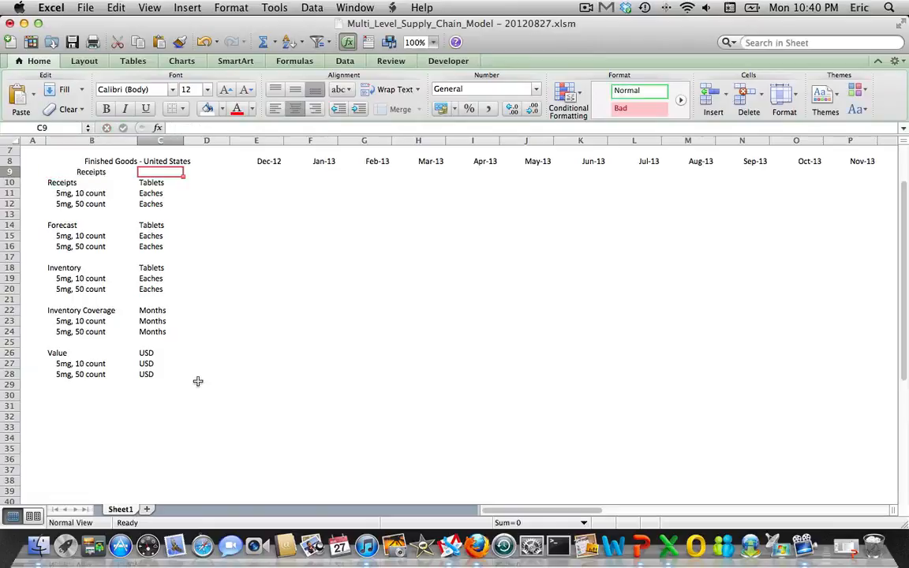
key(Return)
key(super+c)
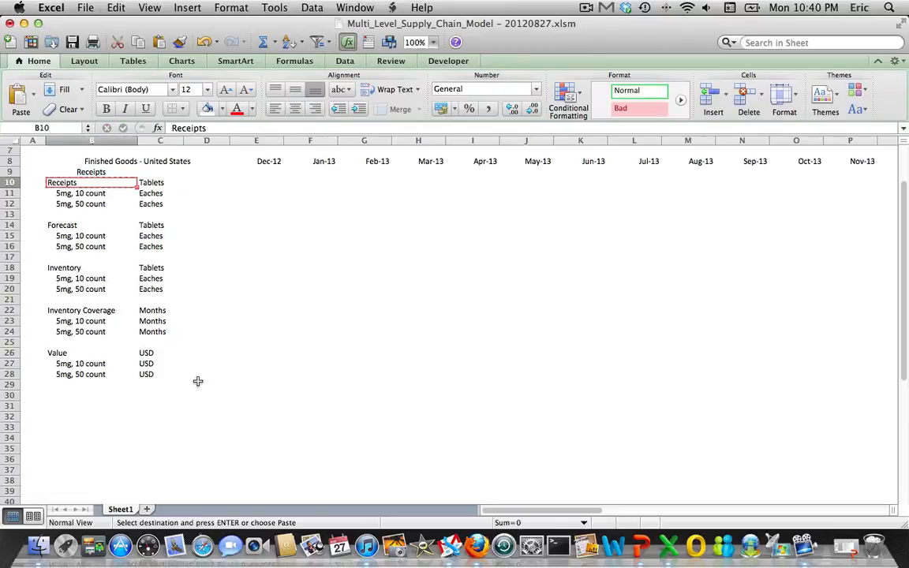
key(Up)
key(super+v)
Copy the "Forecast" heading from B14 into the blank cell B13 above it.
key(Down)
key(Down)
key(Down)
key(Down)
key(Down)
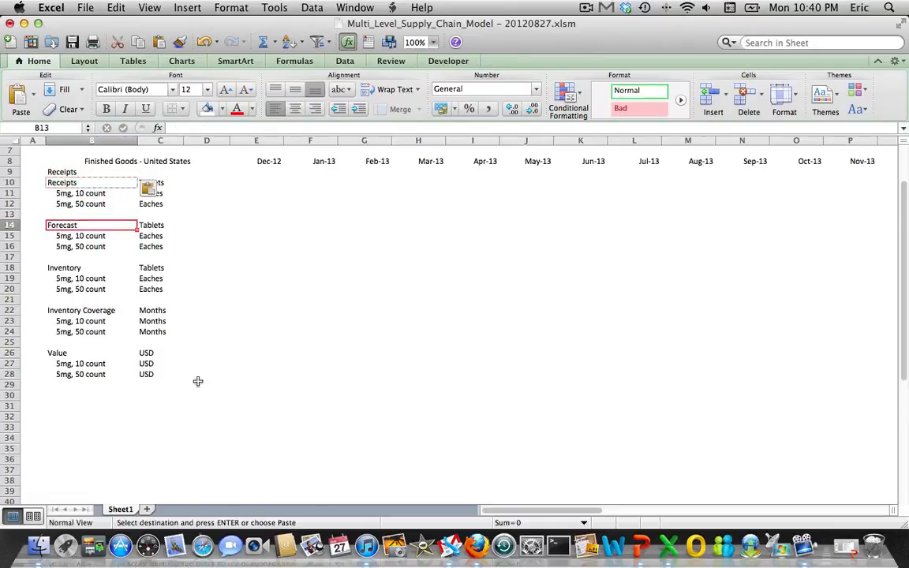
key(super+c)
key(Up)
key(super+v)
Copy the "Inventory" heading from B18 into the blank cell B17 above it.
key(Down)
key(Down)
key(Down)
key(Down)
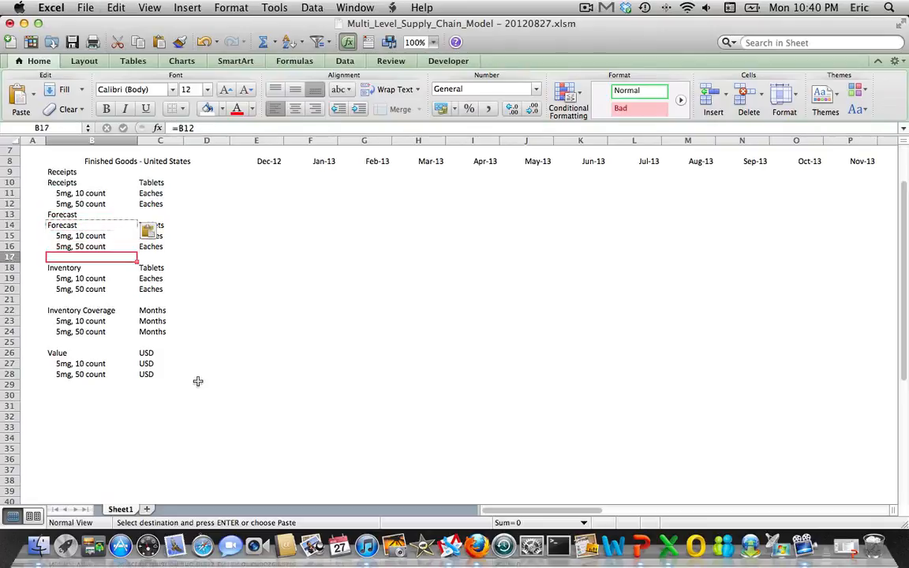
key(Down)
key(super+c)
key(Up)
key(super+v)
Copy the "Inventory Coverage" heading from B22 into the blank cell B21 above it.
key(Down)
key(Down)
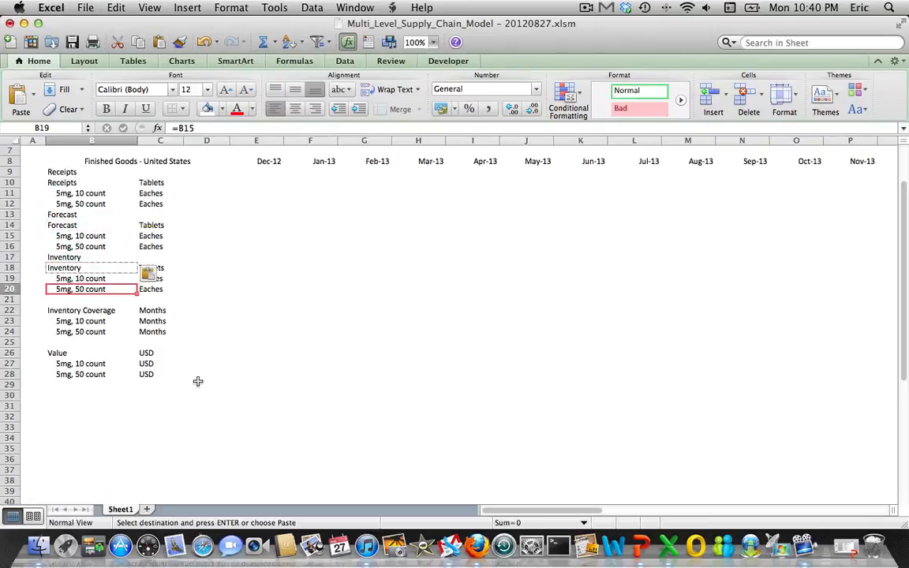
key(Down)
key(Down)
key(Down)
key(super+c)
key(Up)
key(super+v)
Copy the "Value" heading from B26 into the blank cell B25 above it.
key(Down)
key(Down)
key(Down)
key(Down)
key(Down)
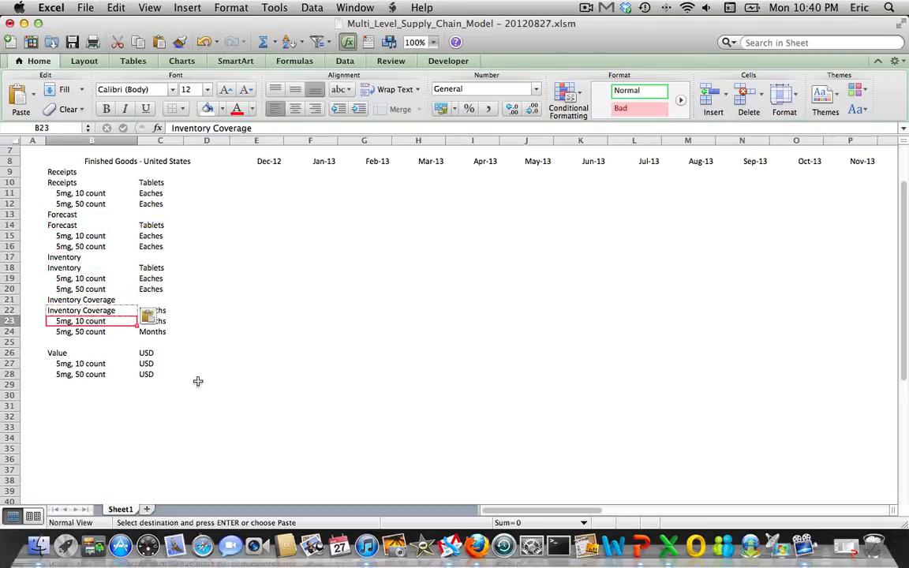
key(super+c)
key(Up)
key(super+v)
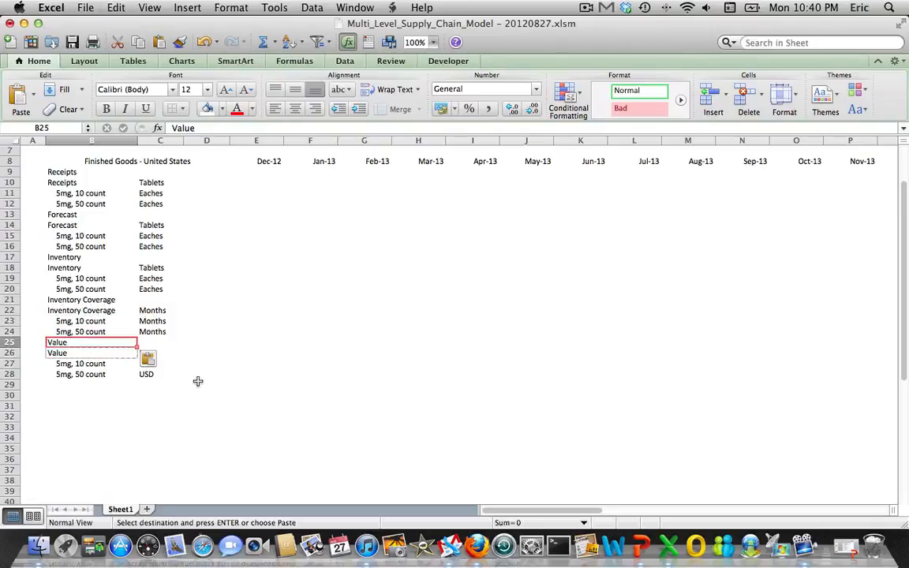
Copy the unit "USD" from C26 into C25 beside the added Value heading.
key(Right)
key(Right)
key(Down)
key(Left)
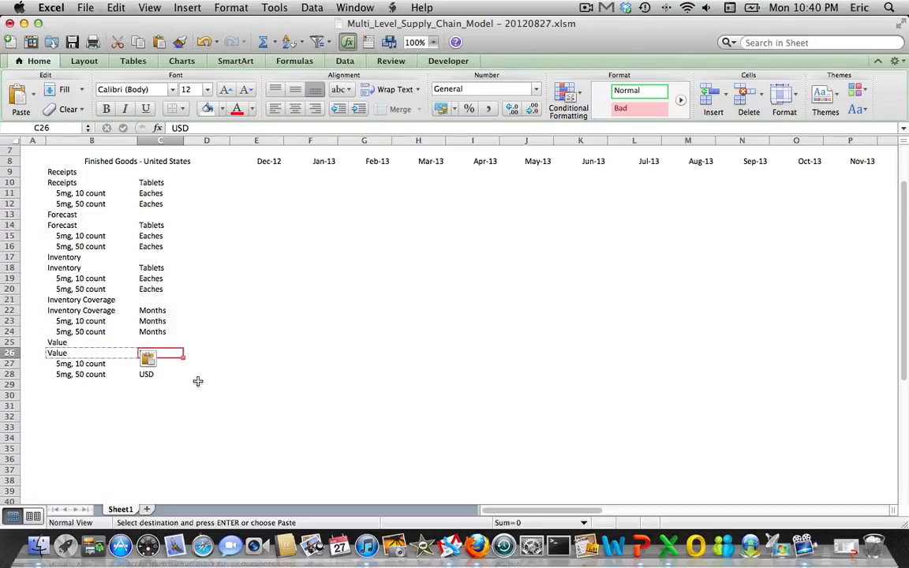
key(super+c)
key(Down)
key(super+v)
key(Up)
key(Up)
key(super+v)
Copy the unit "Months" from C22 into C21 beside the added Inventory Coverage heading.
key(Up)
key(Up)
key(Up)
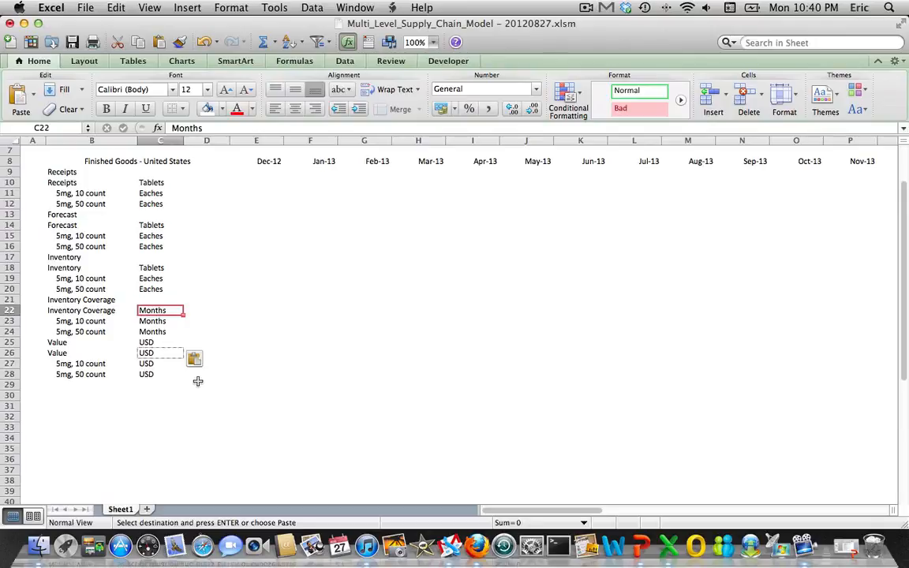
key(super+c)
key(Up)
key(super+v)
Copy the unit "Tablets" from C18 into C17 beside the added Inventory heading.
key(Up)
key(Up)
key(Up)
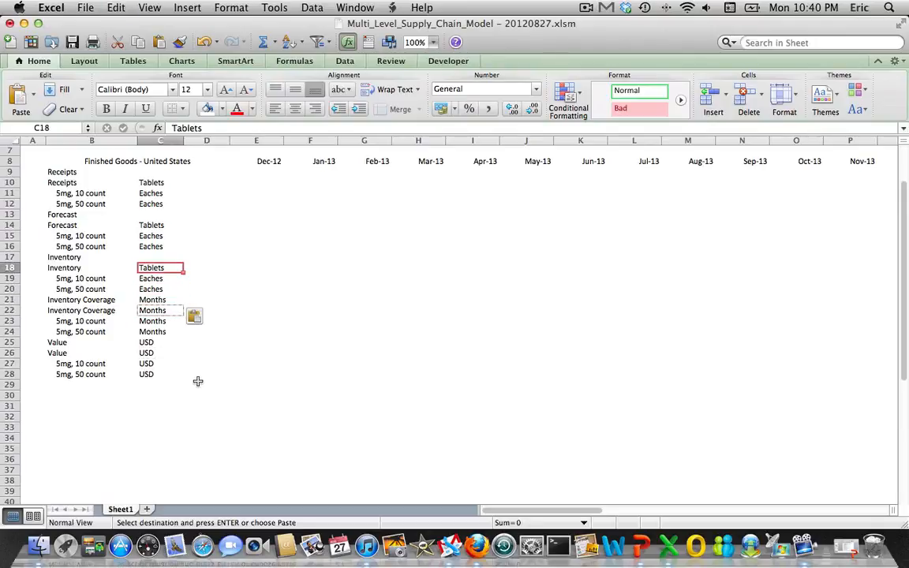
key(super+c)
key(Up)
key(super+v)
Copy the unit "Tablets" from C14 into C13 beside the added Forecast heading.
key(Up)
key(Up)
key(Up)
key(super+c)
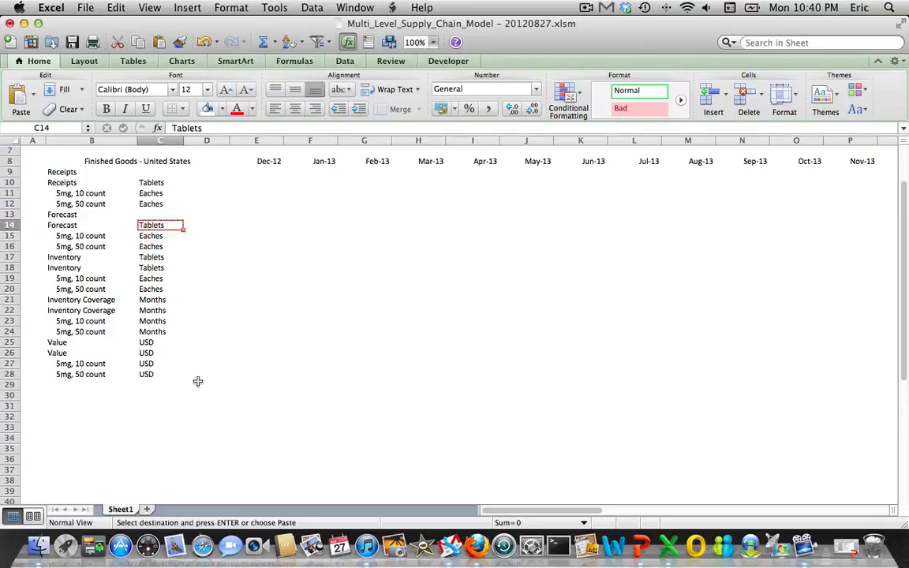
key(Up)
key(super+v)
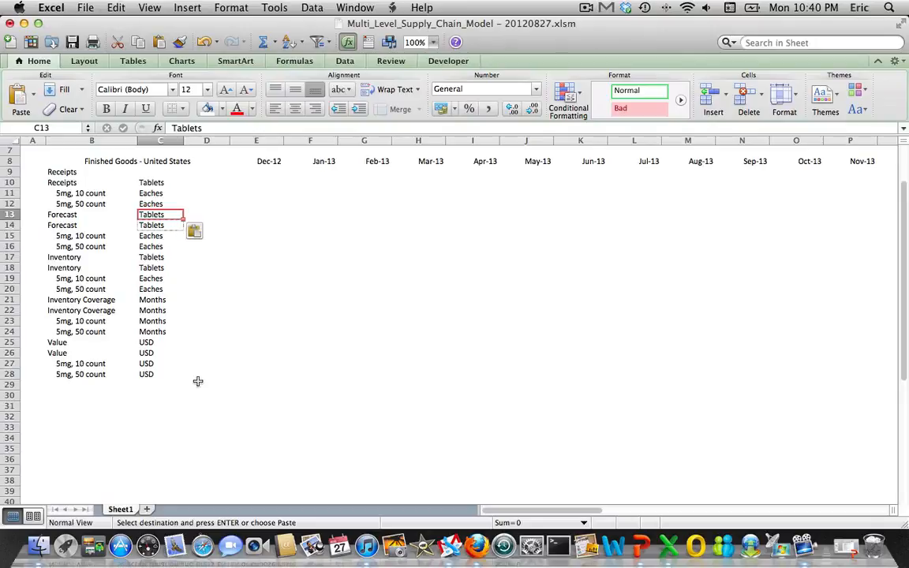
Enter the unit "Kg" in C9 beside the first Receipts heading and left-align it.
key(Up)
key(Up)
key(Up)
key(Up)
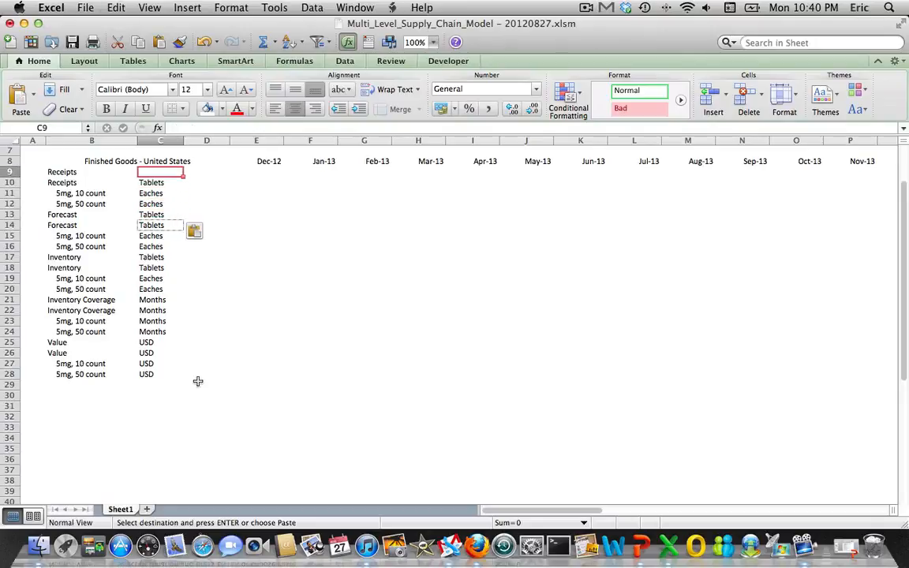
text(Kg)
key(Return)
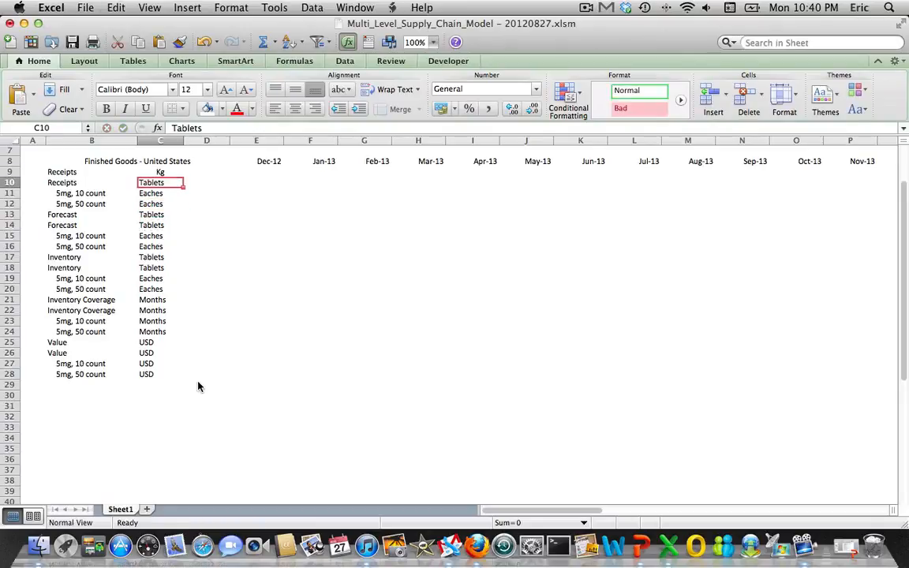
key(Up)
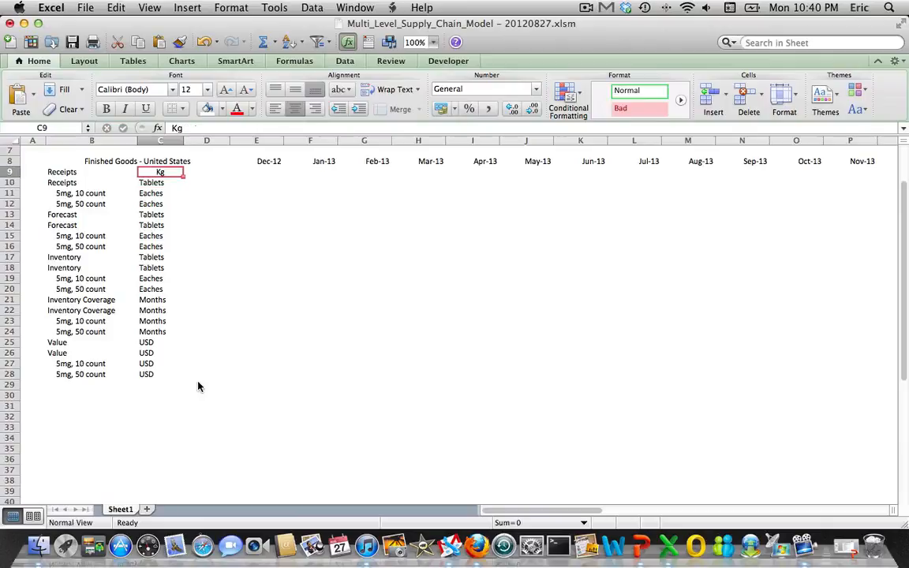
click(275, 110)
Copy the unit "Kg" from C9 into C13 and C17 for the upper Forecast and Inventory rows.
key(super+c)
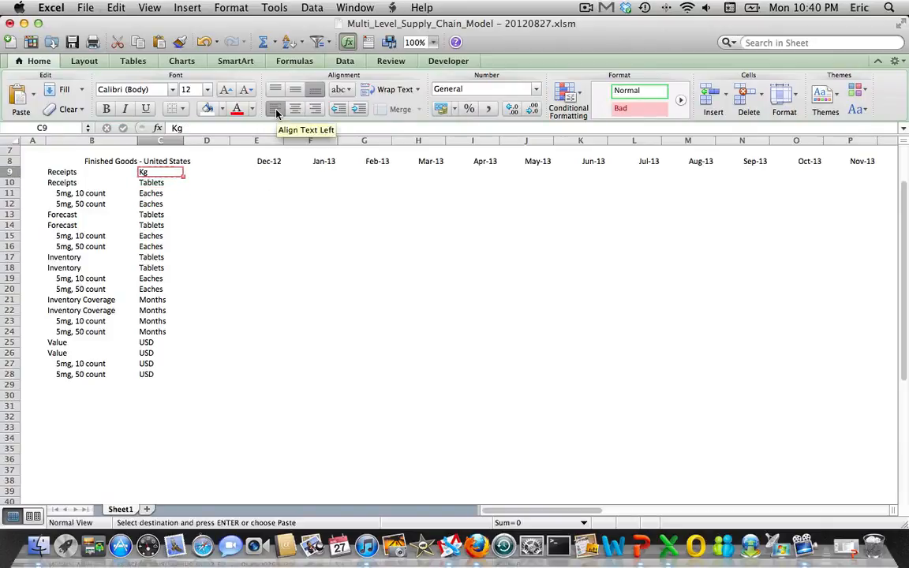
key(Down)
key(Down)
key(Down)
key(Down)
key(super+v)
key(Down)
key(Down)
key(Down)
key(Down)
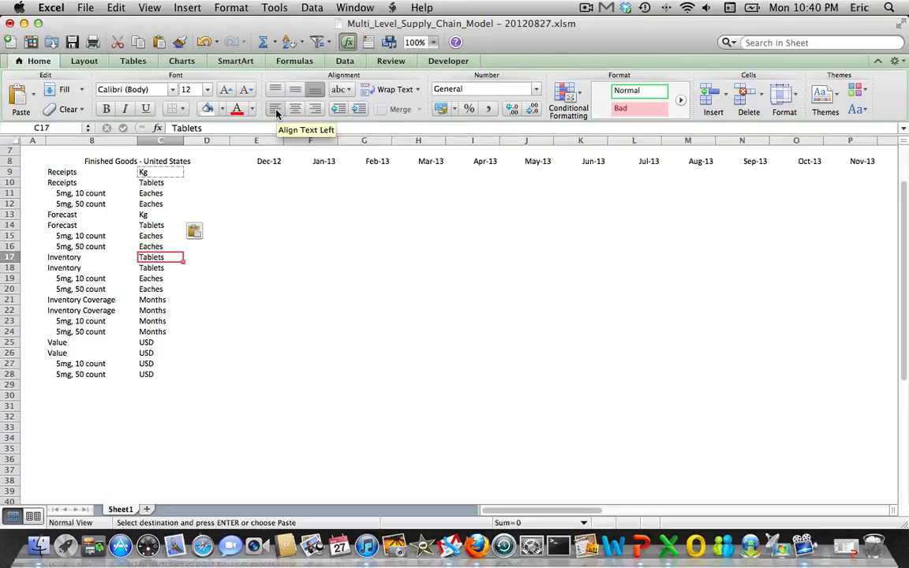
key(super+v)
key(Down)
key(Down)
key(Down)
key(Down)
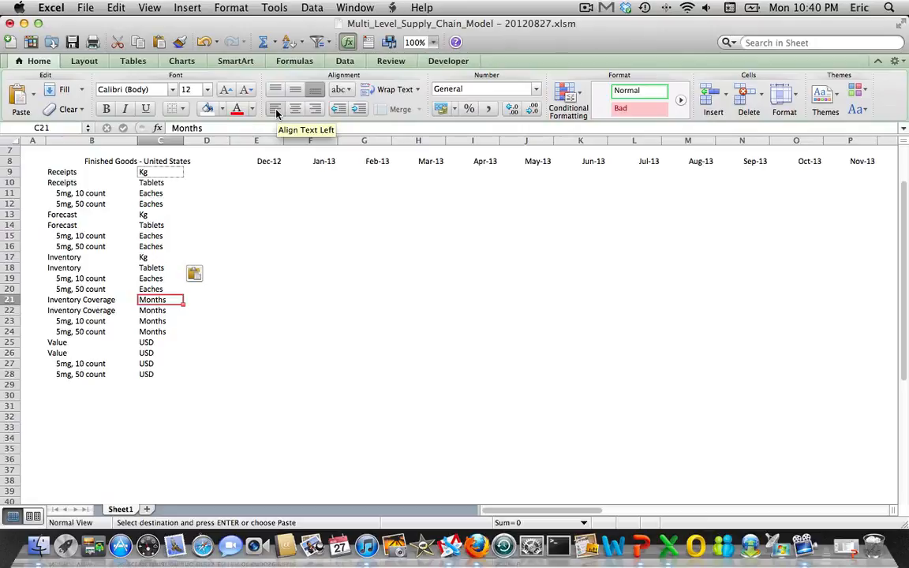
key(Up)
key(Up)
key(Up)
key(Up)
key(Up)
key(Up)
key(Up)
key(Up)
key(Up)
key(Up)
key(Up)
key(Up)
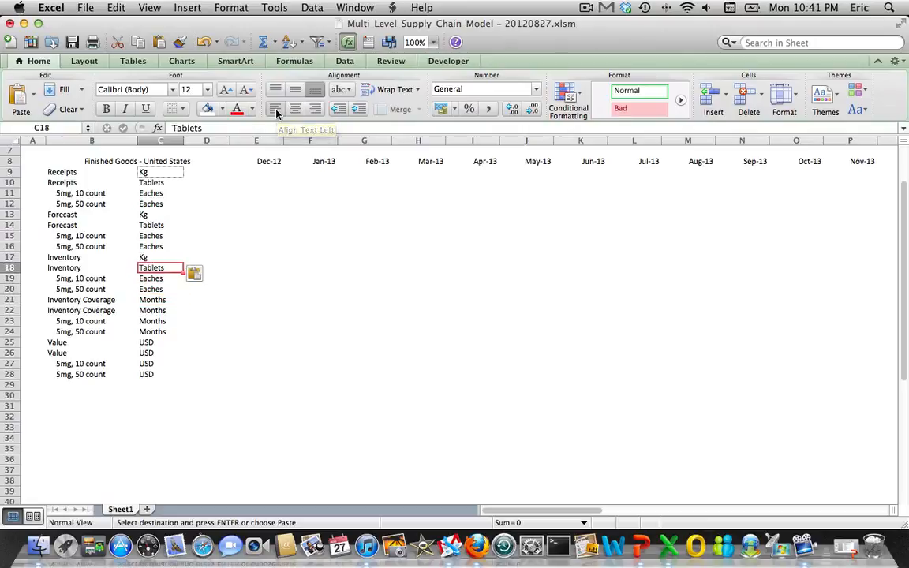
key(Up)
key(Right)
key(Right)
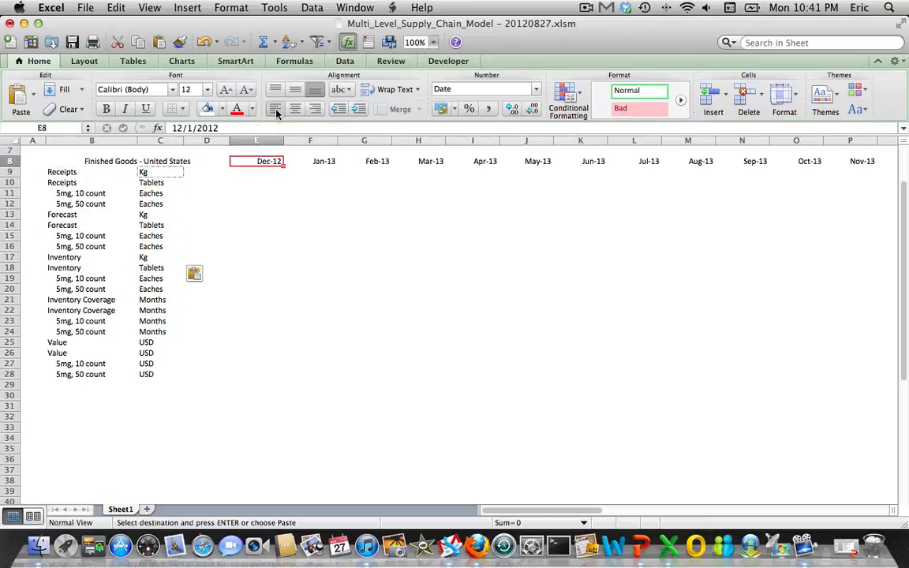
key(Left)
key(Left)
key(Right)
key(Down)
key(Left)
key(Left)
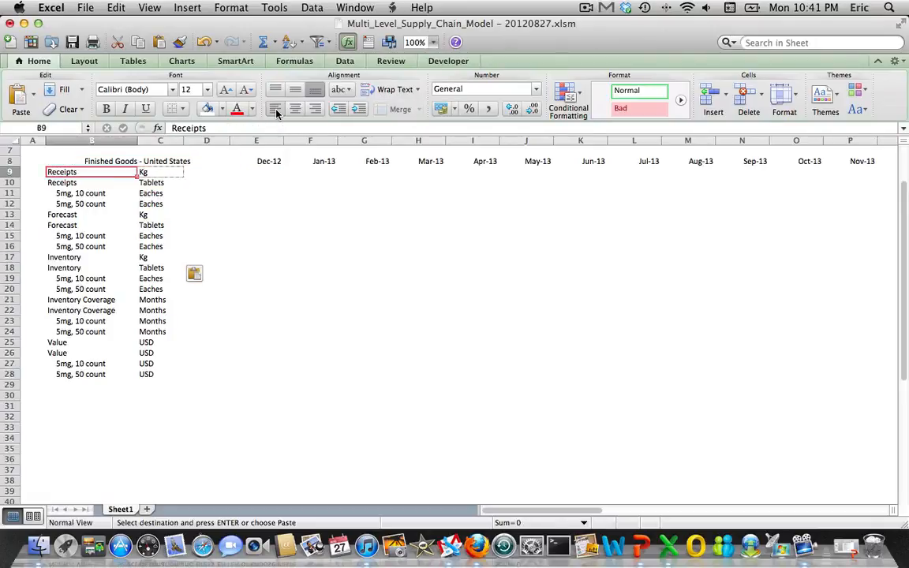
Fill the header row B8:AO8 with dark blue and apply all borders to its cells.
key(Up)
key(Left)
key(Right)
key(shift+Right)
key(shift+Right)
key(shift+Right)
key(shift+Right)
key(shift+Right)
key(shift+Right)
key(shift+Right)
key(shift+Right)
key(shift+Right)
key(shift+Right)
key(shift+Right)
key(shift+Right)
key(shift+Right)
key(shift+Right)
key(shift+Right)
key(shift+Right)
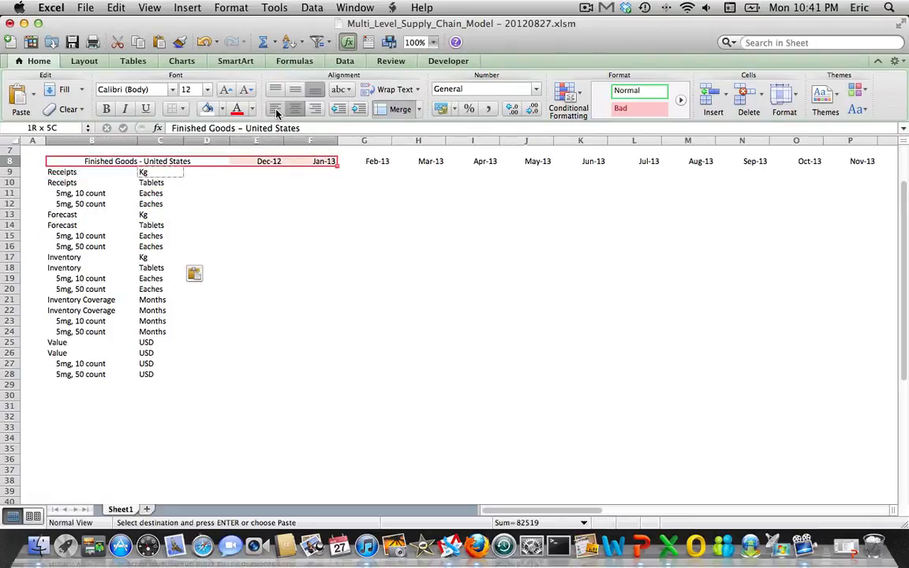
key(shift+Right)
key(shift+Right)
key(shift+Right)
key(shift+Right)
key(shift+Right)
key(shift+Right)
key(shift+Right)
key(shift+Right)
key(shift+Right)
key(shift+Right)
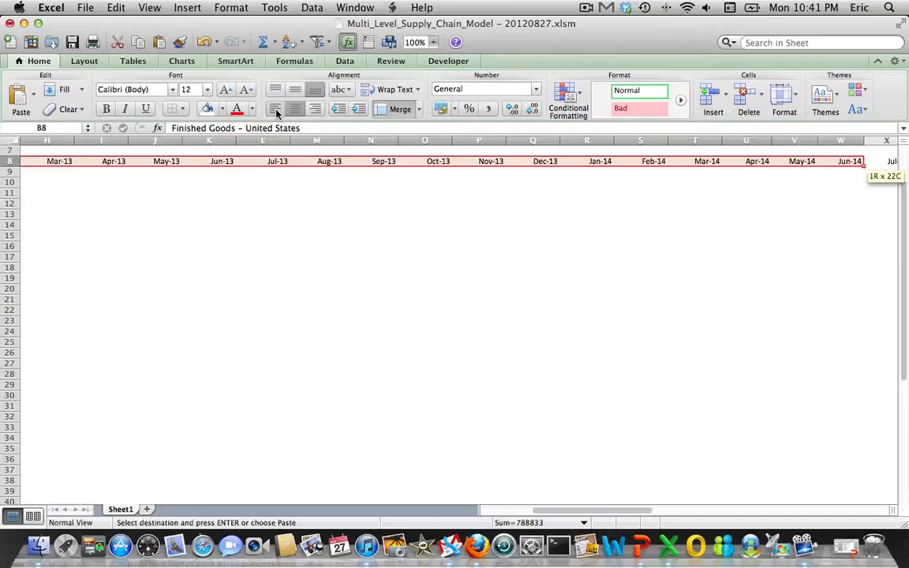
key(shift+Right)
key(shift+Right)
key(shift+Right)
key(shift+Right)
key(shift+Right)
key(shift+Right)
key(shift+Right)
key(shift+Right)
key(shift+Right)
key(shift+Right)
key(shift+Right)
key(shift+Right)
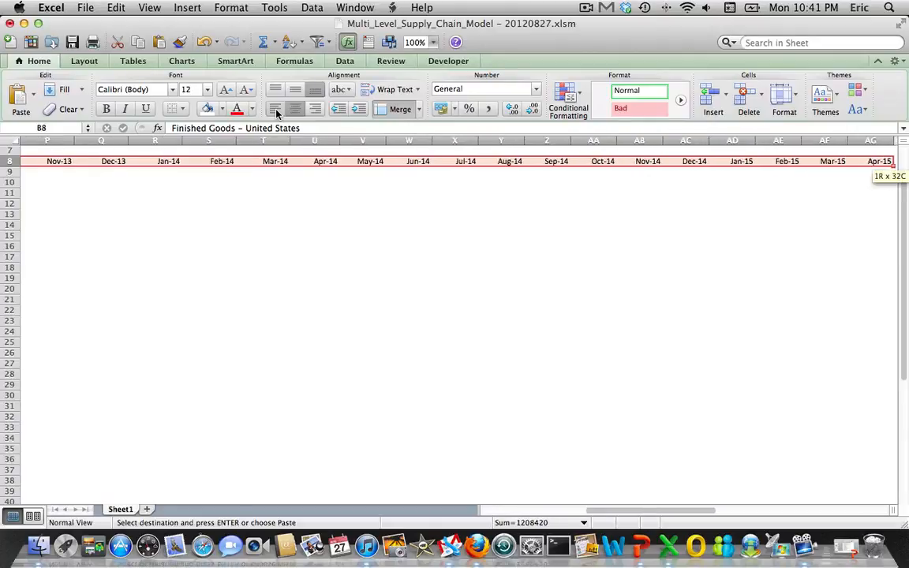
key(shift+Left)
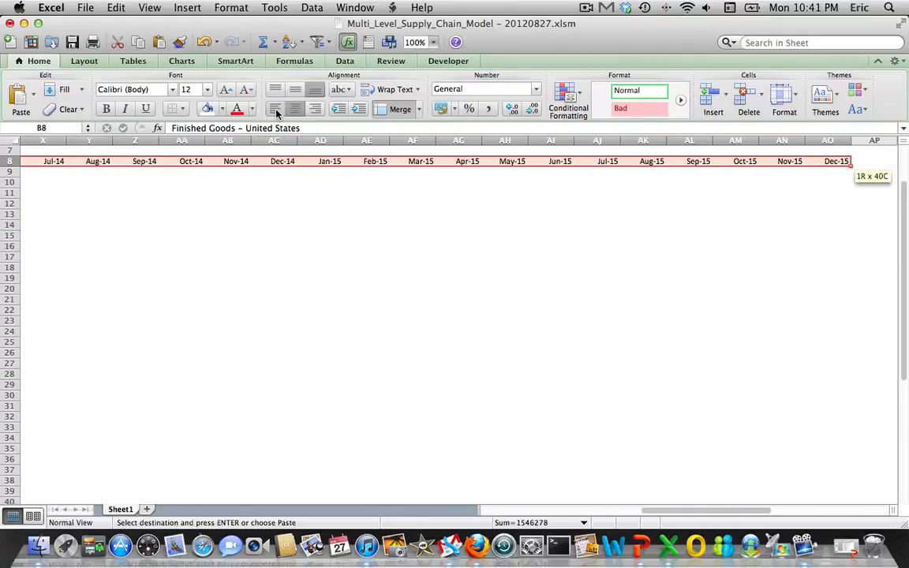
click(222, 109)
click(233, 137)
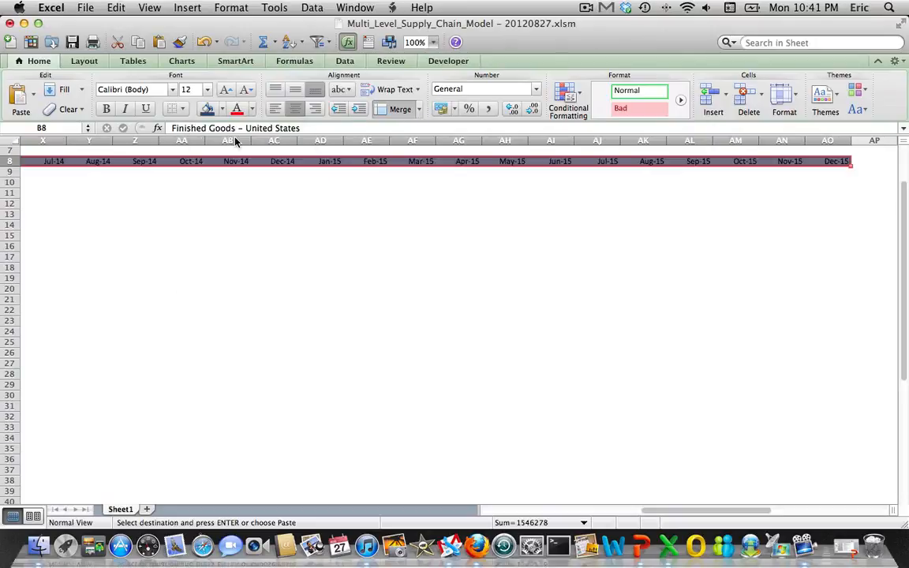
click(184, 110)
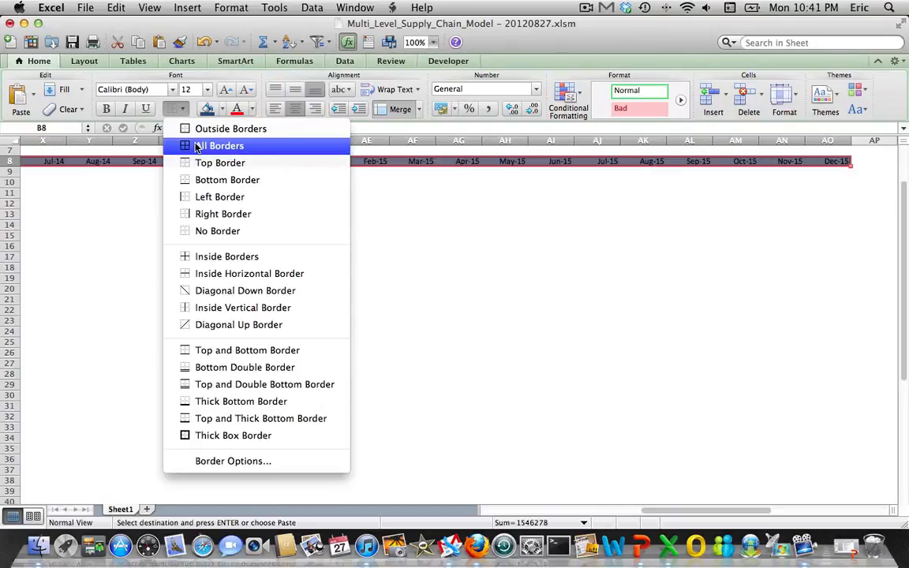
click(198, 143)
Change the fill of the header row B8:AO8 to a lighter blue.
key(Left)
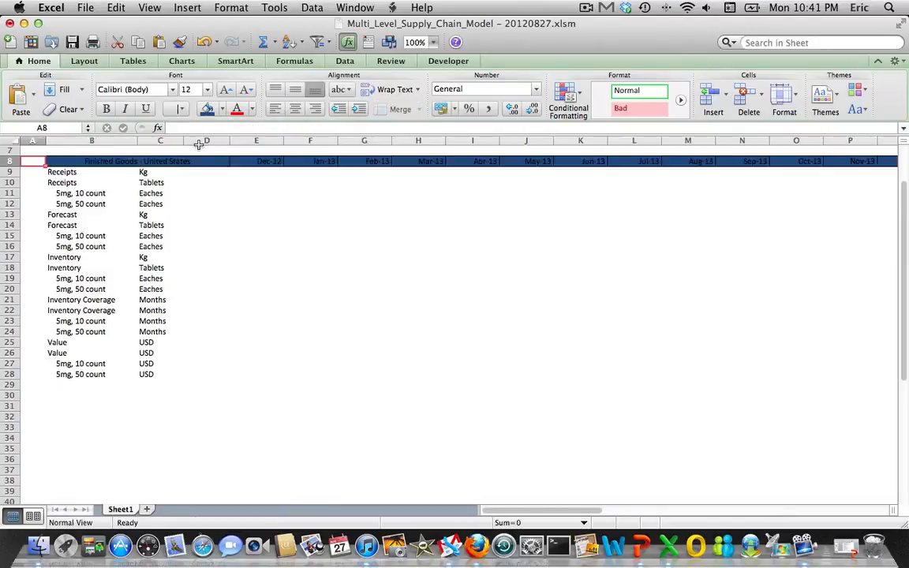
key(Right)
key(shift+Right)
key(shift+Right)
key(shift+Right)
key(shift+Right)
key(shift+Right)
key(shift+Right)
key(shift+Right)
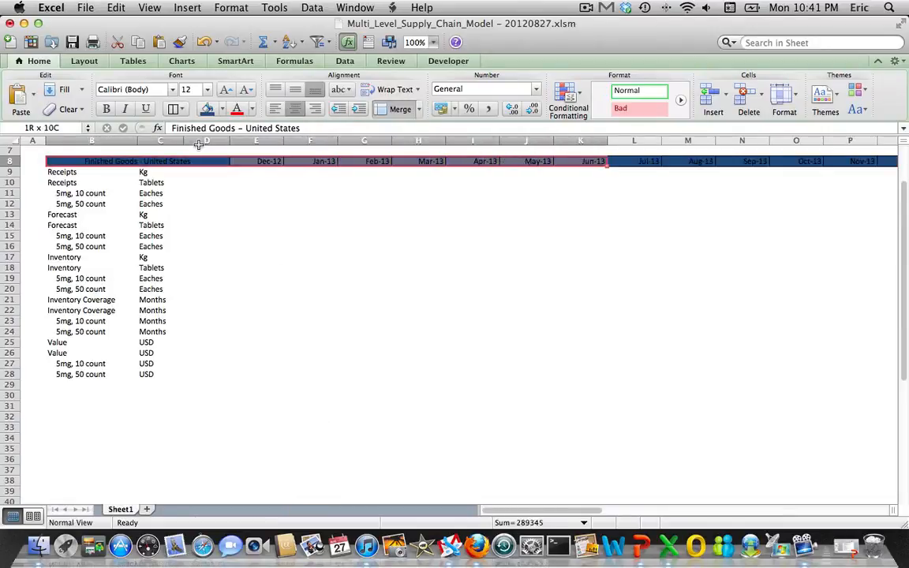
key(shift+Right)
key(shift+Right)
key(shift+Right)
key(shift+Right)
key(shift+Right)
key(shift+Right)
key(shift+Right)
key(shift+Right)
key(shift+Right)
key(shift+Right)
key(shift+Right)
key(shift+Right)
key(shift+Right)
key(shift+Right)
key(shift+Right)
key(shift+Right)
key(shift+Right)
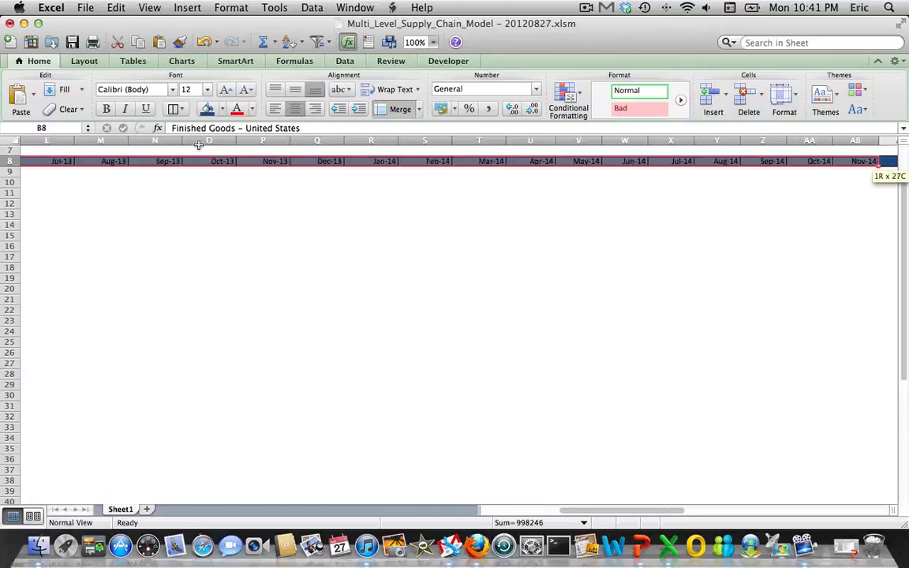
key(shift+Right)
key(shift+Right)
key(shift+Right)
key(shift+Right)
key(shift+Right)
key(shift+Right)
key(shift+Right)
key(shift+Right)
key(shift+Right)
key(shift+Right)
key(shift+Right)
key(shift+Right)
key(shift+Right)
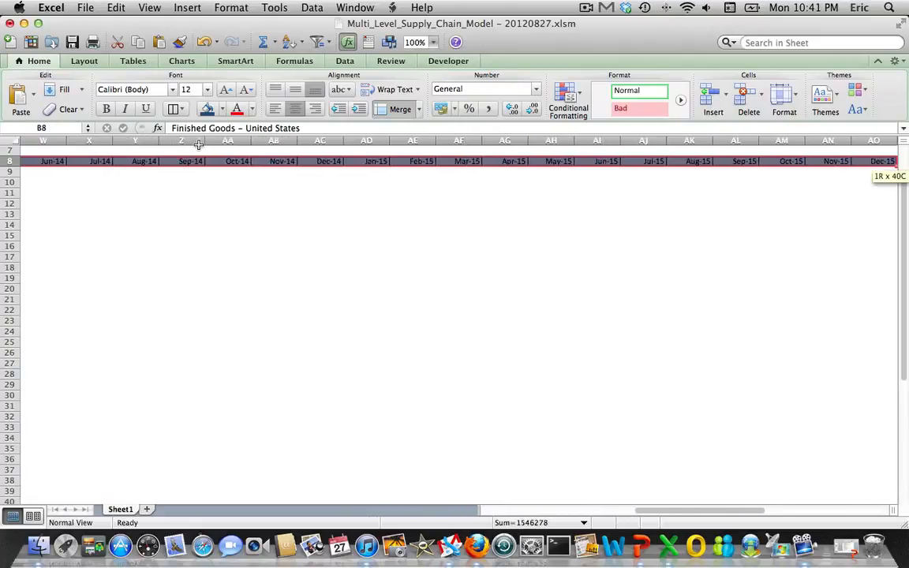
key(shift+Right)
key(shift+Right)
key(shift+Left)
key(shift+Left)
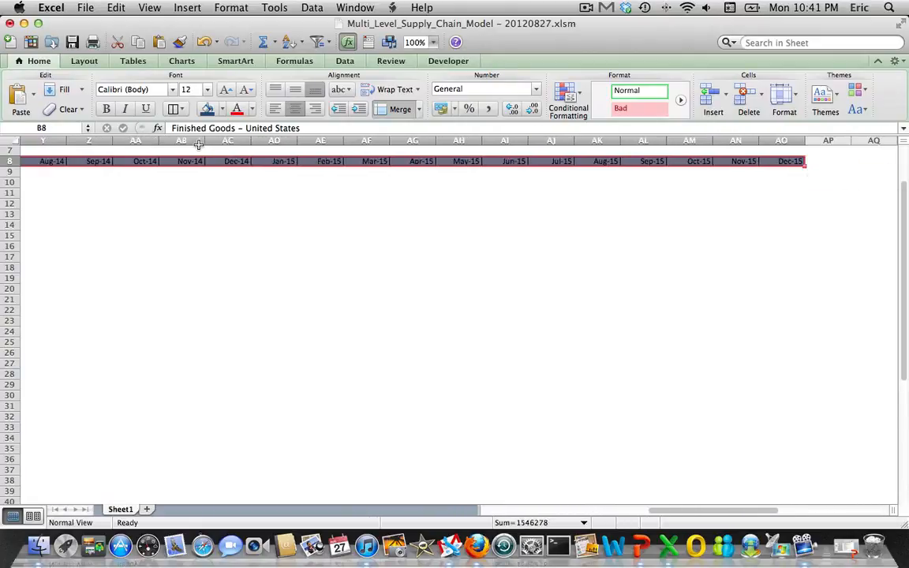
click(223, 110)
click(236, 136)
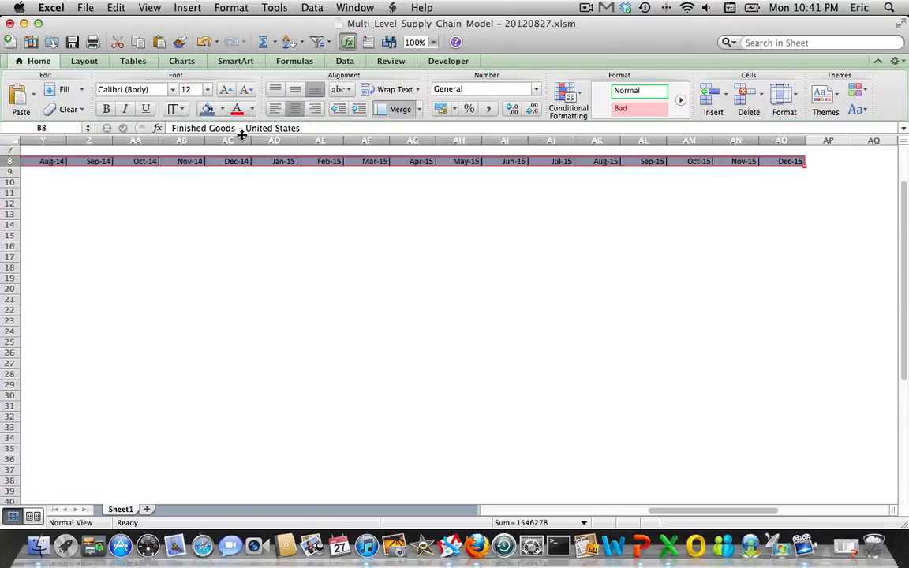
Fill the row labels and units block B9:D28 with the same medium blue as the header row.
key(Down)
key(Down)
key(shift+Up)
key(shift+Right)
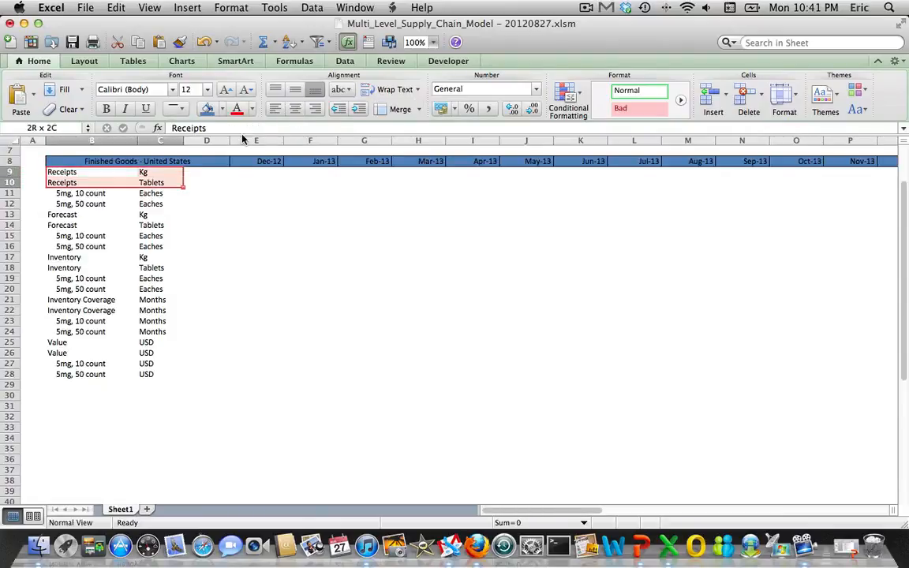
key(shift+Right)
key(shift+Down)
key(shift+Down)
key(shift+Down)
key(shift+Down)
key(shift+Down)
key(shift+Down)
key(shift+Down)
key(shift+Down)
key(shift+Down)
key(shift+Down)
key(shift+Down)
key(shift+Down)
key(shift+Down)
key(shift+Down)
key(shift+Down)
key(shift+Down)
key(shift+Down)
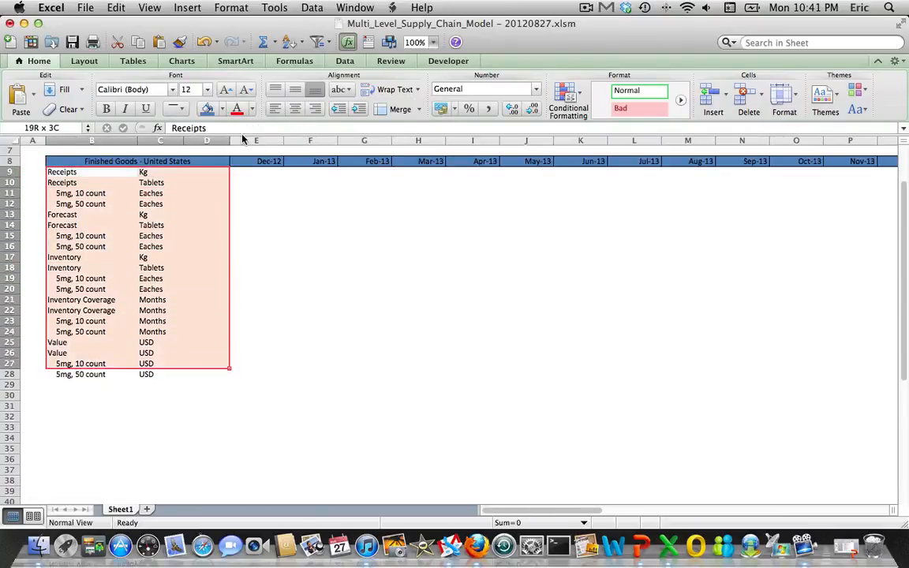
key(shift+Down)
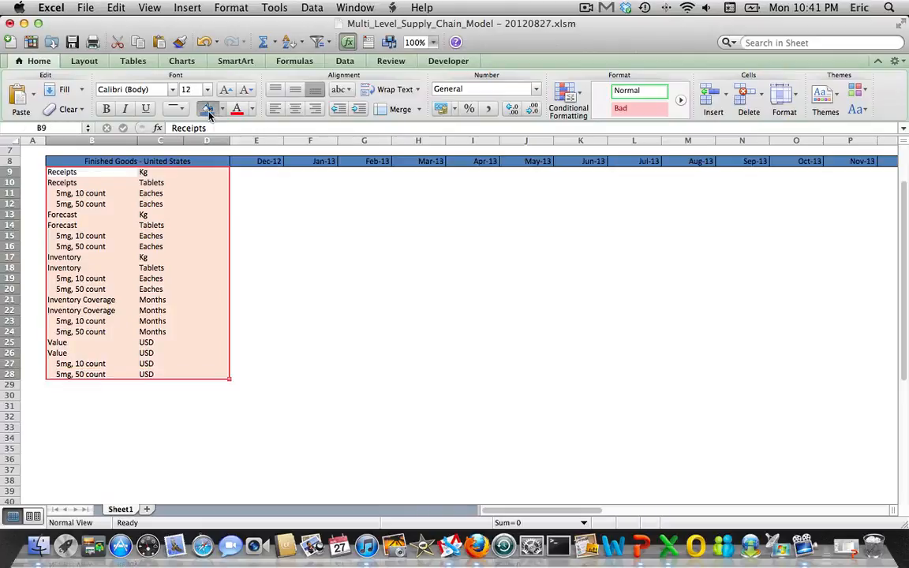
click(206, 108)
click(310, 246)
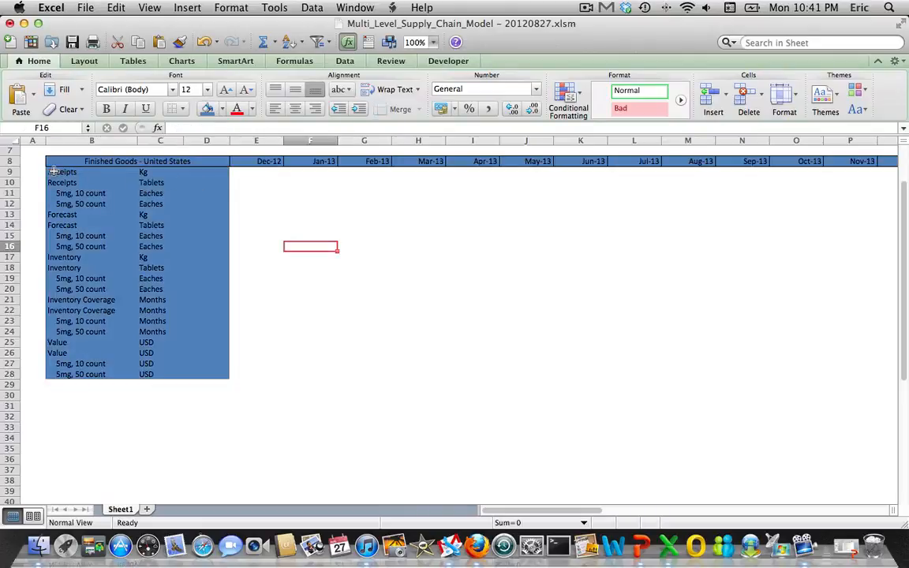
Apply all borders to the whole block body B9:AO28, from the row labels through Dec-15.
click(254, 173)
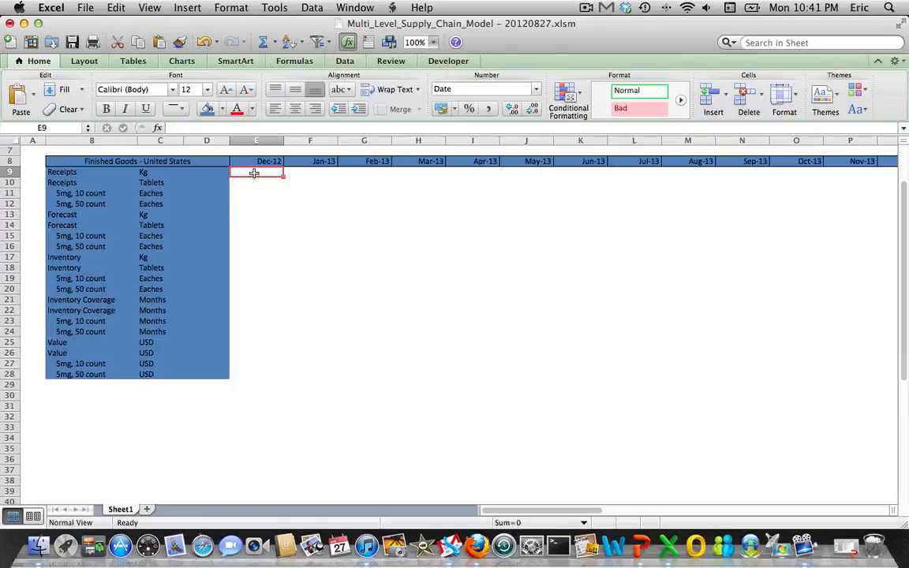
key(shift+Down)
key(Left)
key(Left)
key(Left)
key(shift+Down)
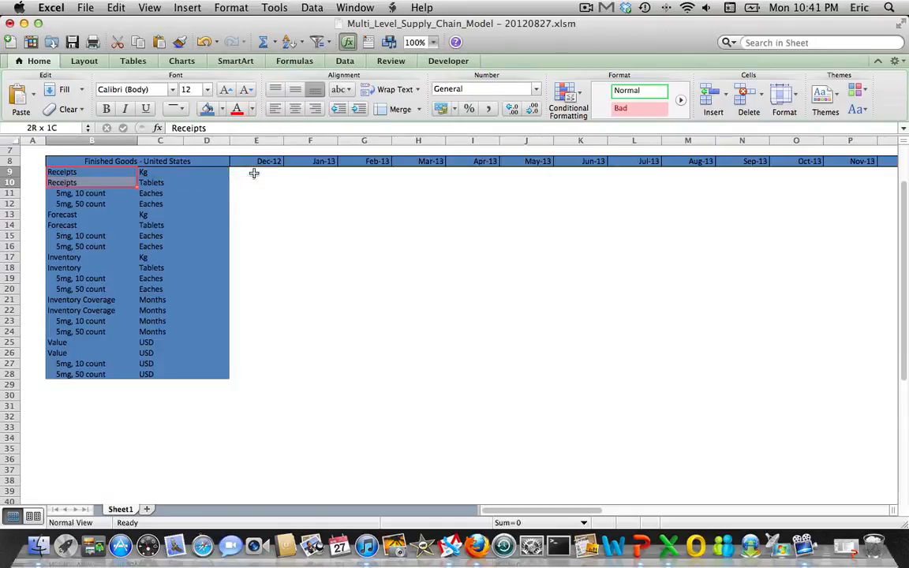
key(shift+Down)
key(shift+Down)
key(shift+Down)
key(shift+Down)
key(shift+Down)
key(shift+Down)
key(shift+Down)
key(shift+Down)
key(shift+Down)
key(shift+Down)
key(shift+Down)
key(shift+Down)
key(shift+Down)
key(shift+Down)
key(shift+Down)
key(shift+Down)
key(shift+Down)
key(shift+Down)
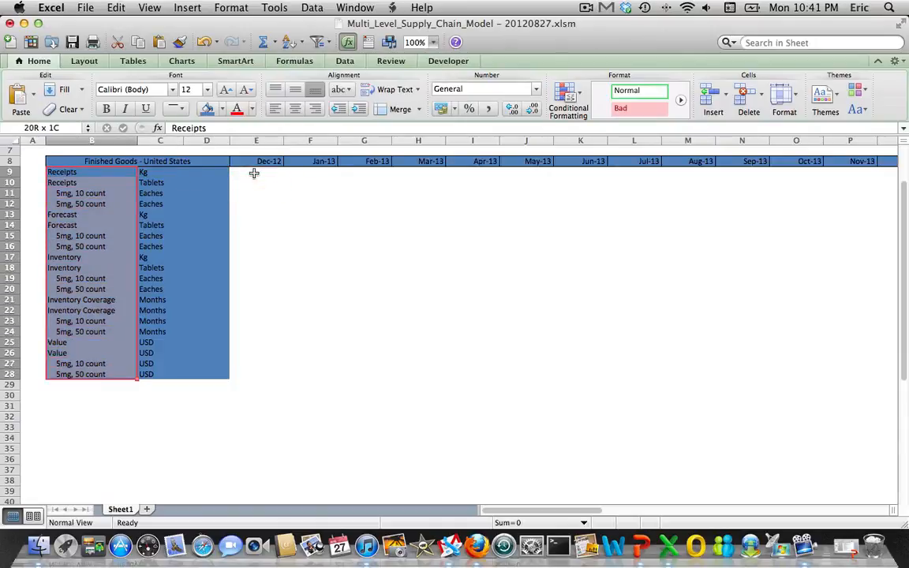
key(shift+Right)
key(shift+Right)
key(shift+Right)
key(shift+Right)
key(shift+Right)
key(shift+Right)
key(shift+Right)
key(shift+Right)
key(shift+Right)
key(shift+Right)
key(shift+Right)
key(shift+Right)
key(shift+Right)
key(shift+Right)
key(shift+Right)
key(shift+Right)
key(shift+Right)
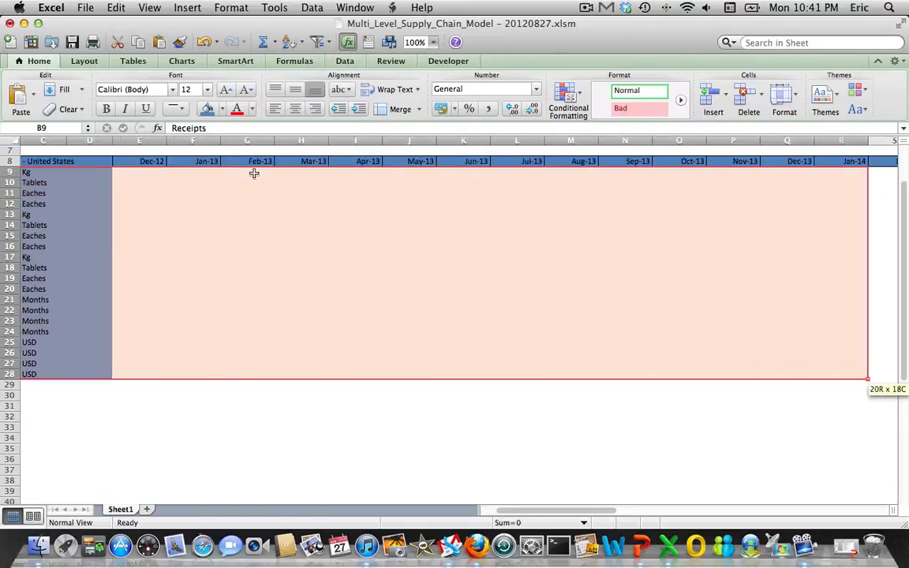
key(shift+Right)
key(shift+Right)
key(shift+Right)
key(shift+Right)
key(shift+Right)
key(shift+Right)
key(shift+Right)
key(shift+Right)
key(shift+Right)
key(shift+Right)
key(shift+Right)
key(shift+Right)
key(shift+Right)
key(shift+Right)
key(shift+Right)
key(shift+Right)
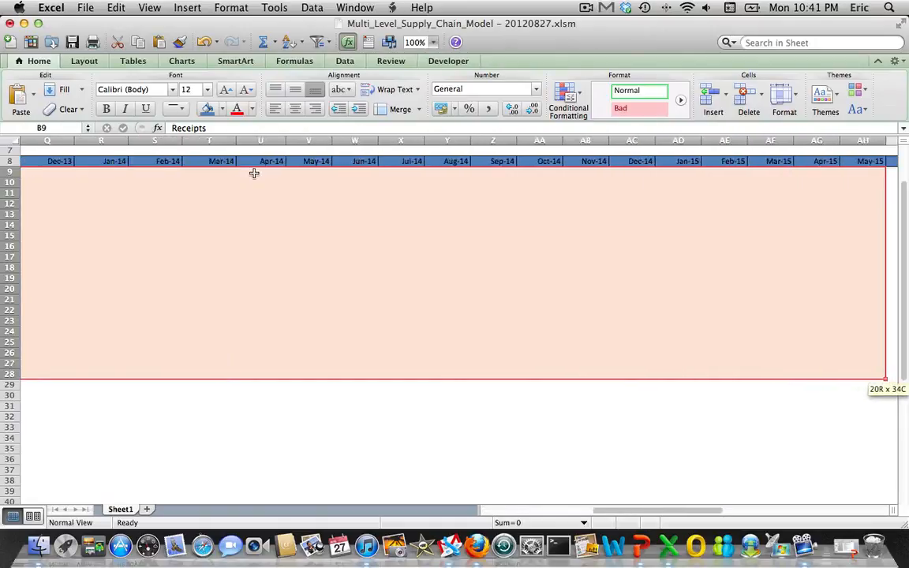
key(shift+Right)
key(shift+Right)
key(shift+Right)
key(shift+Right)
key(shift+Right)
key(shift+Right)
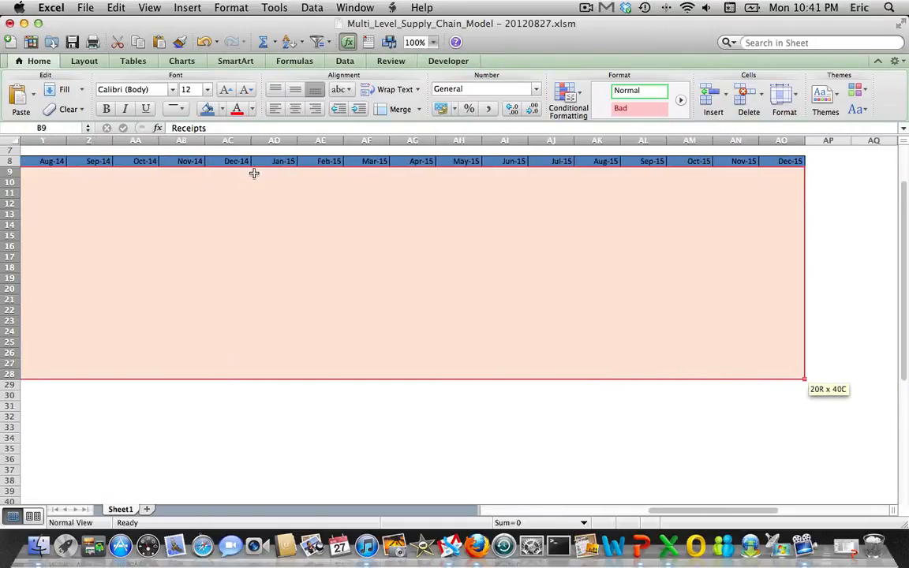
click(180, 109)
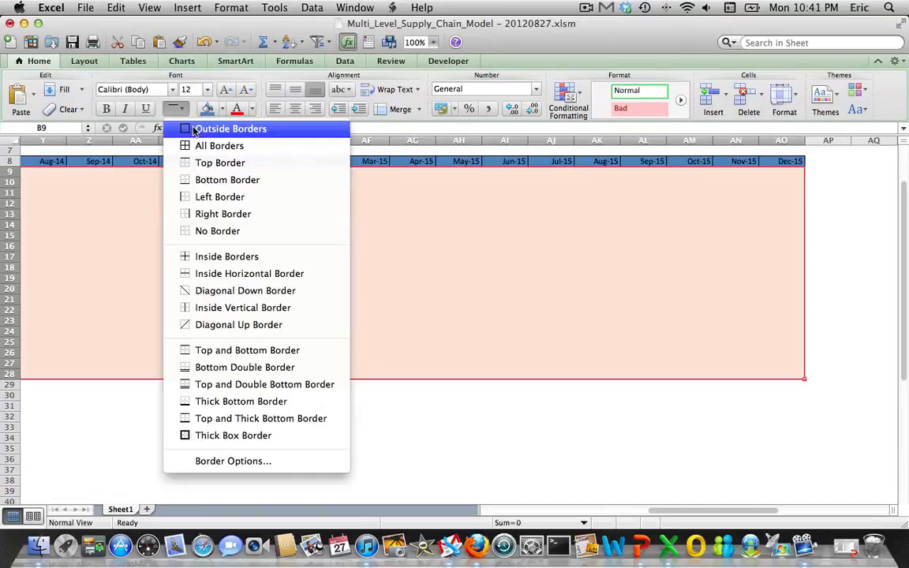
click(194, 145)
Enter the tablet counts beside the Receipts pack rows: 10 in D11 and 50 in D12.
key(Home)
key(Down)
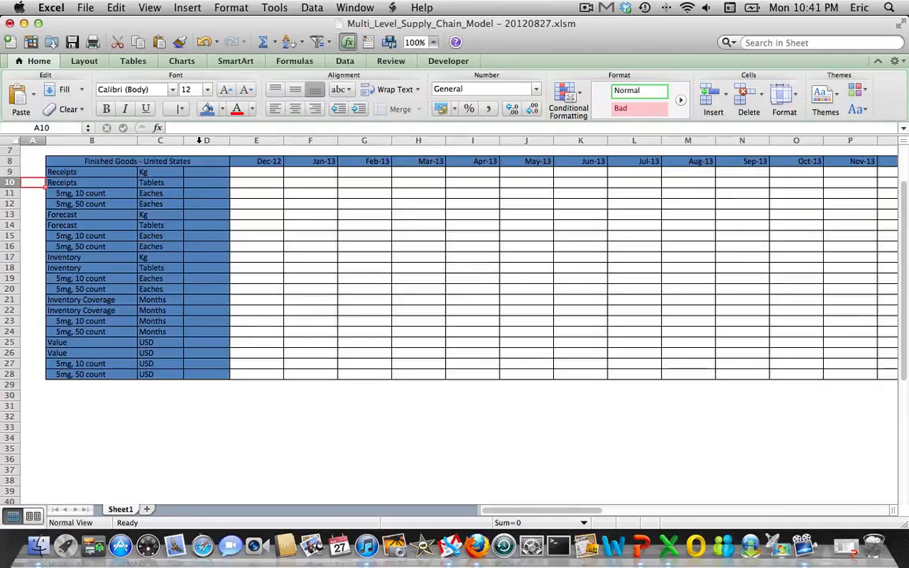
key(Down)
key(Right)
key(Right)
key(Right)
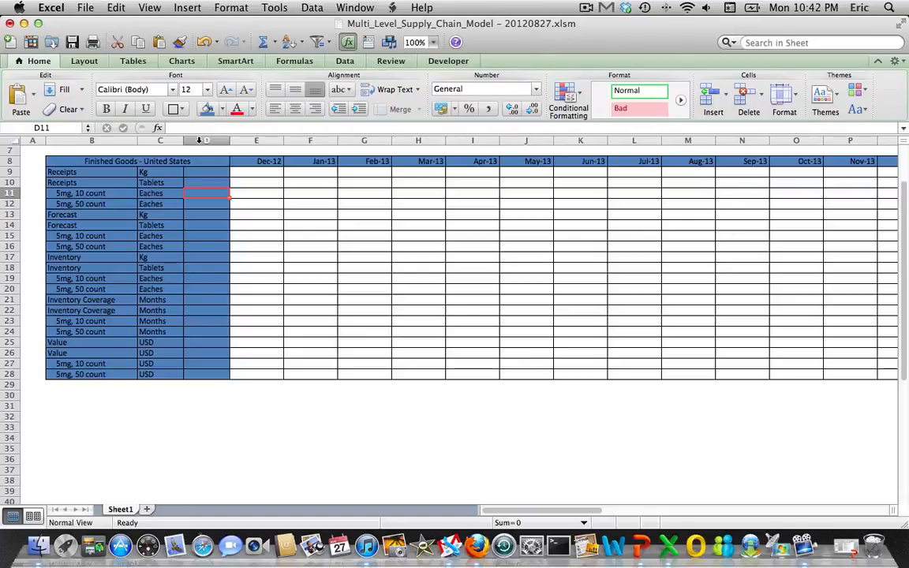
text(10)
key(Return)
text(50)
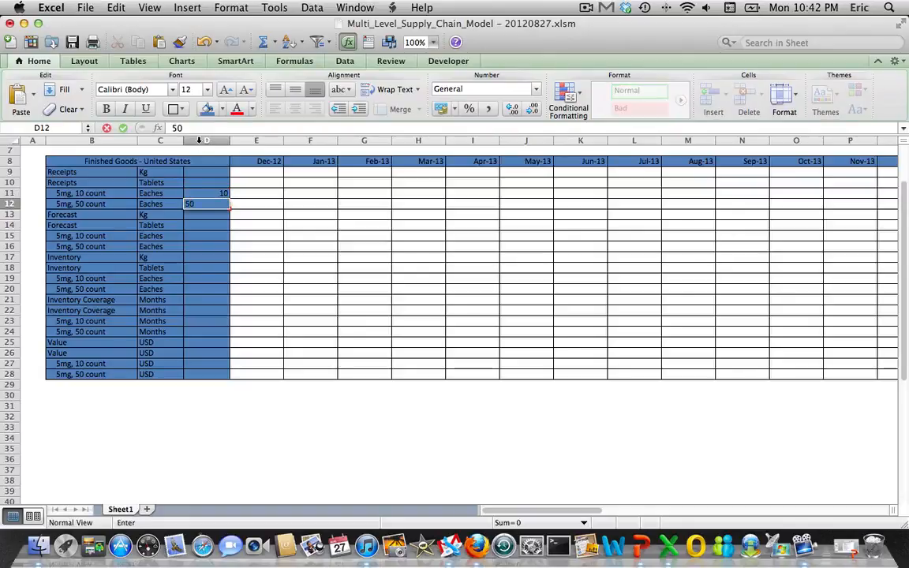
key(Return)
Link the Forecast pack count in D15 to the Receipts one with =D11, and copy the formula into D16.
key(Return)
key(Left)
key(Down)
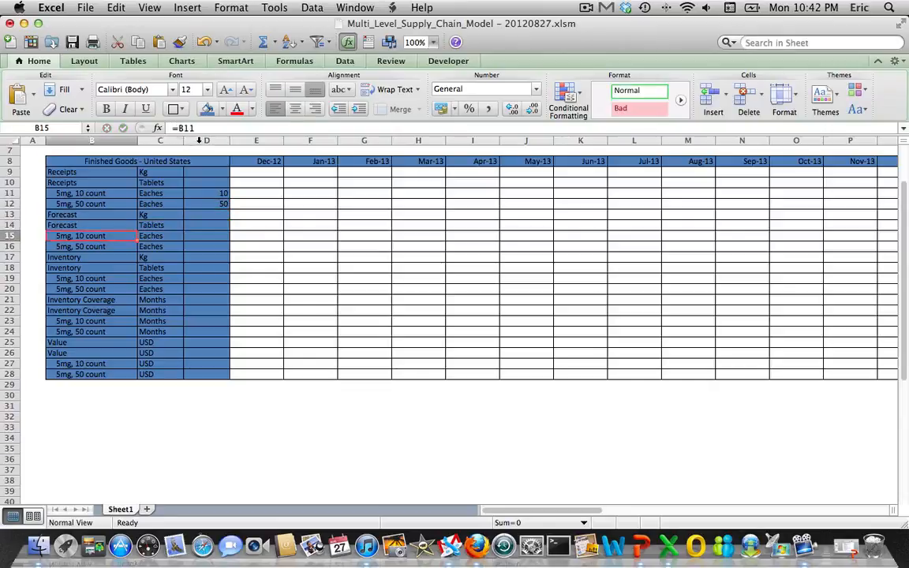
key(Right)
text(=)
key(Up)
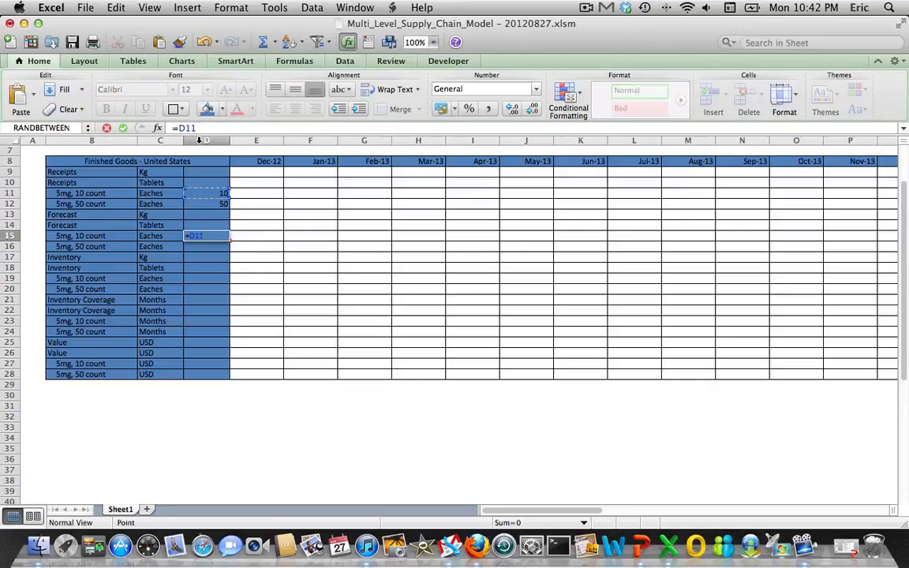
key(Return)
key(Up)
key(ctrl+c)
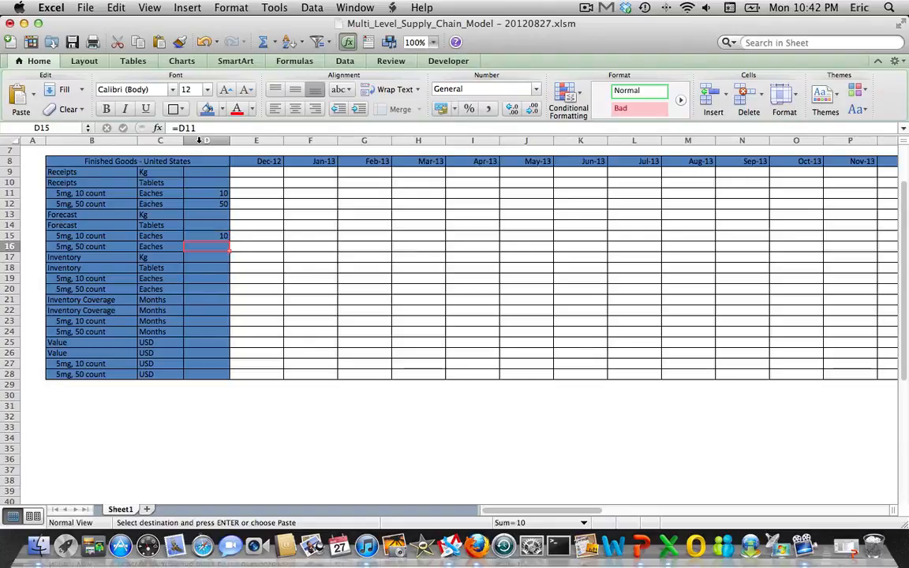
key(ctrl+v)
Link the Inventory pack count in D19 to the Forecast one with =D15, and copy the formula into D20.
key(Down)
key(Down)
key(Down)
text(=)
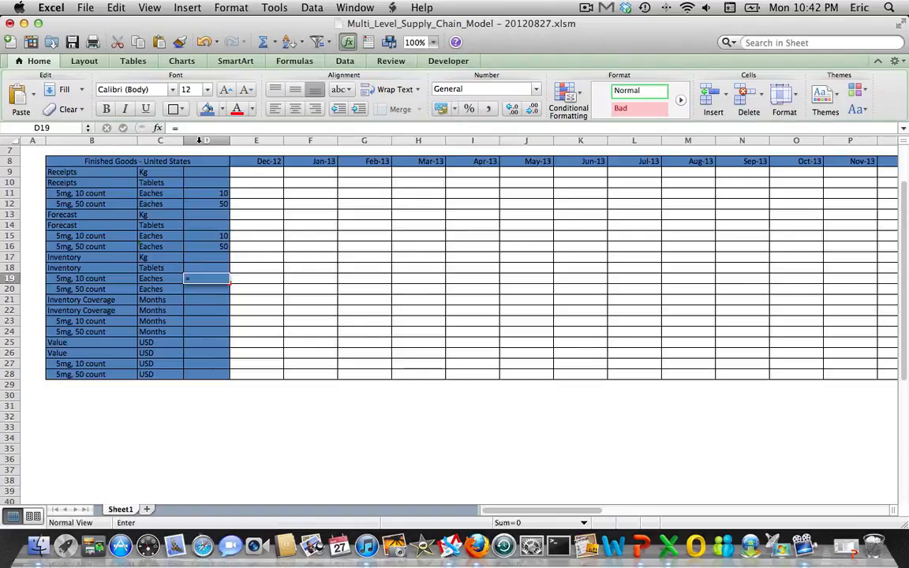
key(Up)
key(Up)
key(Up)
key(Up)
key(Return)
key(Up)
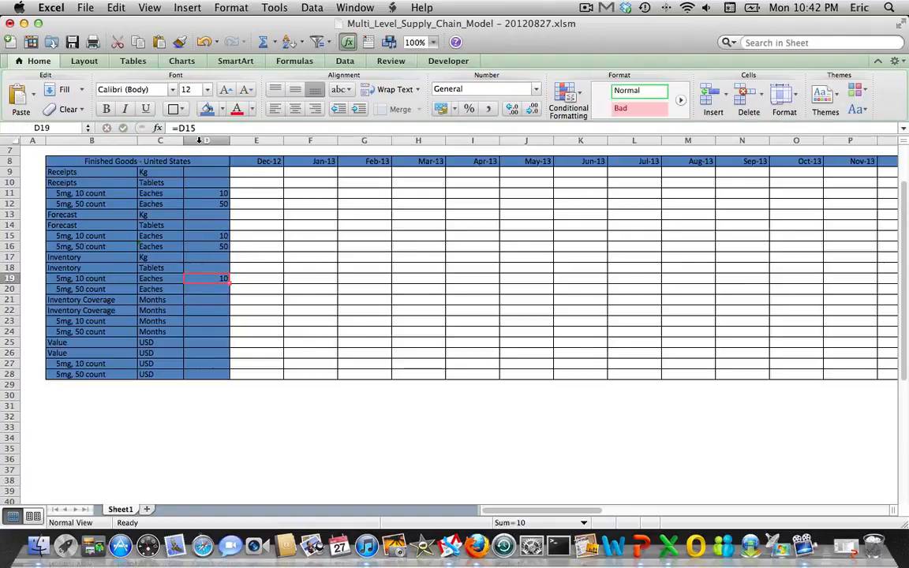
key(ctrl+c)
key(Down)
key(ctrl+v)
key(Down)
key(Down)
key(Down)
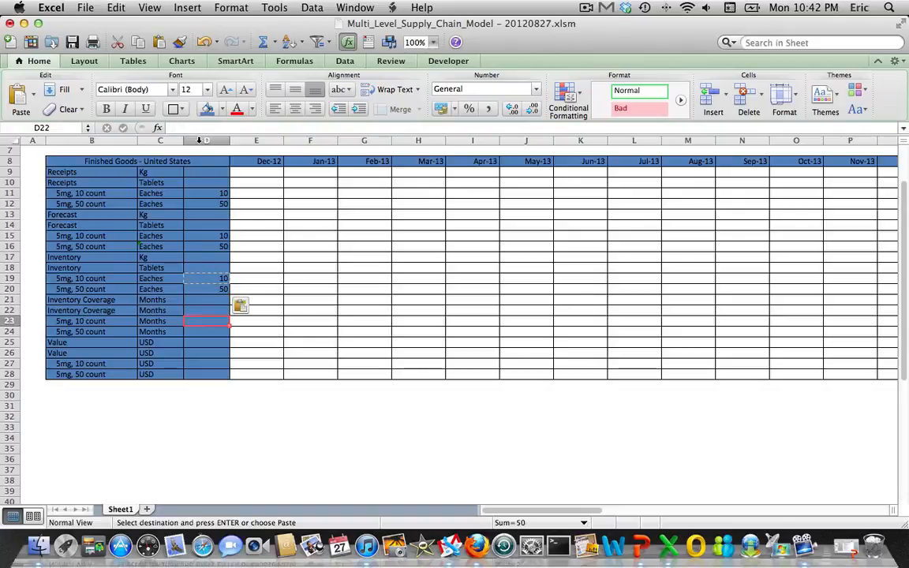
key(Down)
key(Down)
key(Down)
key(Down)
key(Down)
key(Up)
key(Up)
key(Up)
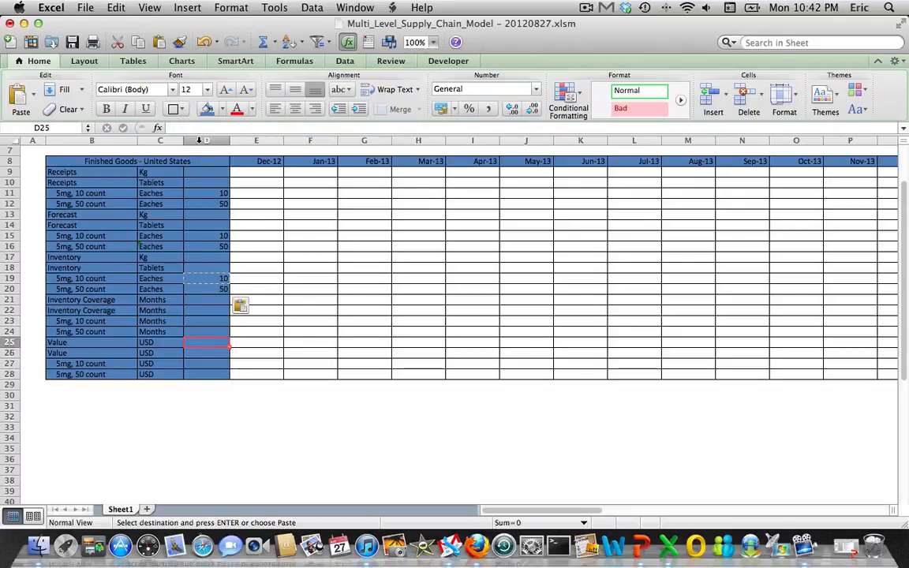
key(Up)
key(Up)
key(Up)
key(Up)
key(Up)
key(Up)
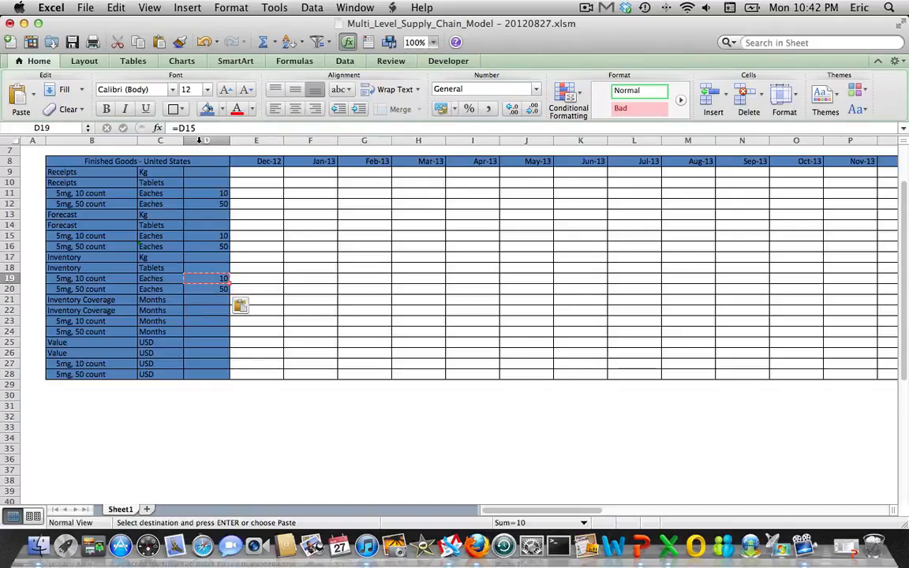
Apply a bottom double border beneath the Inventory 5mg, 50 count row, across B20:AO20 from the row label through Dec-15.
key(Left)
key(Left)
key(Down)
key(Down)
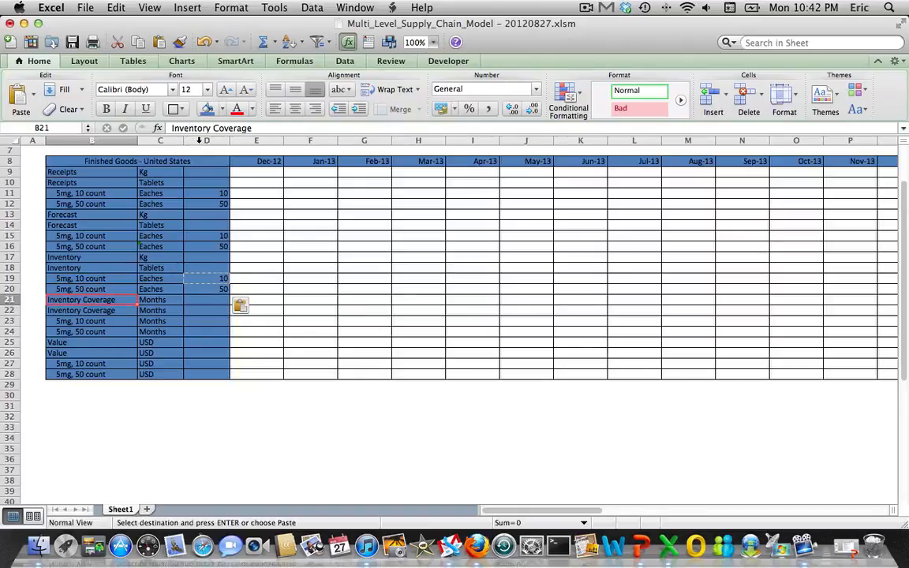
key(Up)
key(shift+Right)
key(shift+Right)
key(shift+Right)
key(shift+Right)
key(shift+Right)
key(shift+Right)
key(shift+Right)
key(shift+Right)
key(shift+Right)
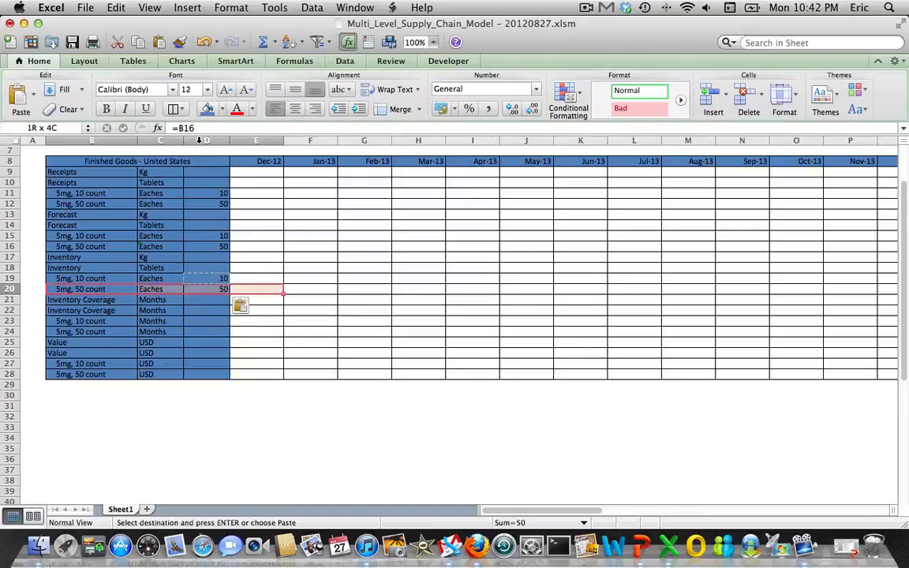
key(shift+Right)
key(shift+Right)
key(shift+Right)
key(shift+Right)
key(shift+Right)
key(shift+Right)
key(shift+Right)
key(shift+Right)
key(shift+Right)
key(shift+Right)
key(shift+Right)
key(shift+Right)
key(shift+Right)
key(shift+Right)
key(shift+Right)
key(shift+Right)
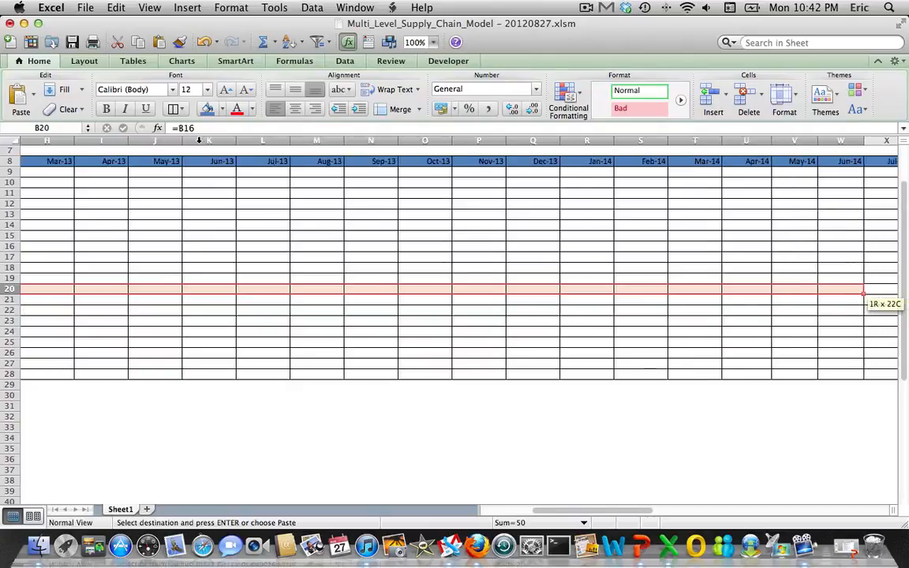
key(shift+Right)
key(shift+Right)
key(shift+Right)
key(shift+Right)
key(shift+Right)
key(shift+Right)
key(shift+Right)
key(shift+Right)
key(shift+Right)
key(shift+Right)
key(shift+Right)
key(shift+Right)
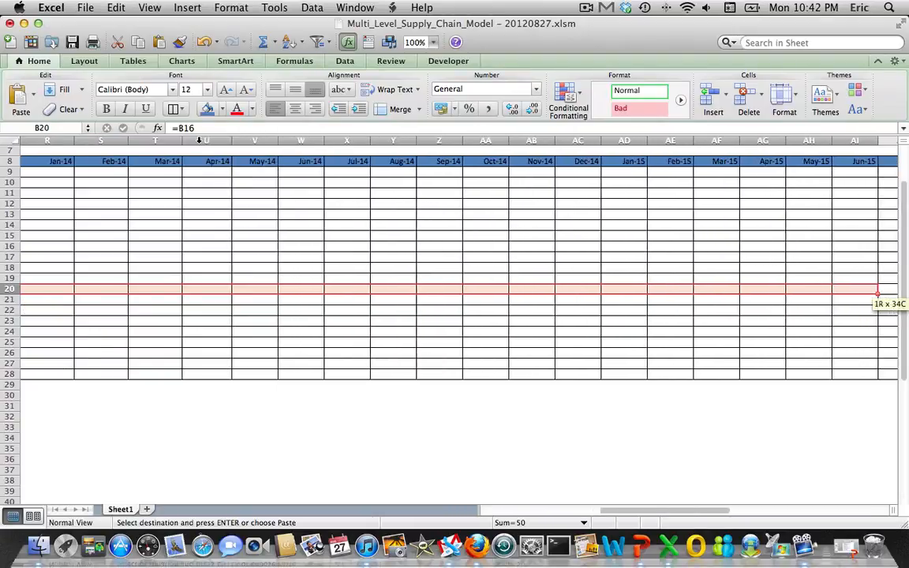
key(shift+Right)
key(shift+Right)
key(shift+Right)
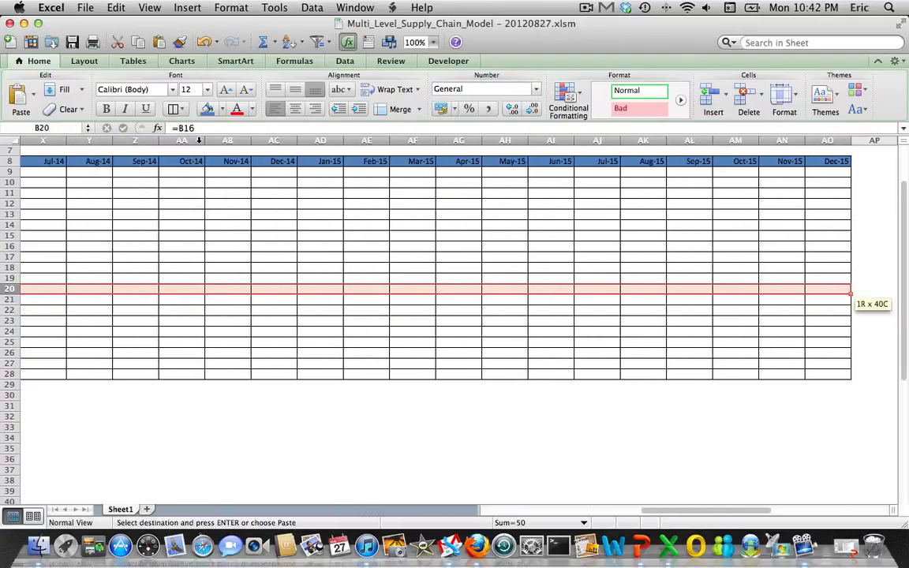
click(184, 112)
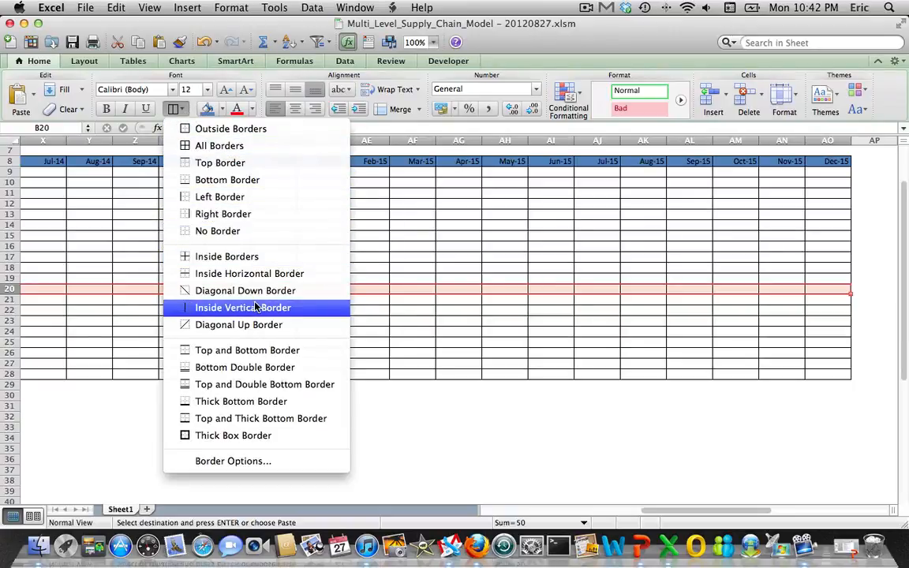
click(237, 366)
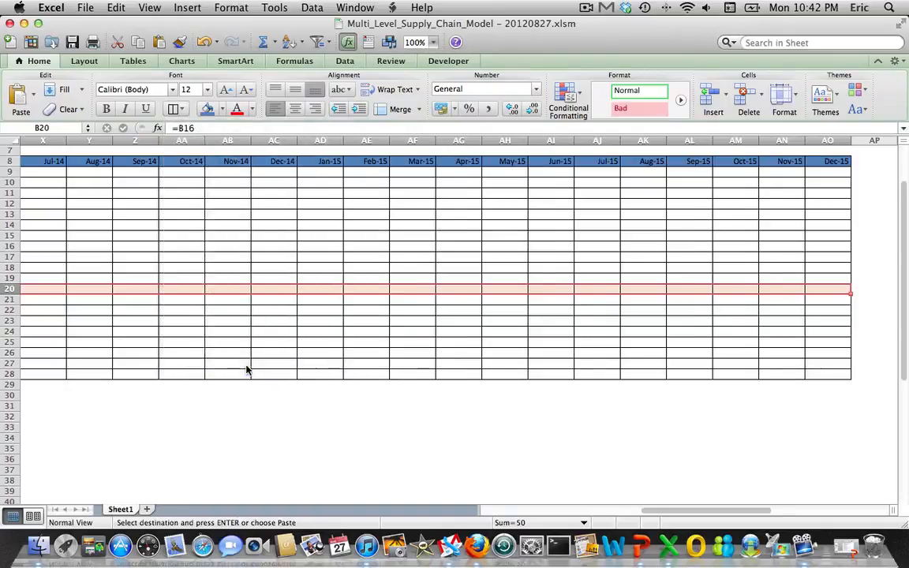
key(Home)
key(Down)
key(Down)
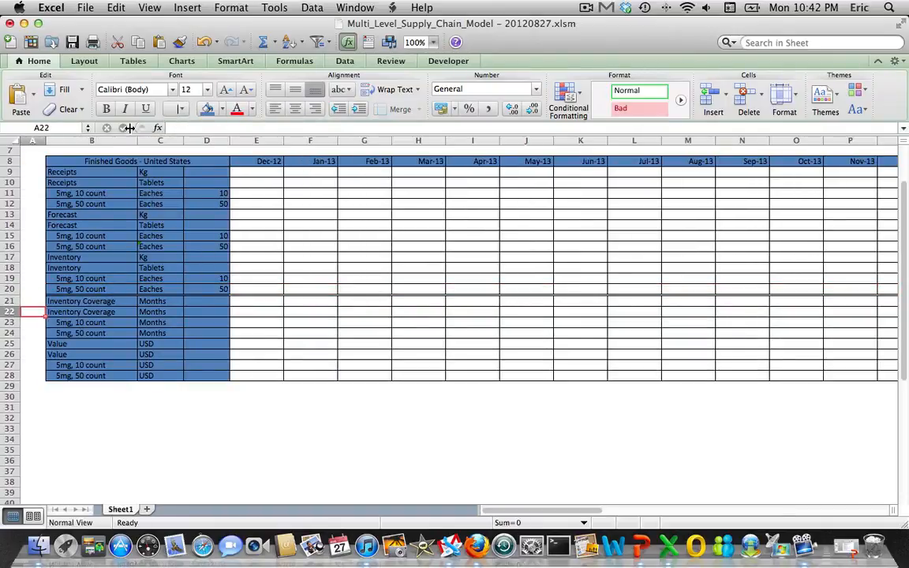